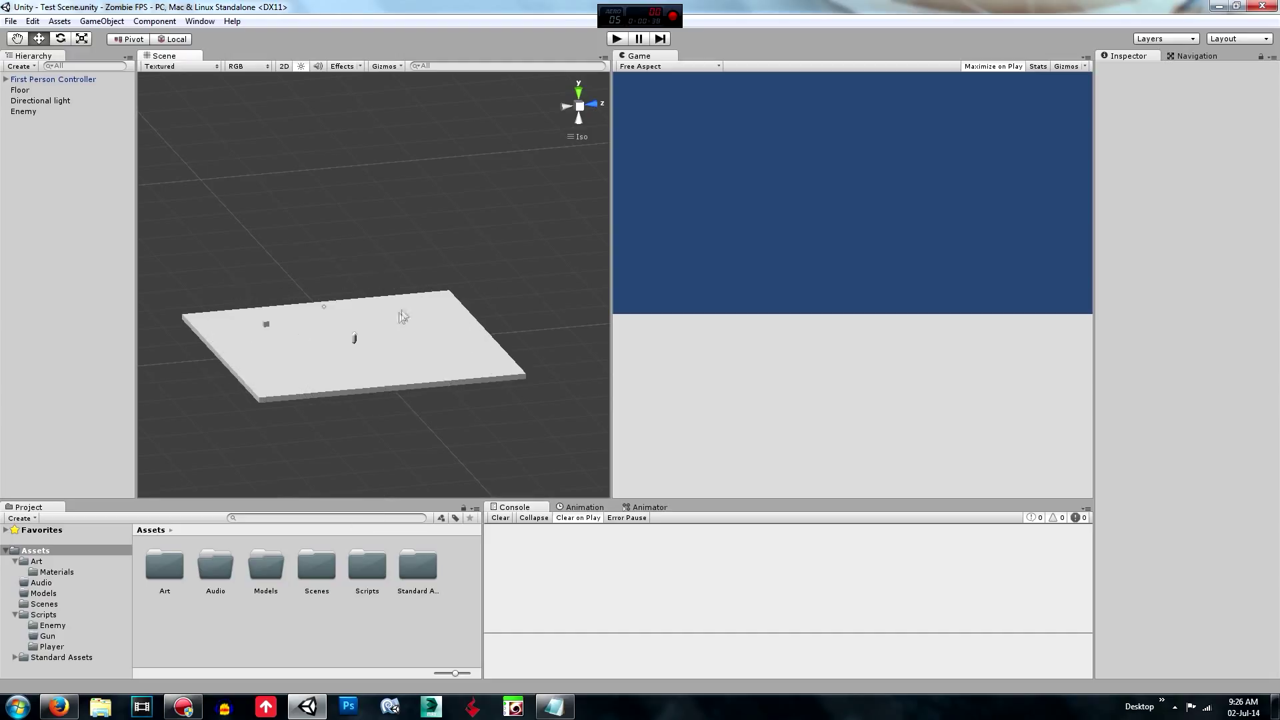
# - Orbit the Scene view to a flatter angle over the floor and open the Art folder
pyautogui.keyDown('alt'); pyautogui.moveTo(449, 363); pyautogui.dragTo(423, 380); pyautogui.keyUp('alt')
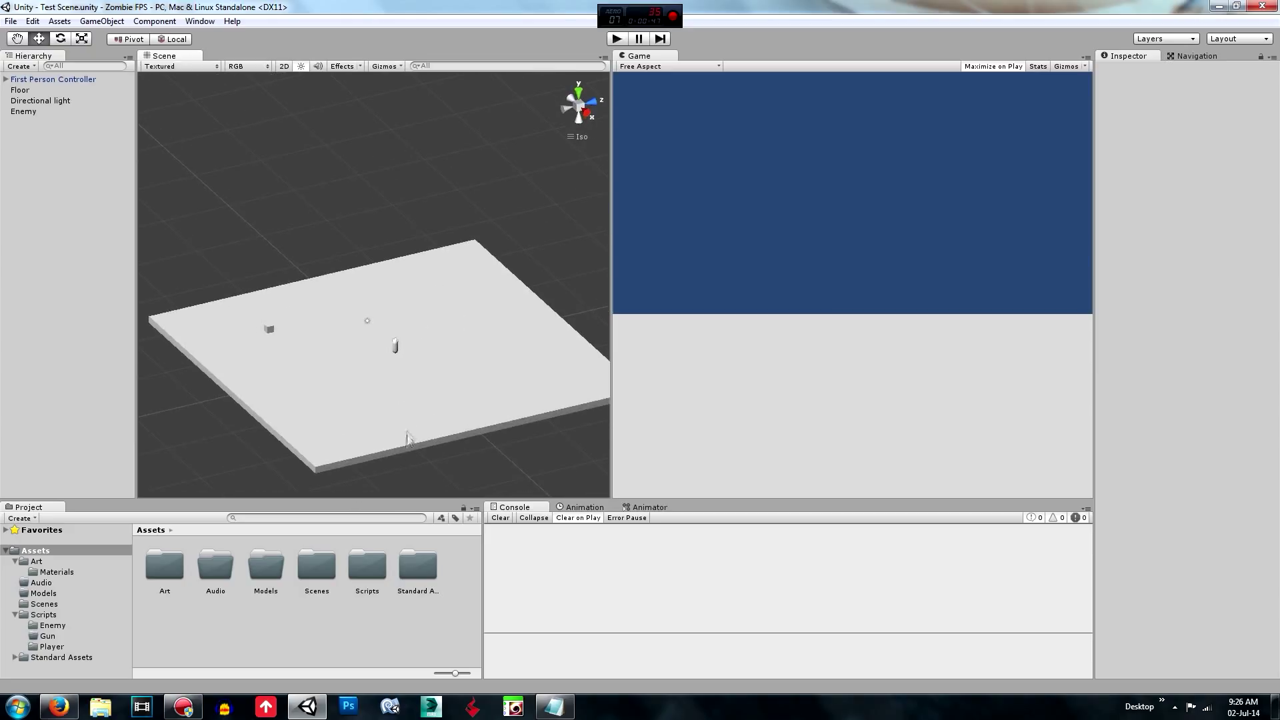
pyautogui.click(170, 572)
pyautogui.keyDown('shift'); pyautogui.click(272, 568); pyautogui.keyUp('shift')
pyautogui.doubleClick(165, 566)
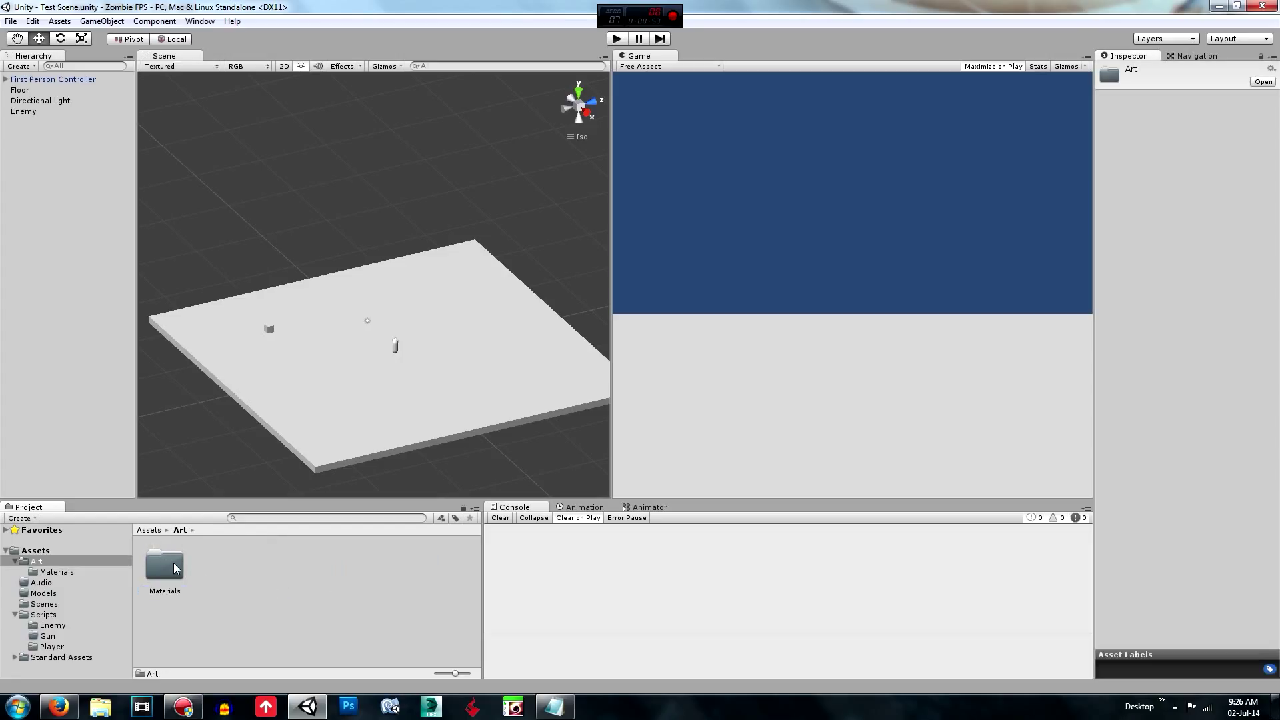
pyautogui.doubleClick(175, 568)
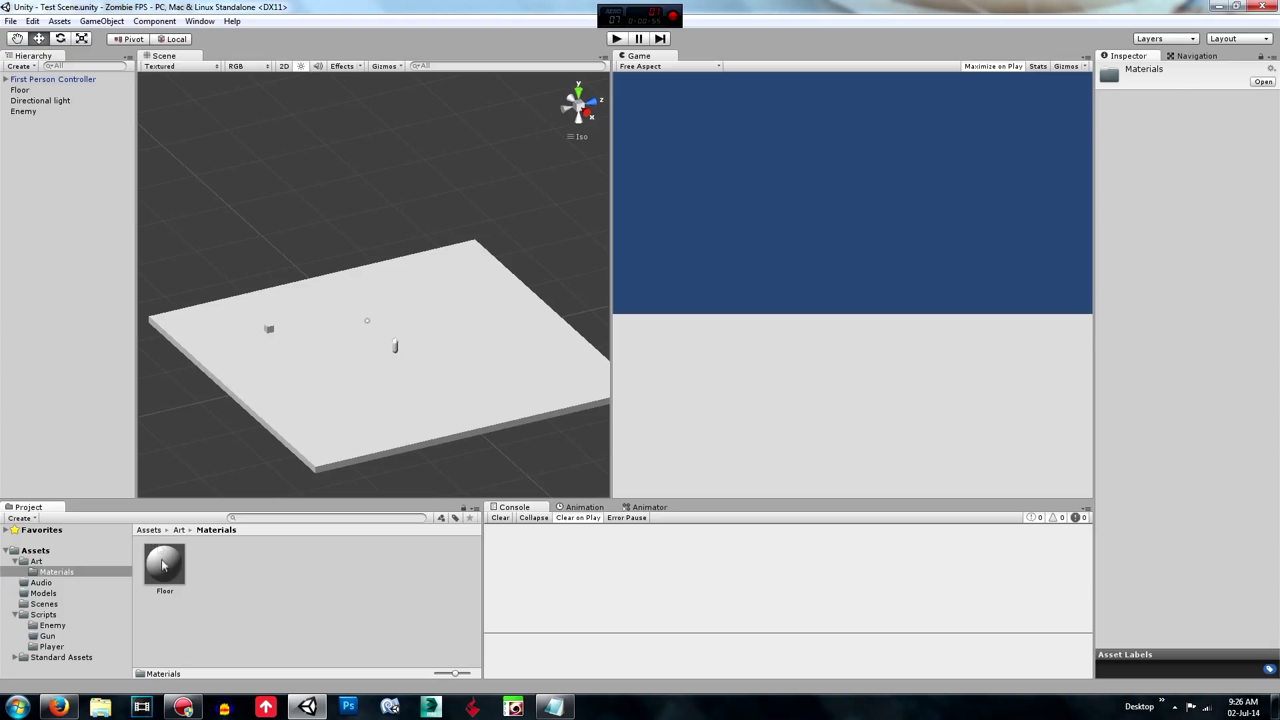
pyautogui.click(365, 430)
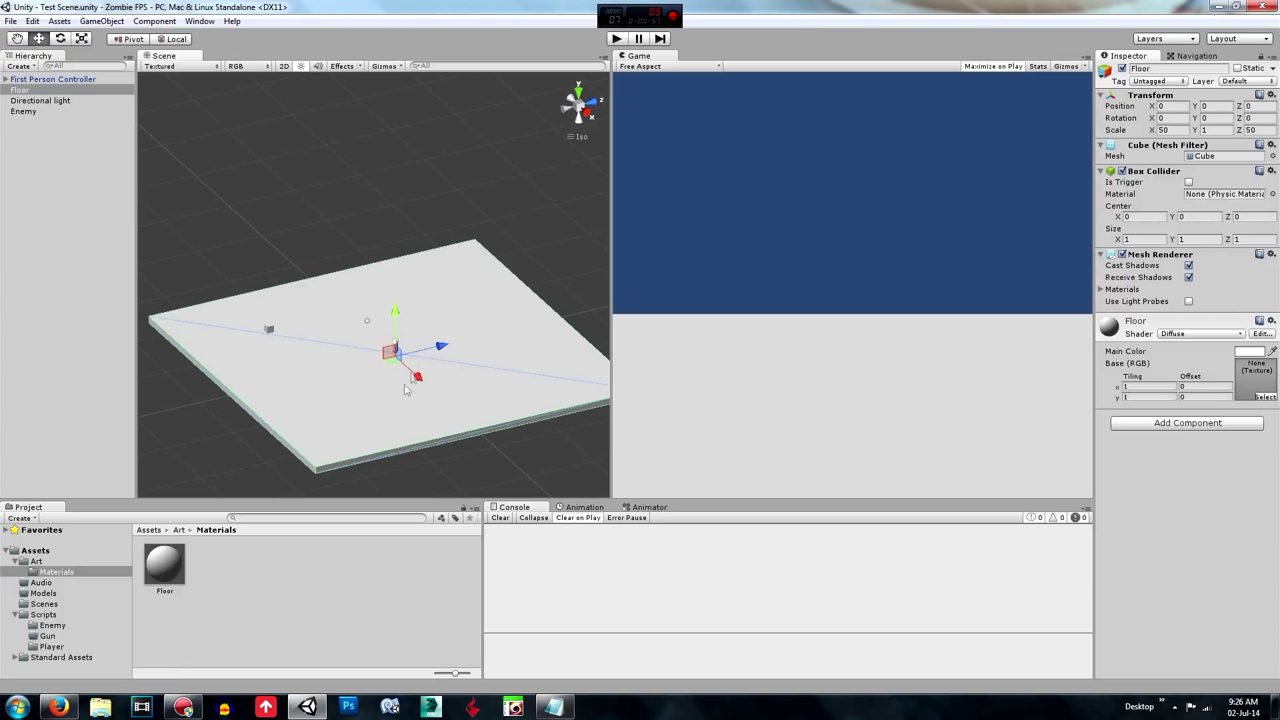
pyautogui.click(162, 531)
pyautogui.click(194, 443)
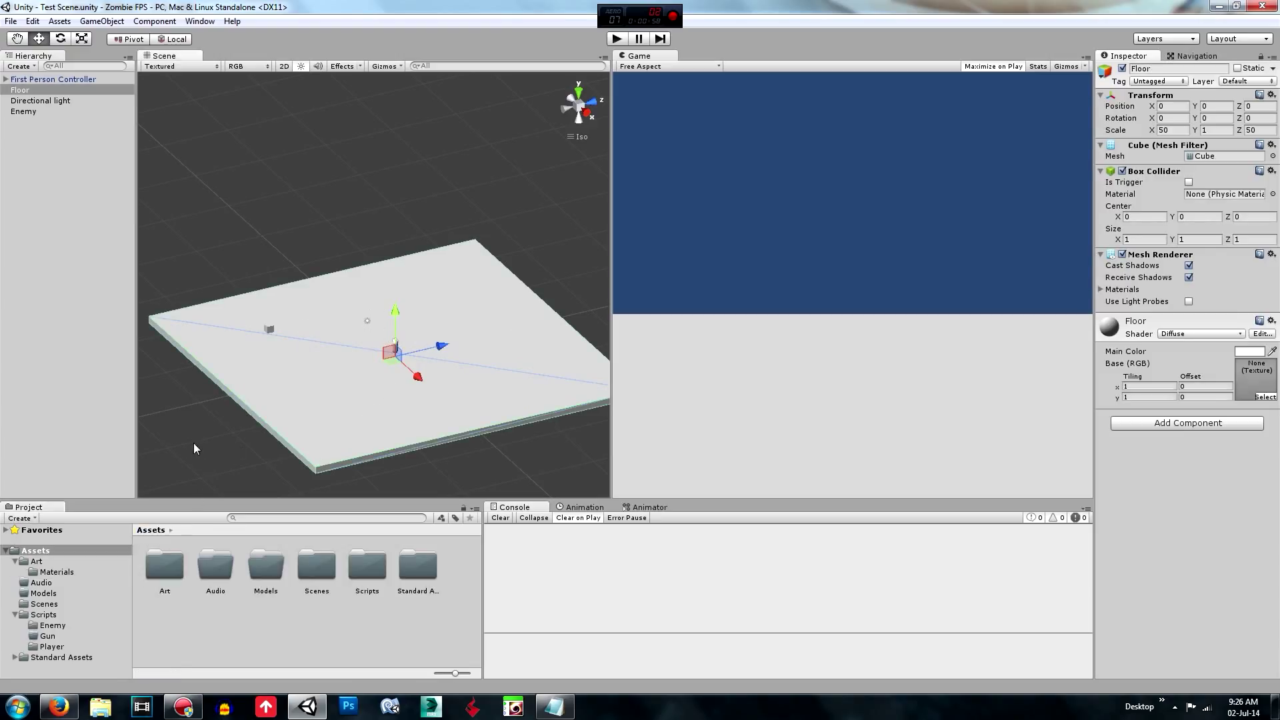
pyautogui.doubleClick(223, 576)
pyautogui.click(159, 531)
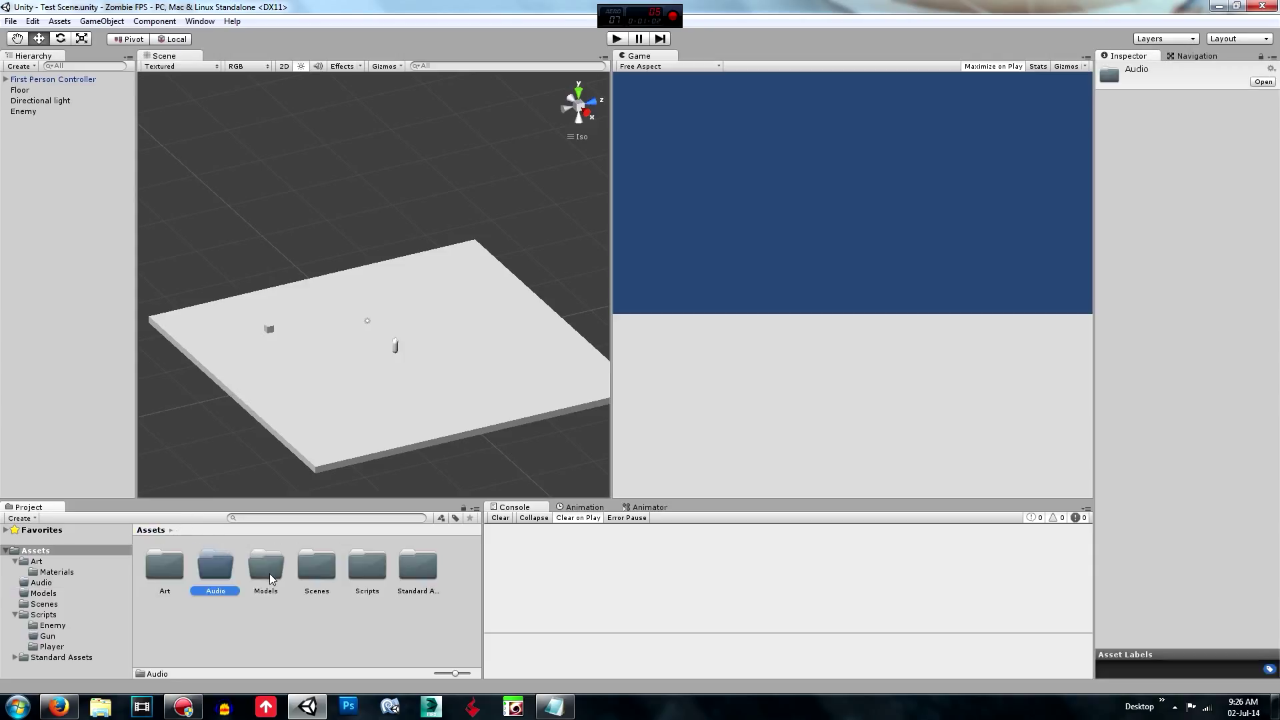
pyautogui.doubleClick(270, 573)
pyautogui.click(150, 530)
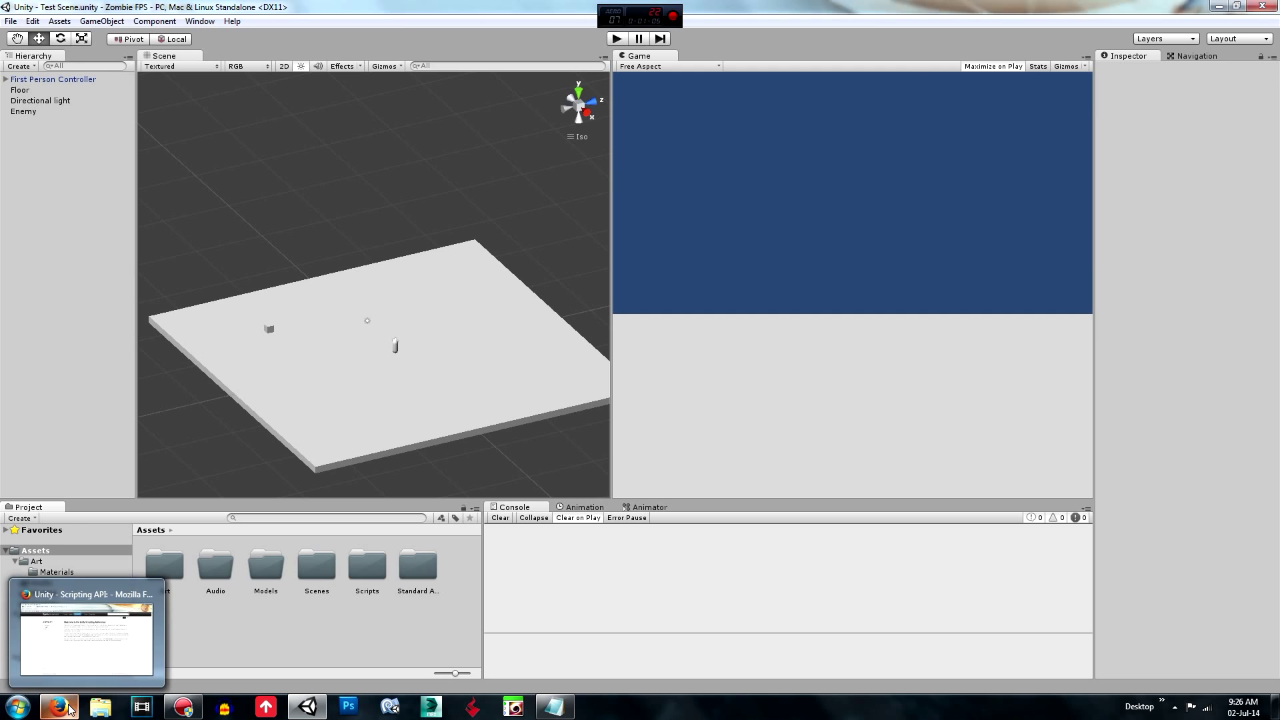
pyautogui.click(67, 708)
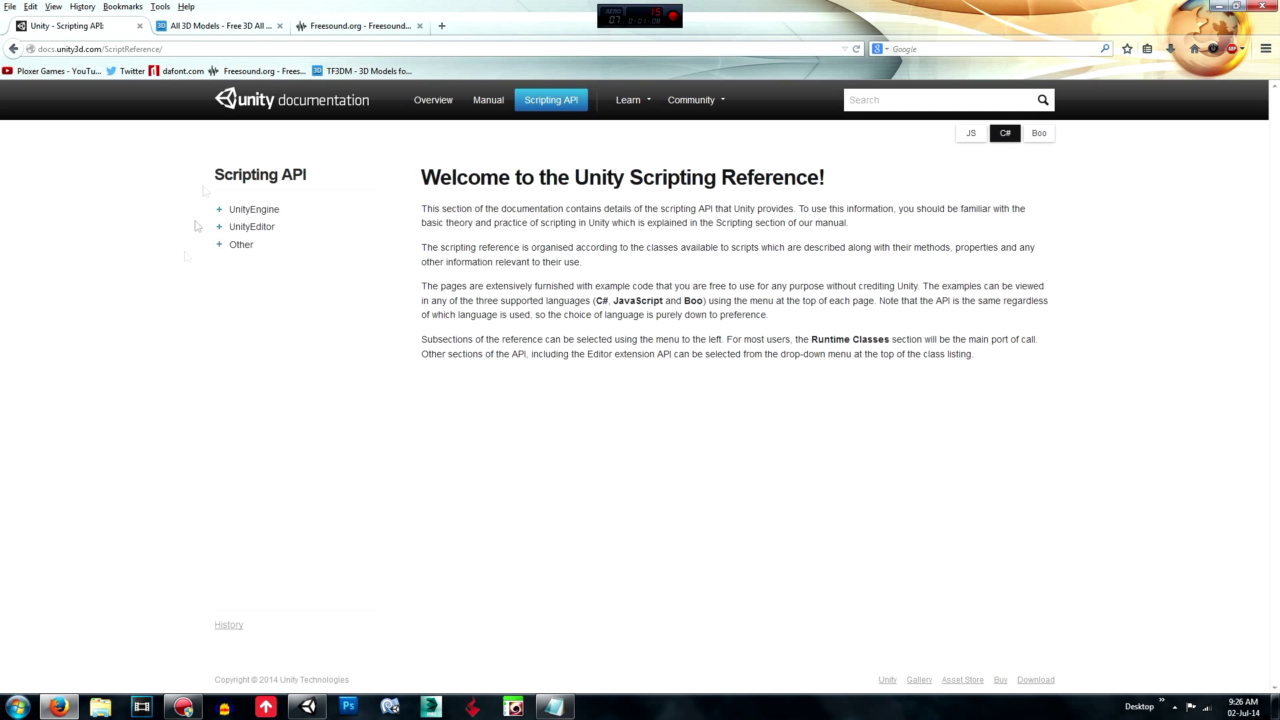
# - Switch to TF3DM's 'All 3D Models' page and scroll through the free model listing
pyautogui.click(216, 28)
pyautogui.click(69, 47)
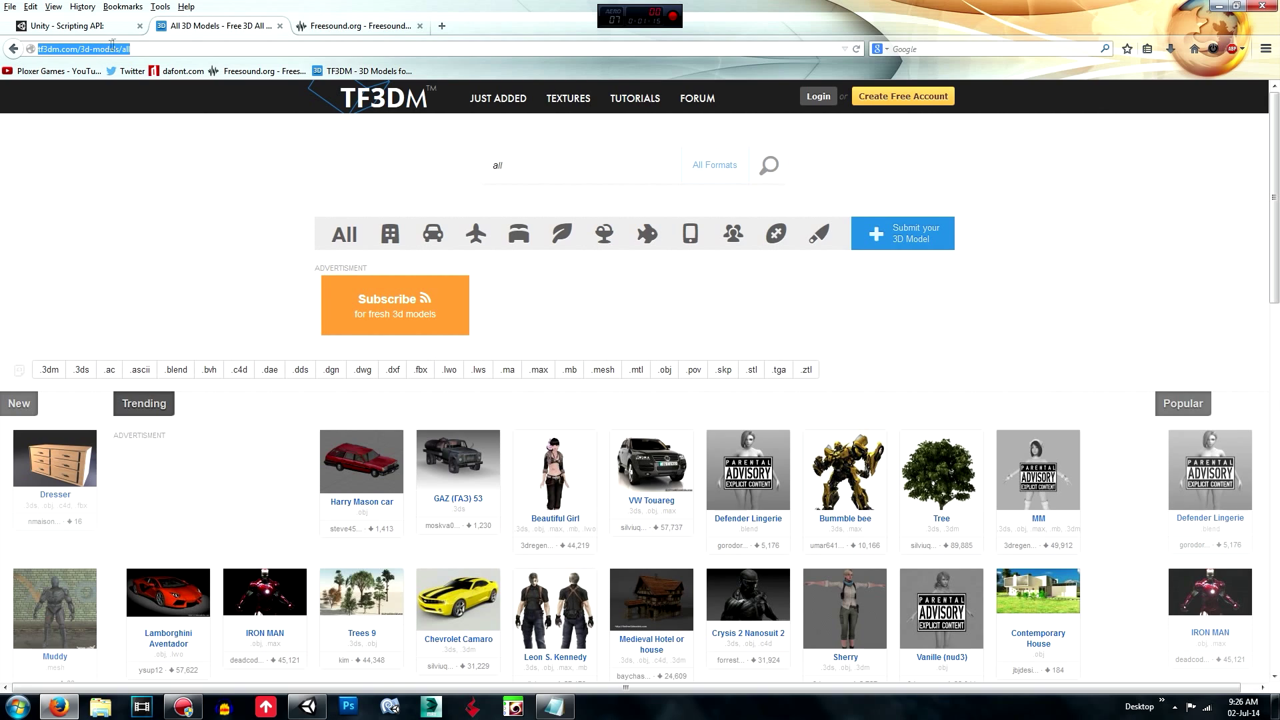
pyautogui.click(178, 171)
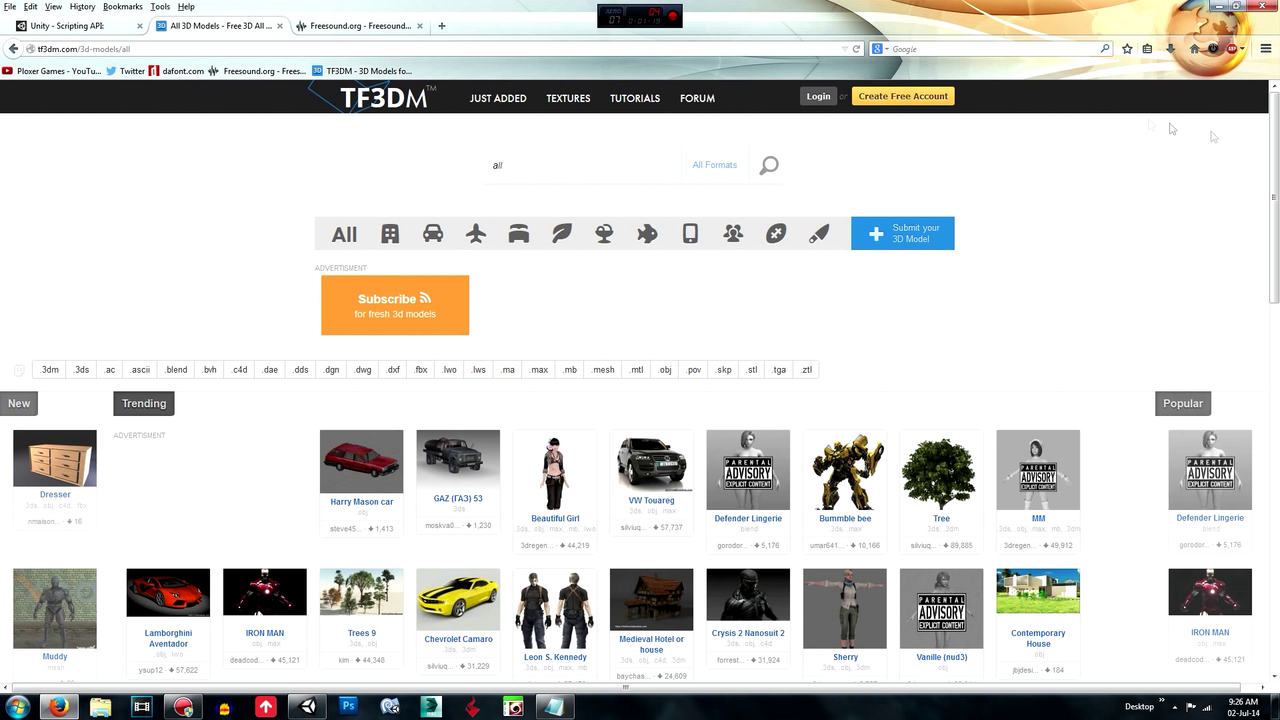
pyautogui.scroll(-6, 784, 322)
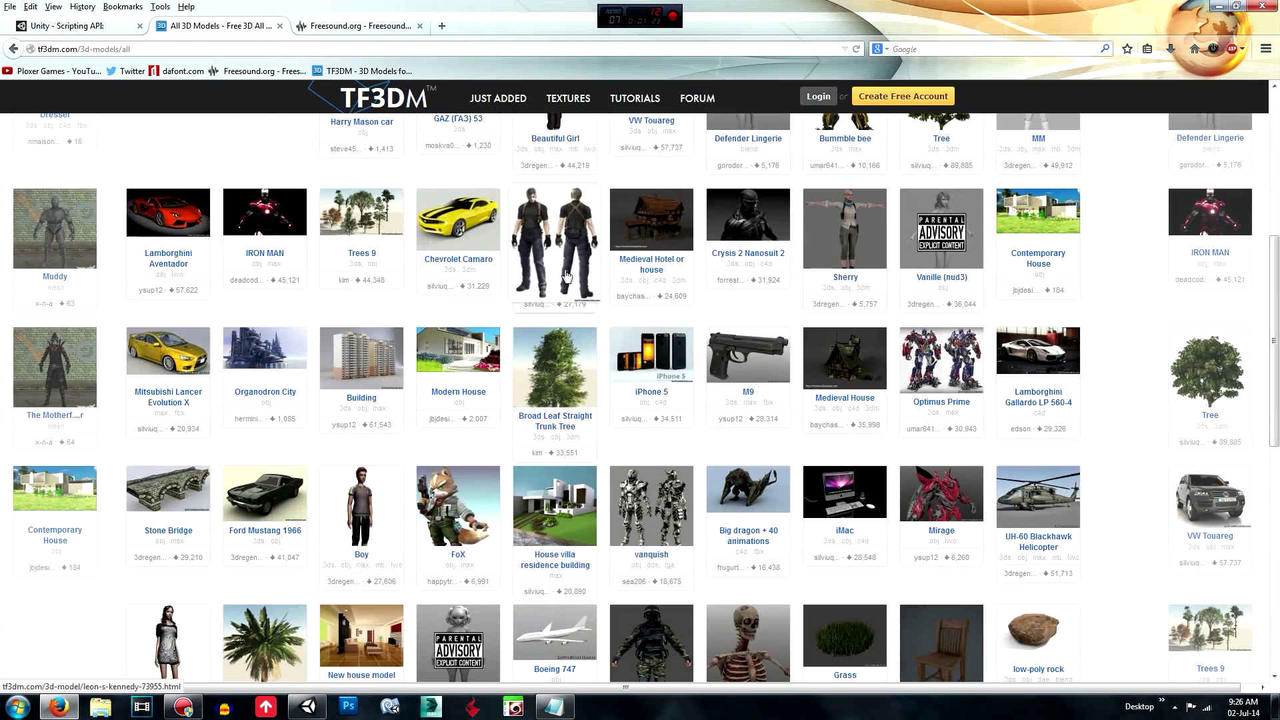
pyautogui.scroll(6, 574, 274)
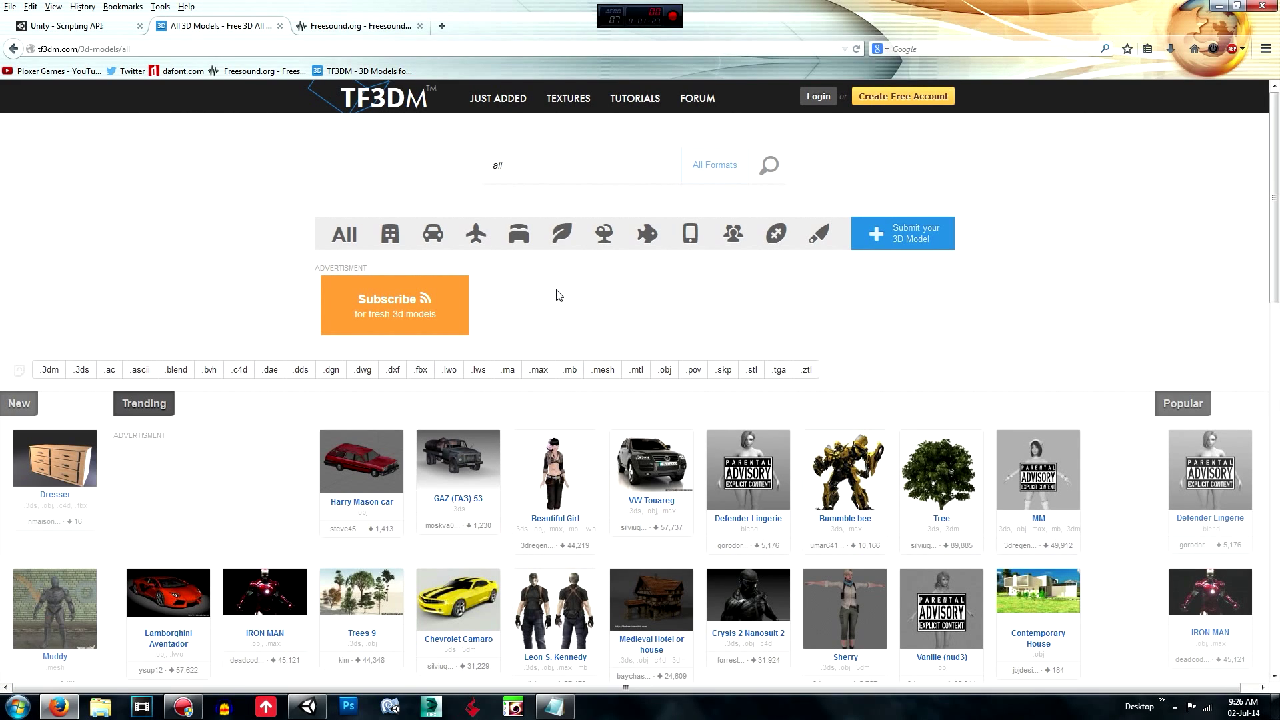
# - Search TF3DM for 'gun' and browse the matching models
pyautogui.doubleClick(507, 172)
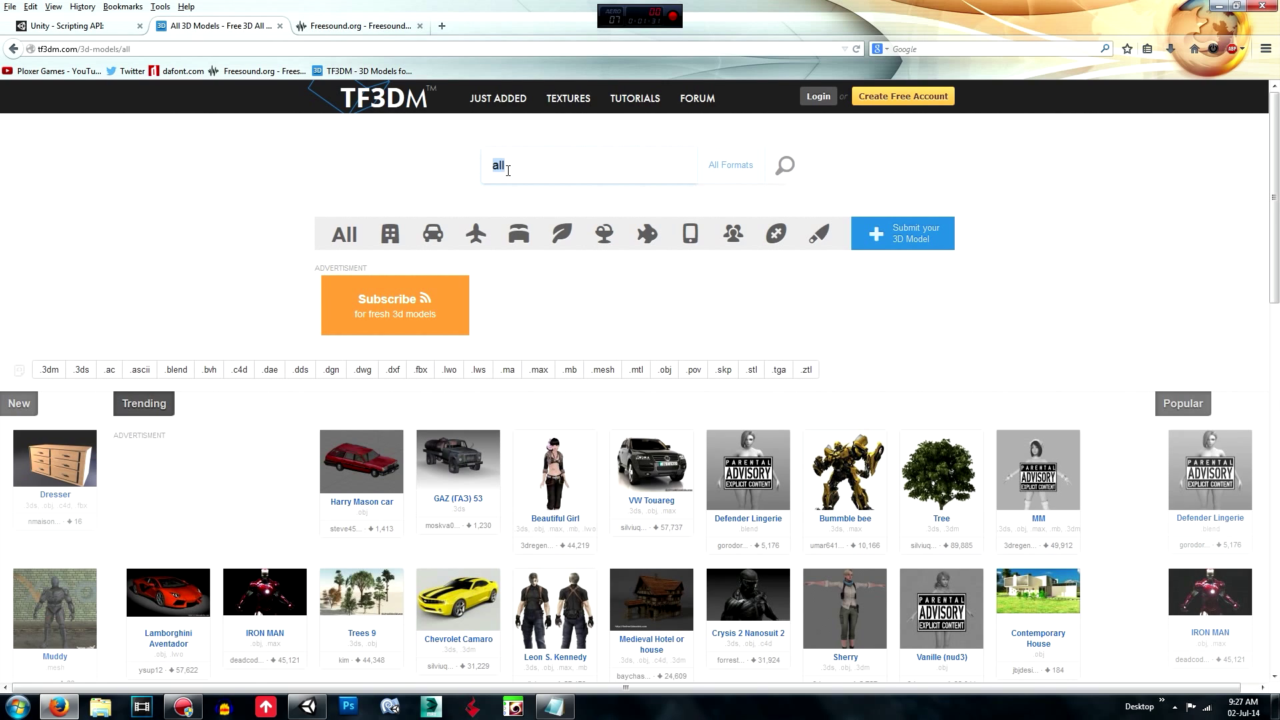
pyautogui.write('gun')
pyautogui.press('Return')
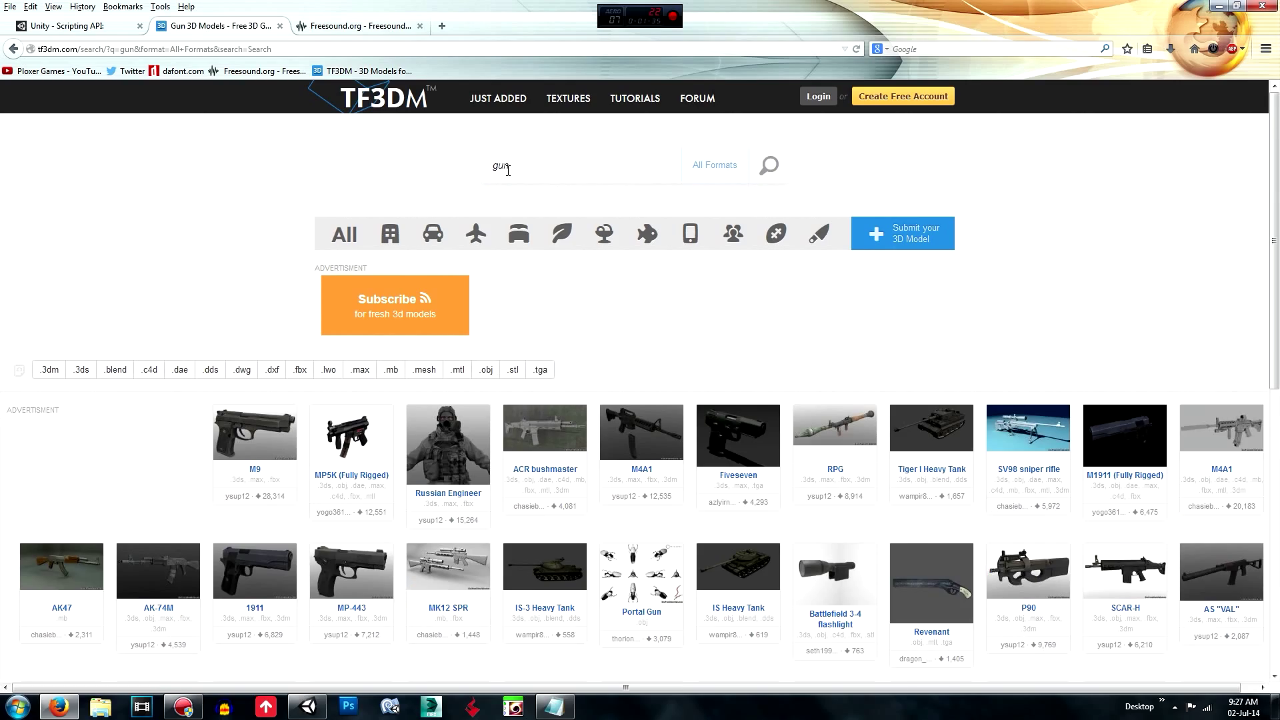
pyautogui.scroll(-2, 279, 186)
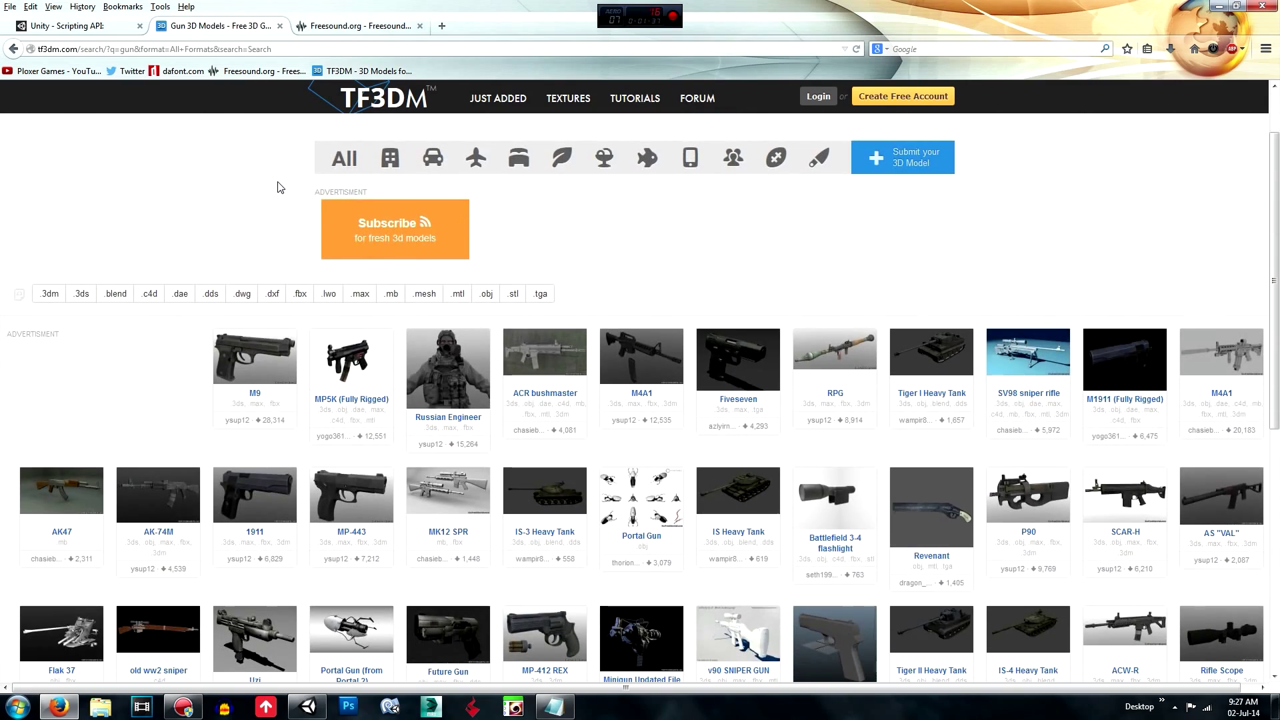
pyautogui.scroll(-3, 273, 182)
pyautogui.scroll(2, 248, 157)
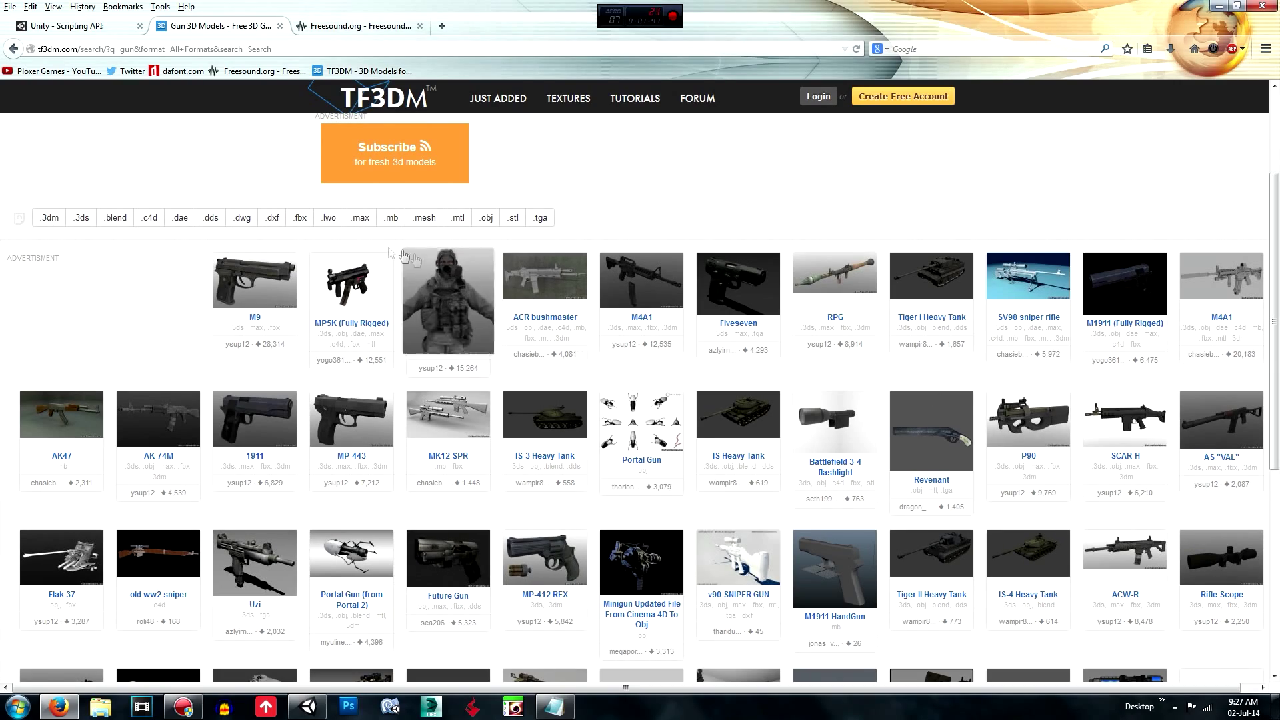
pyautogui.scroll(-1, 145, 184)
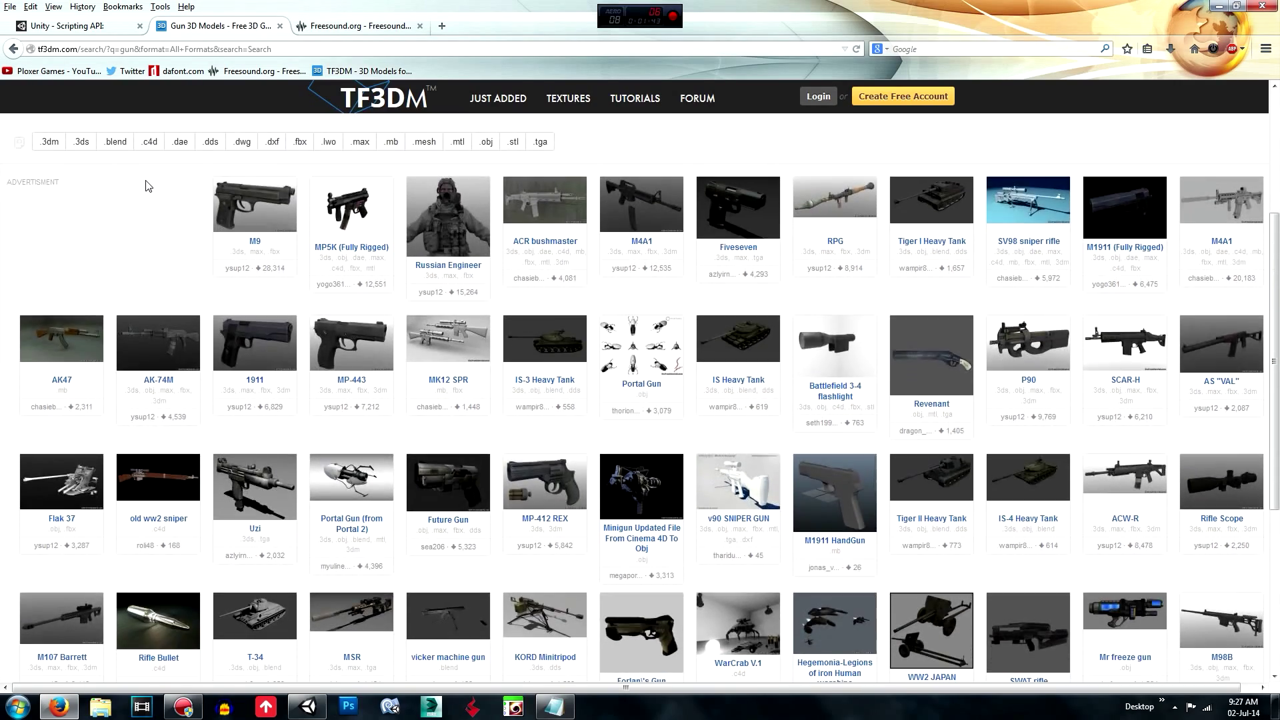
pyautogui.scroll(2, 146, 184)
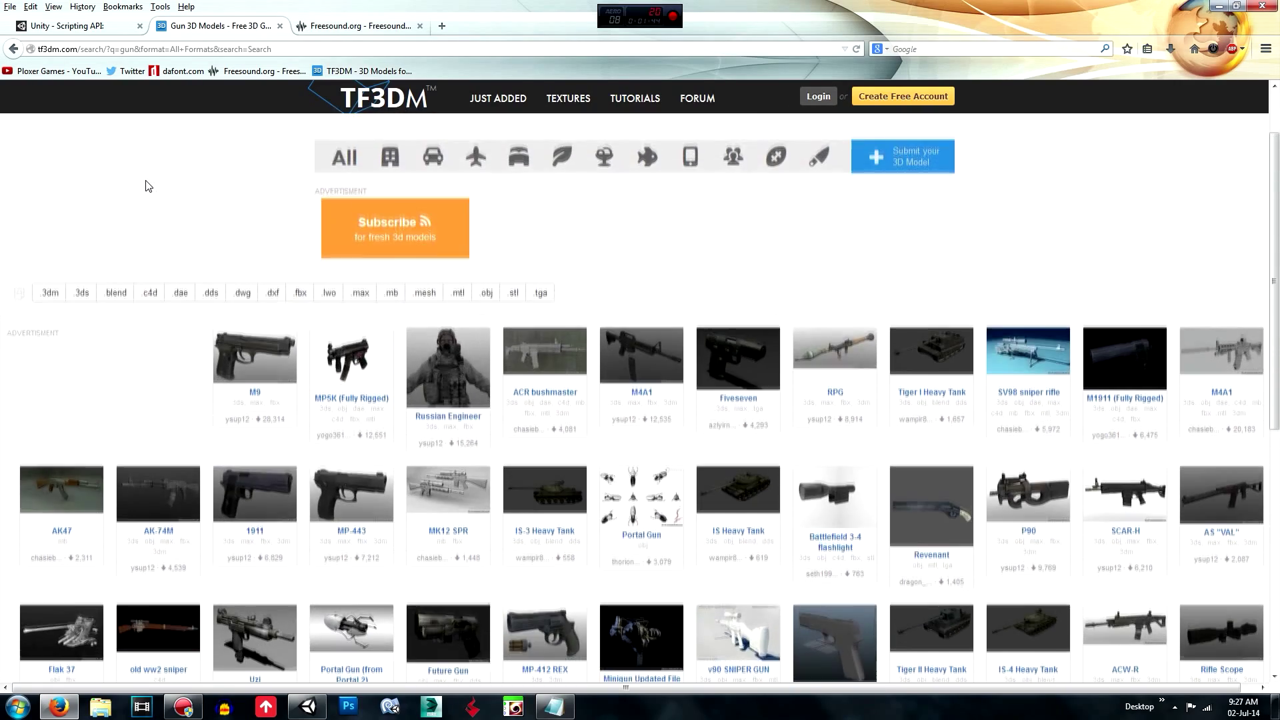
# - Open the M9 pistol model page and start its download
pyautogui.click(272, 369)
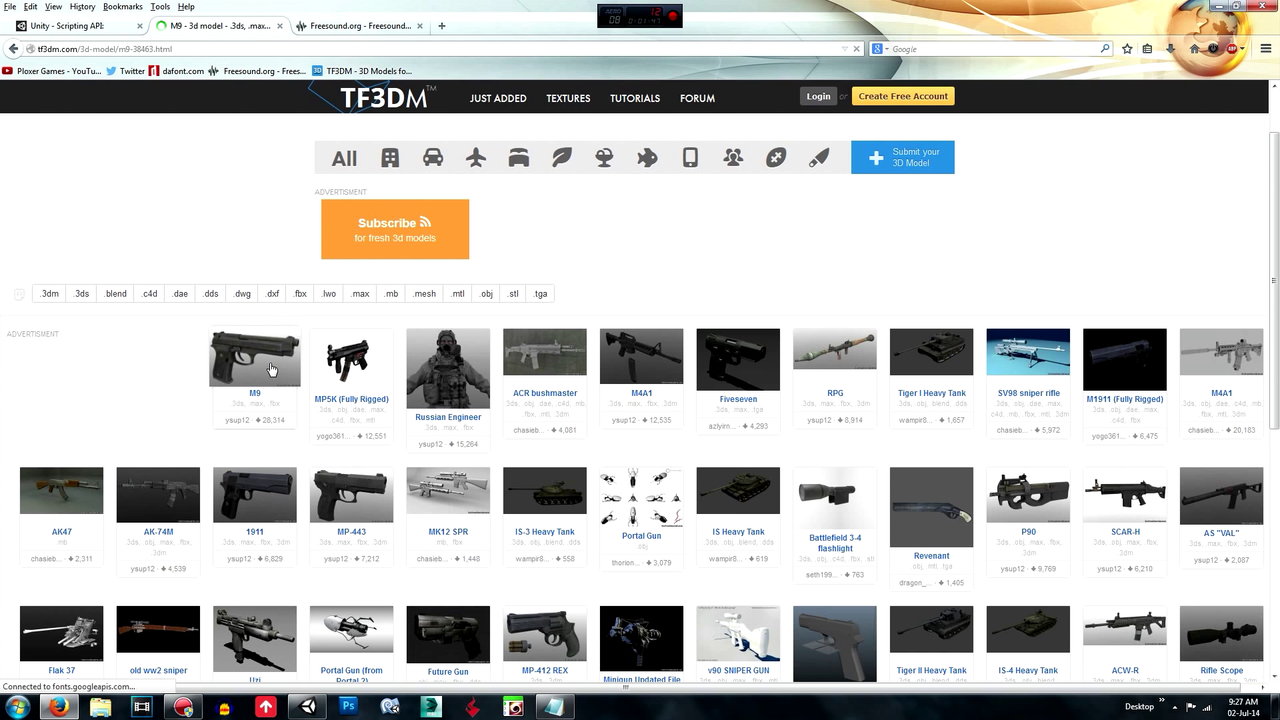
pyautogui.scroll(-3, 271, 369)
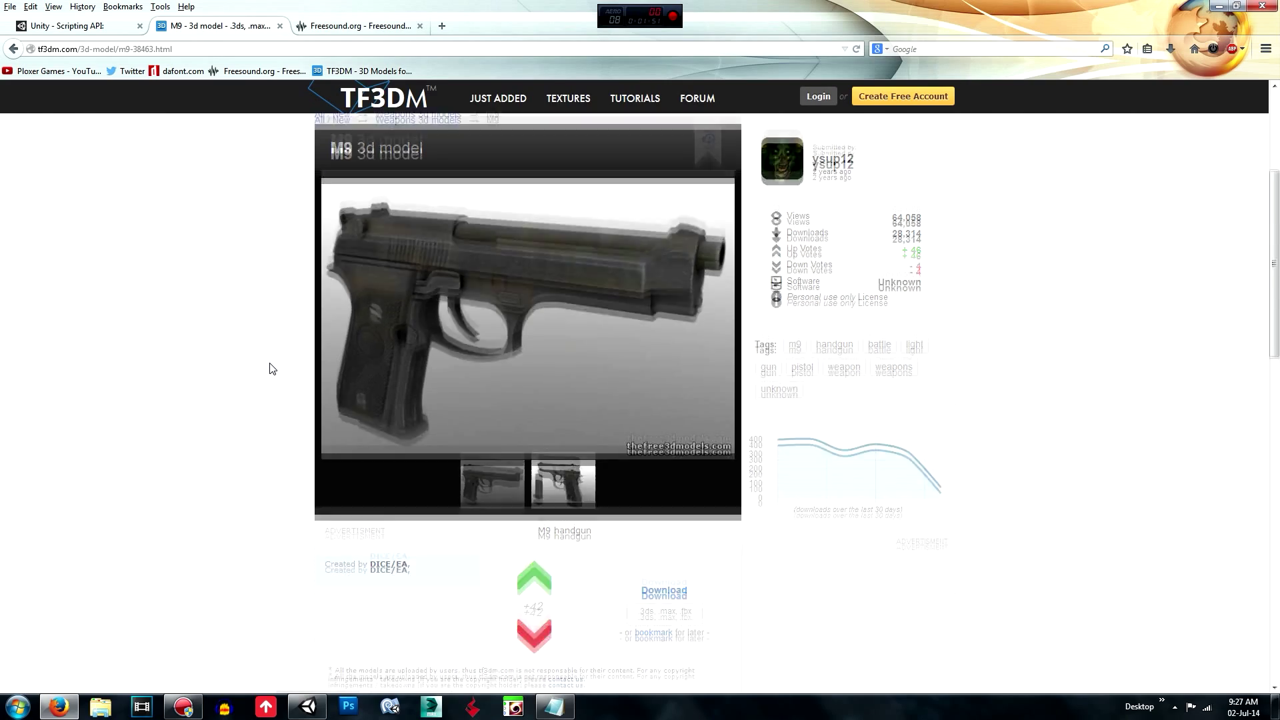
pyautogui.scroll(-3, 354, 434)
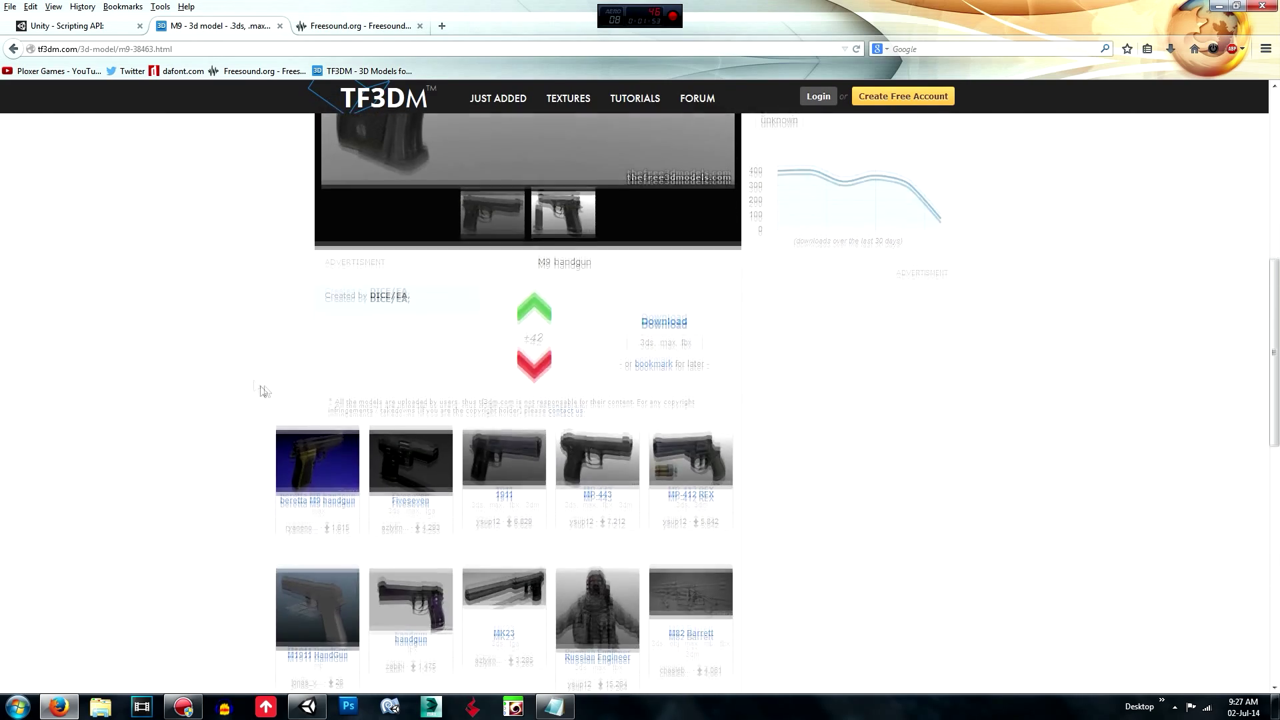
pyautogui.scroll(5, 243, 372)
pyautogui.scroll(-3, 241, 376)
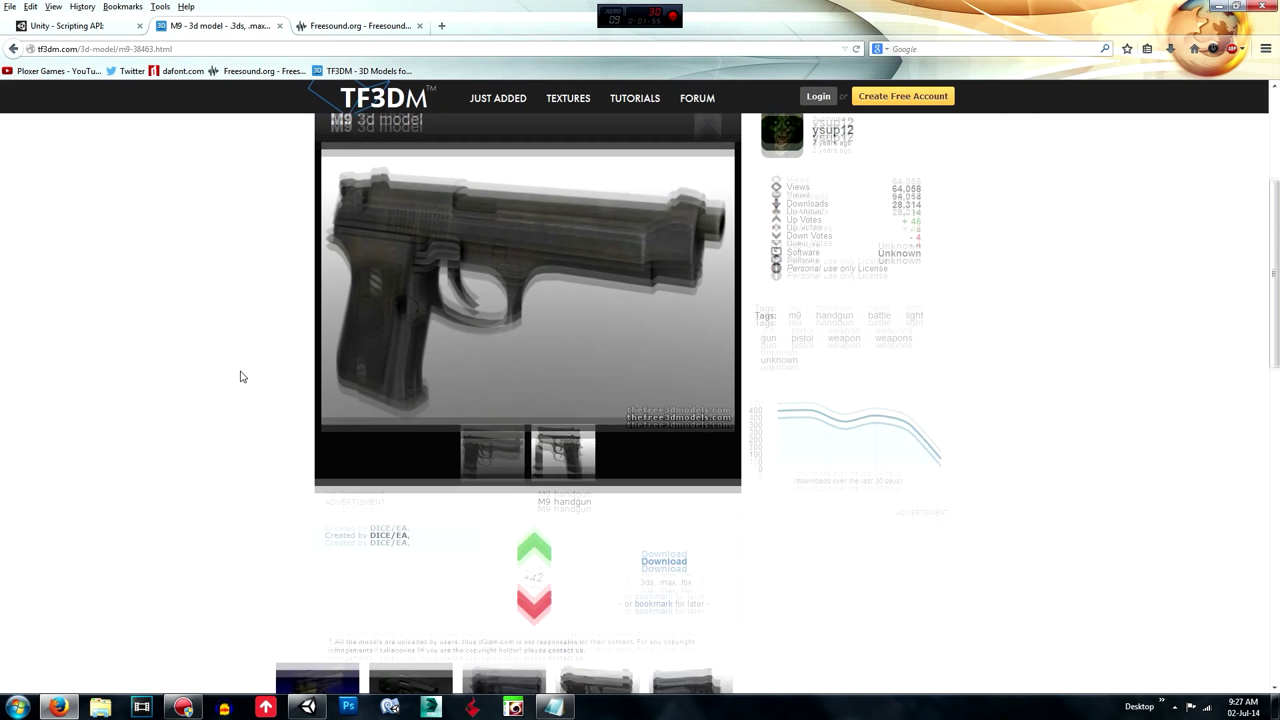
pyautogui.click(663, 528)
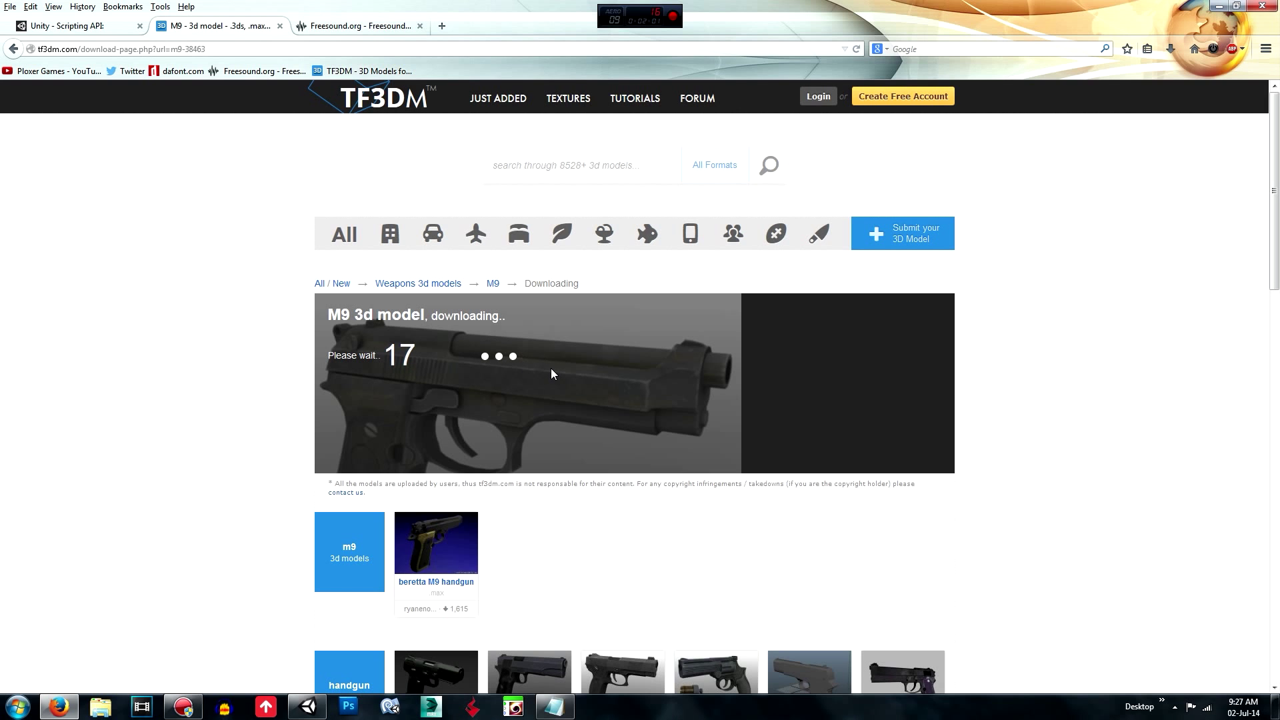
# - Let the M9 download countdown run and move to the Freesound.org tab
pyautogui.scroll(-2, 331, 397)
pyautogui.scroll(2, 331, 397)
pyautogui.click(398, 26)
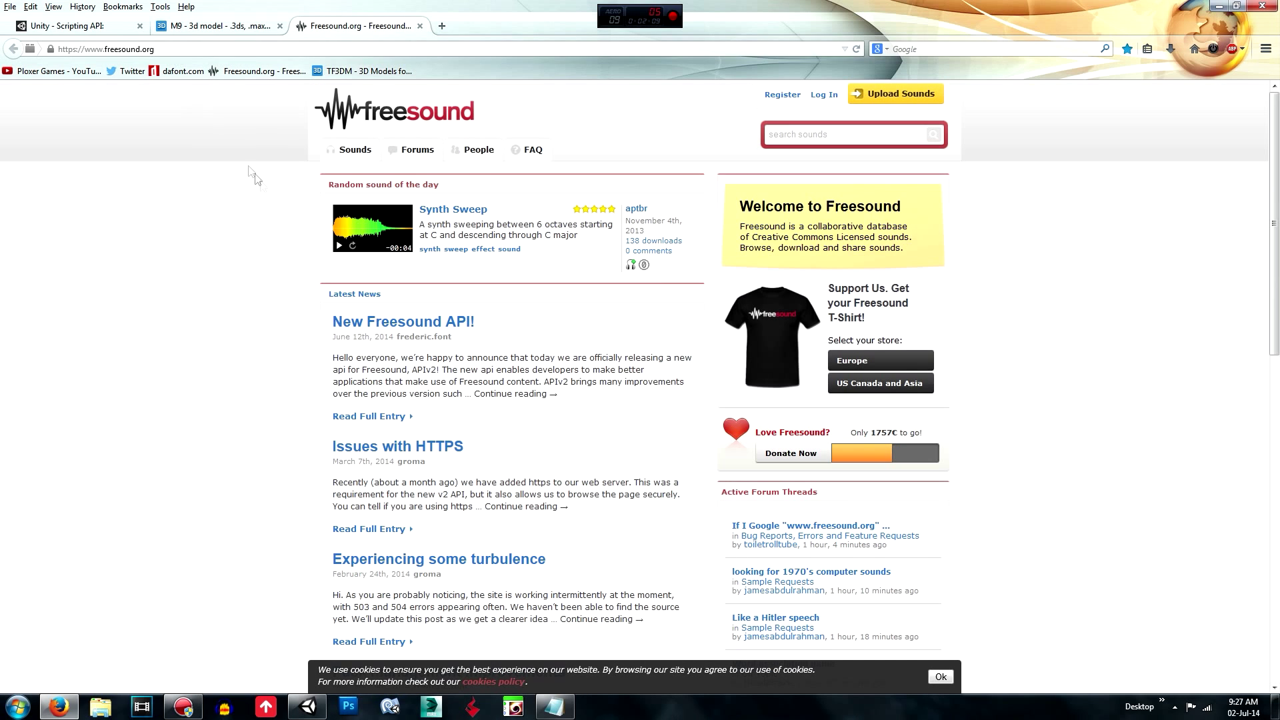
# - Search Freesound for 'shott' and confirm saving the downloaded M9 zip file
pyautogui.moveTo(238, 300); pyautogui.dragTo(932, 122)
pyautogui.click(844, 136)
pyautogui.write('sh')
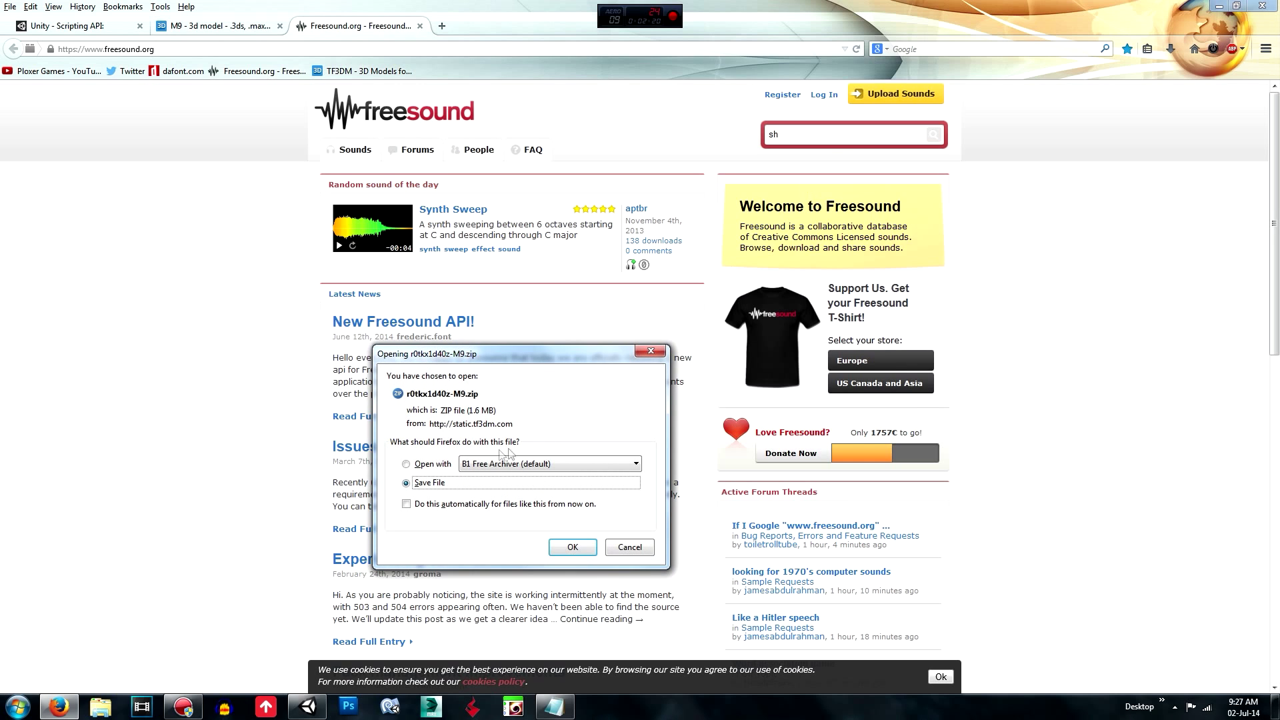
pyautogui.click(572, 547)
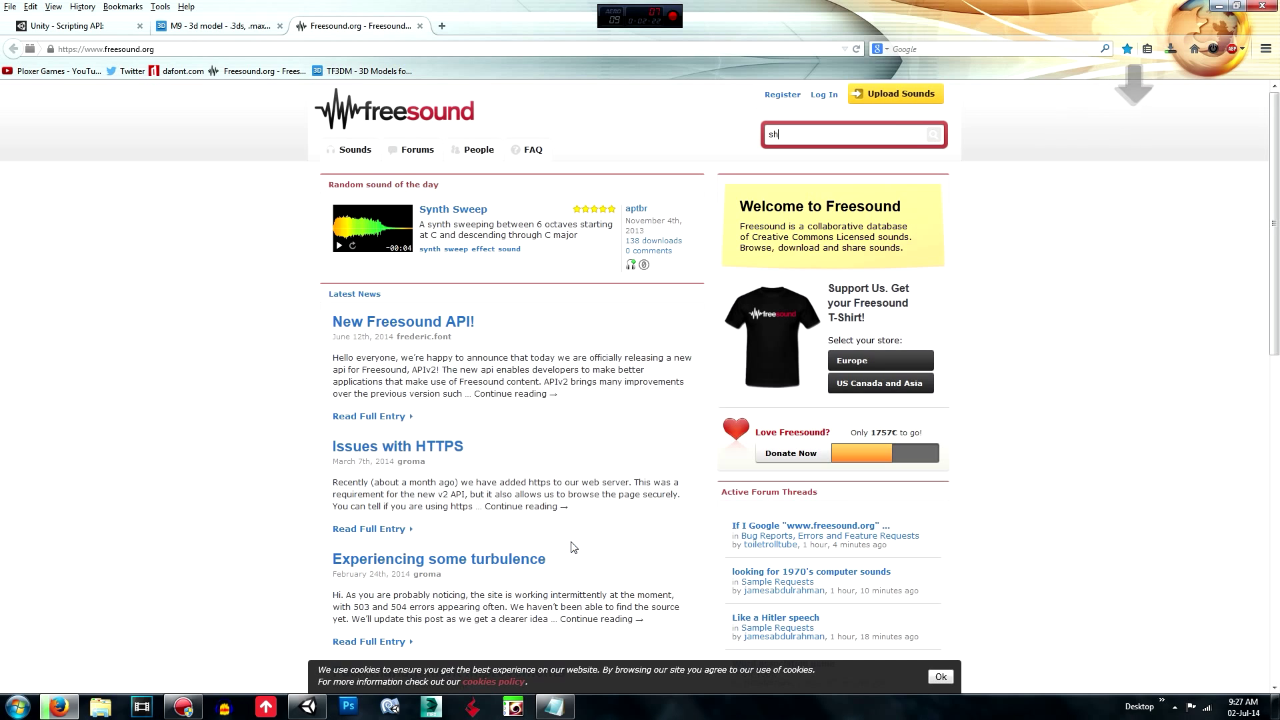
pyautogui.write('o')
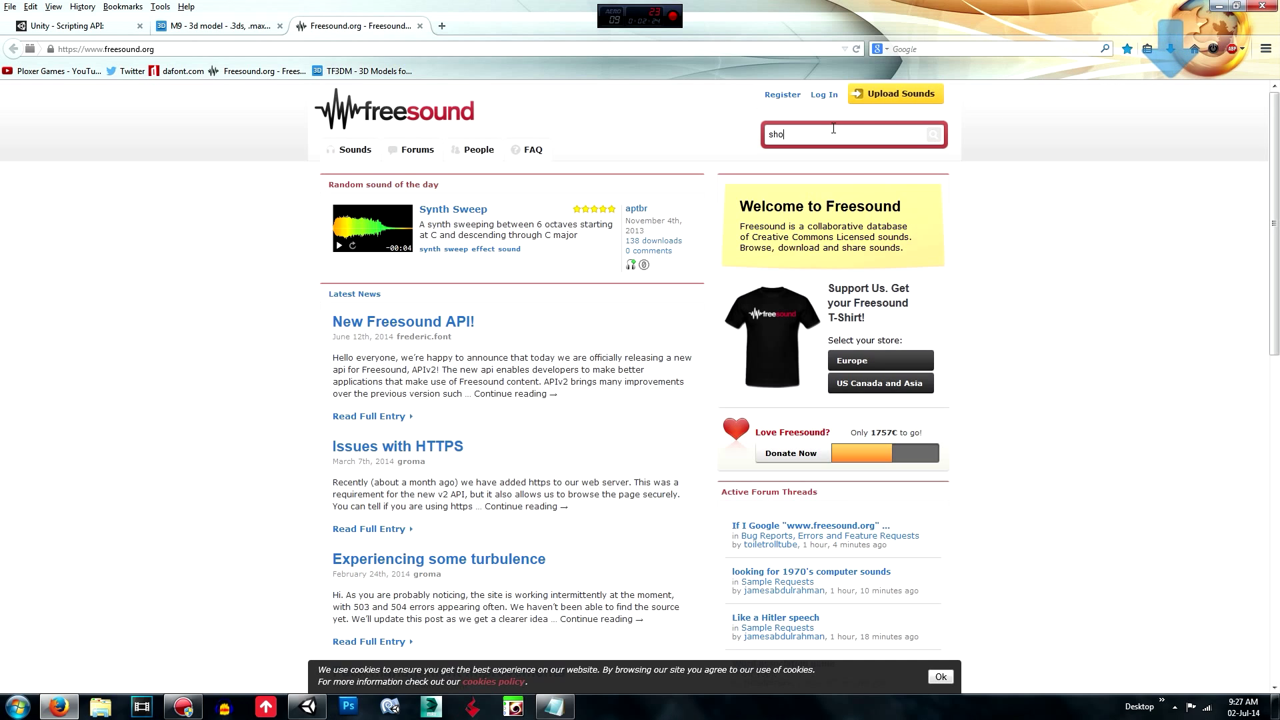
pyautogui.write('tt')
pyautogui.press('Return')
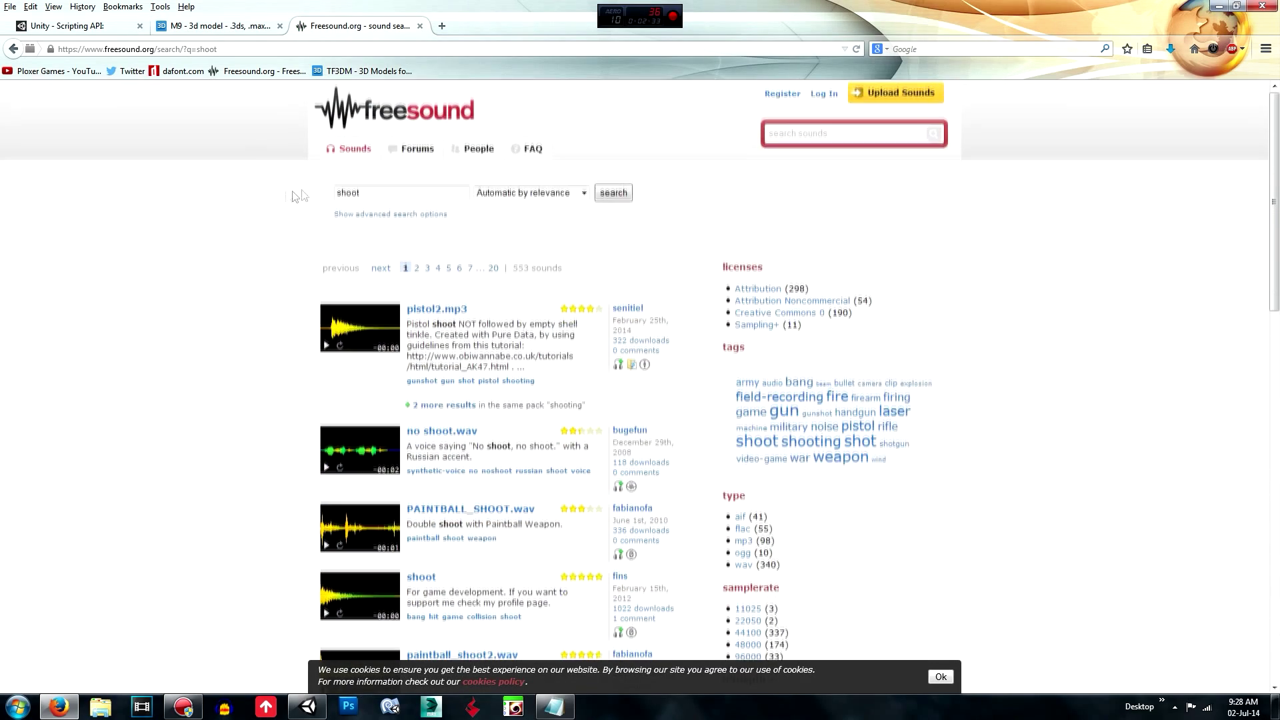
# - Search Freesound for 'm9' and scroll through the results
pyautogui.click(810, 136)
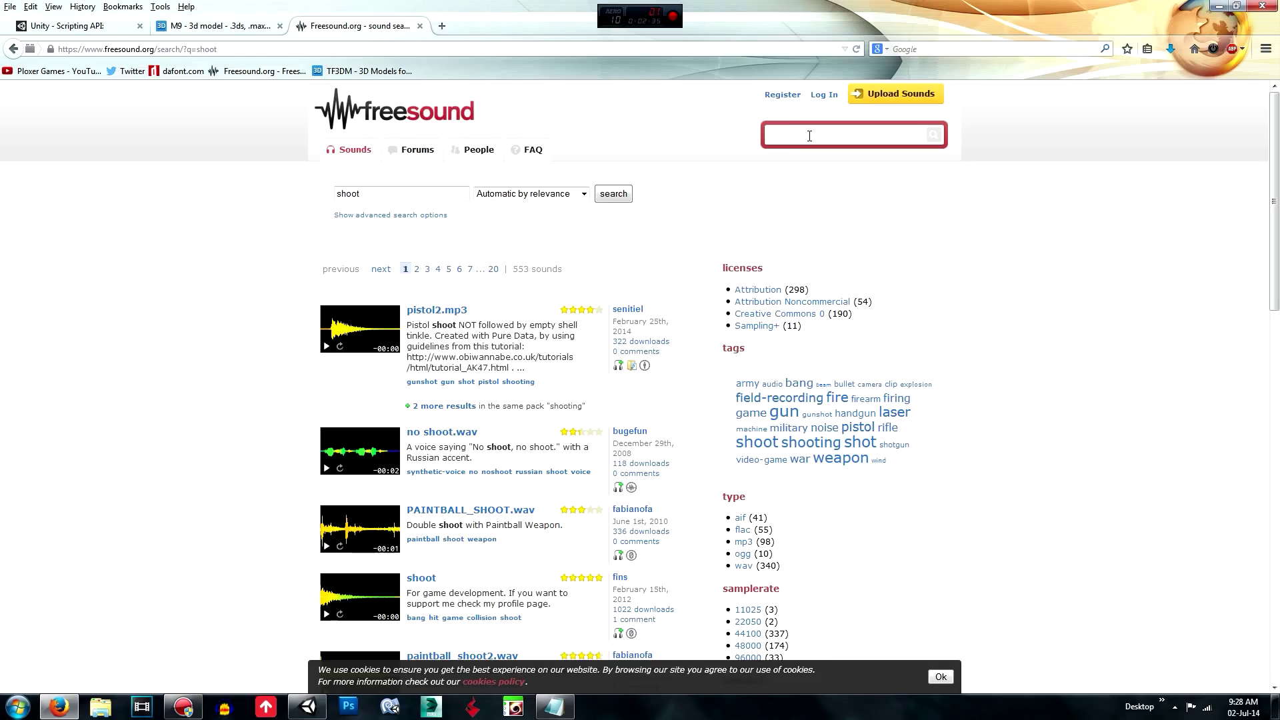
pyautogui.press('Return')
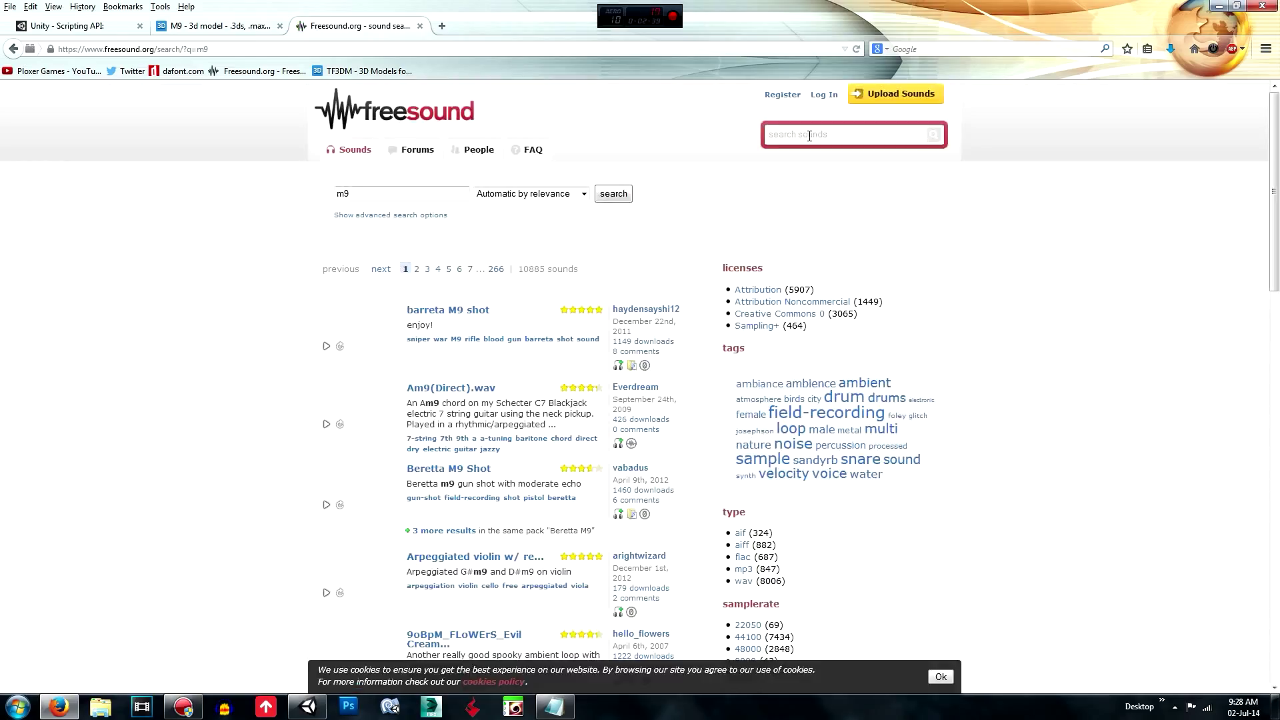
pyautogui.scroll(-6, 257, 364)
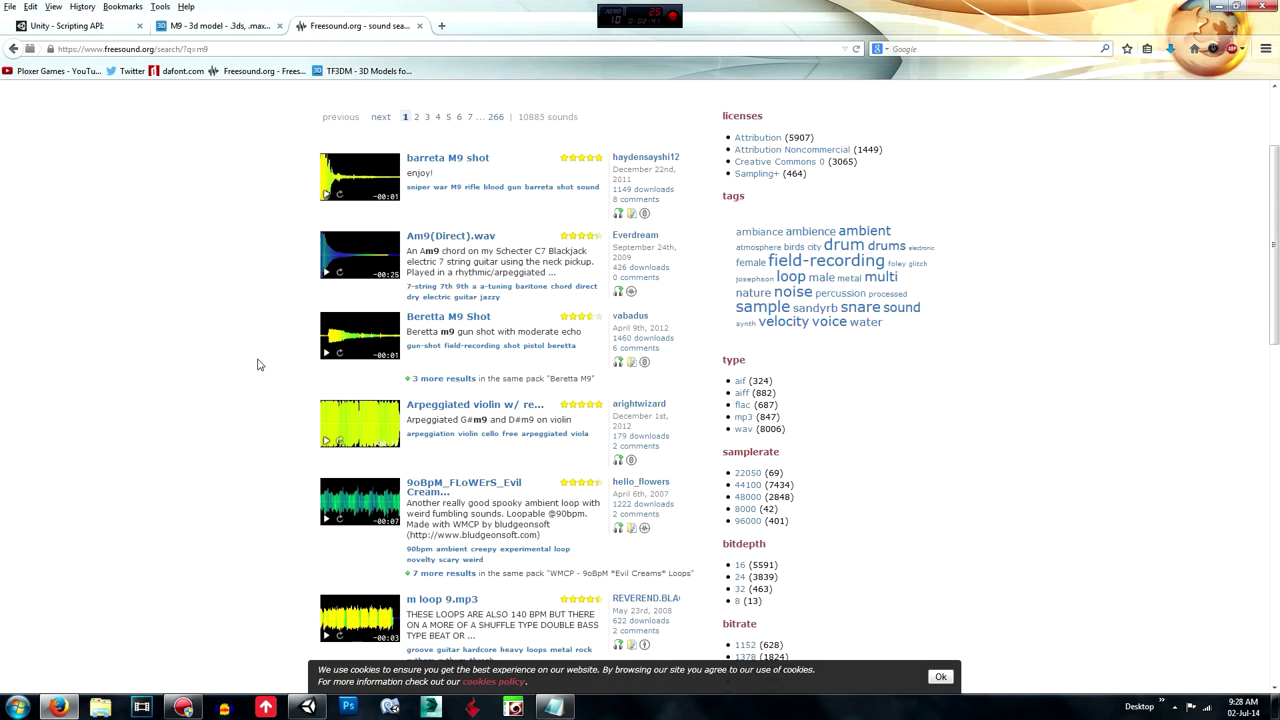
pyautogui.scroll(6, 257, 364)
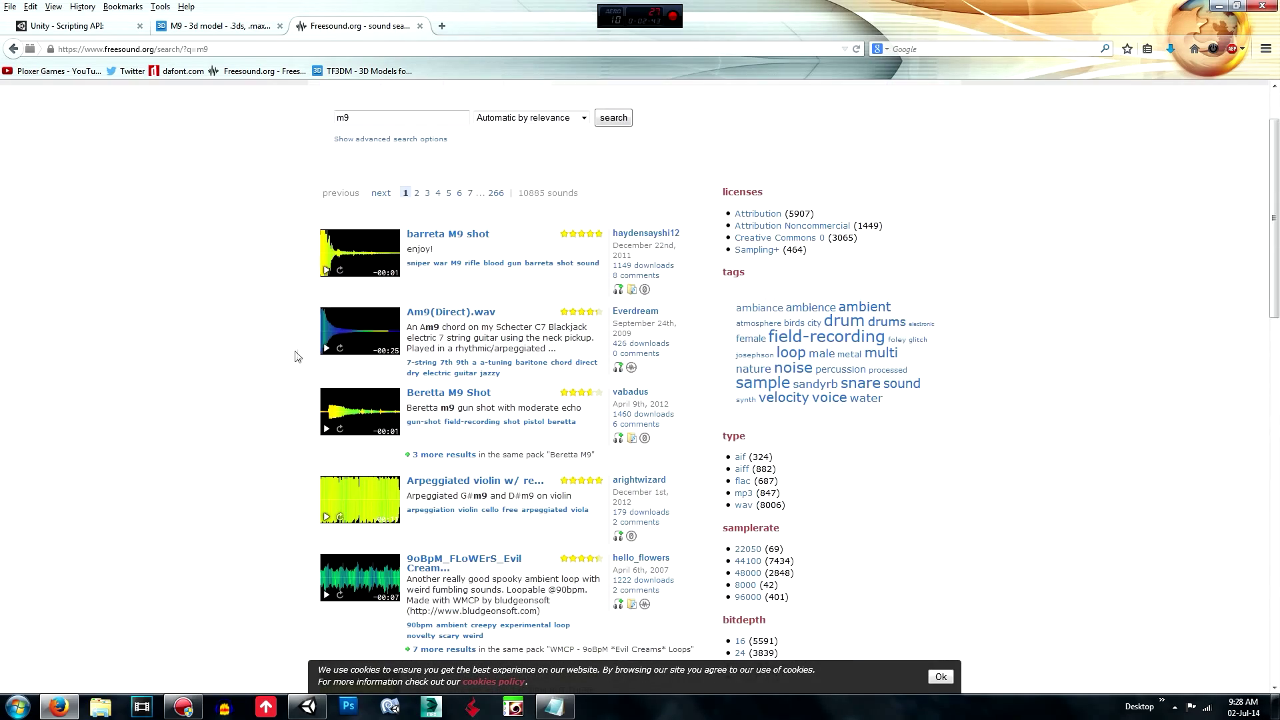
# - Preview Beretta M9 Shot, log in on its page, and save its WAV file
pyautogui.click(327, 430)
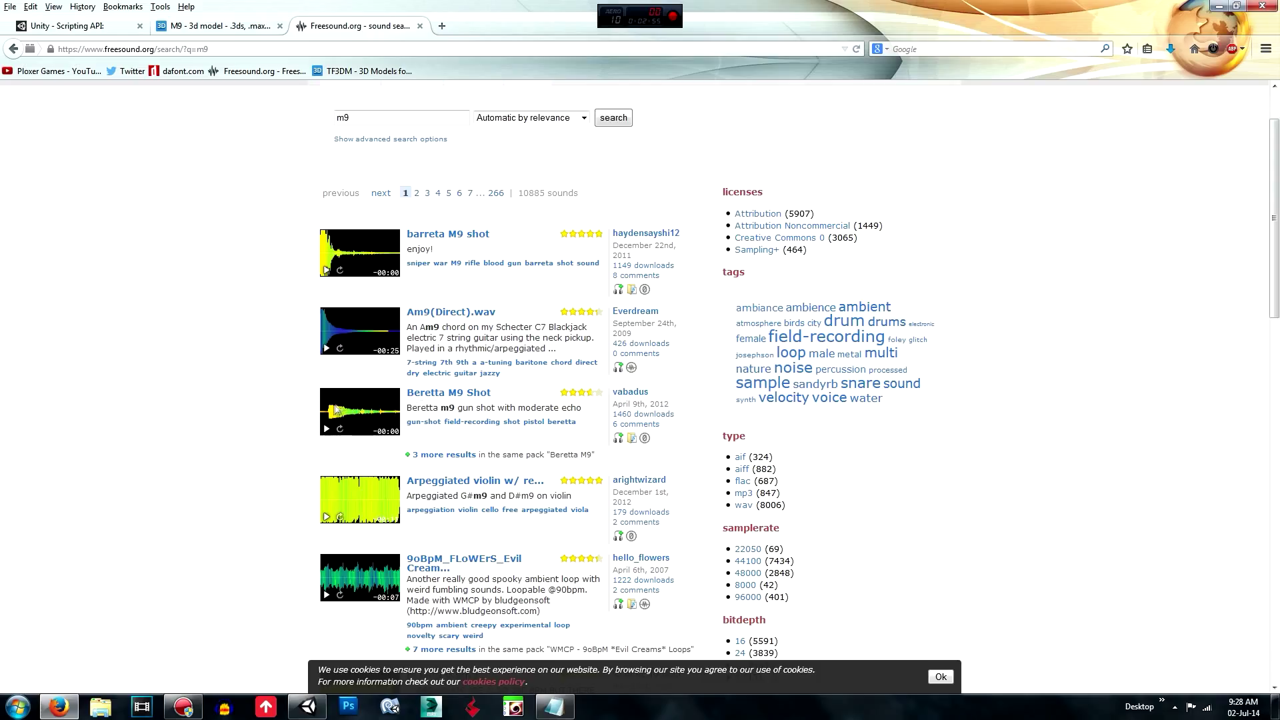
pyautogui.click(448, 395)
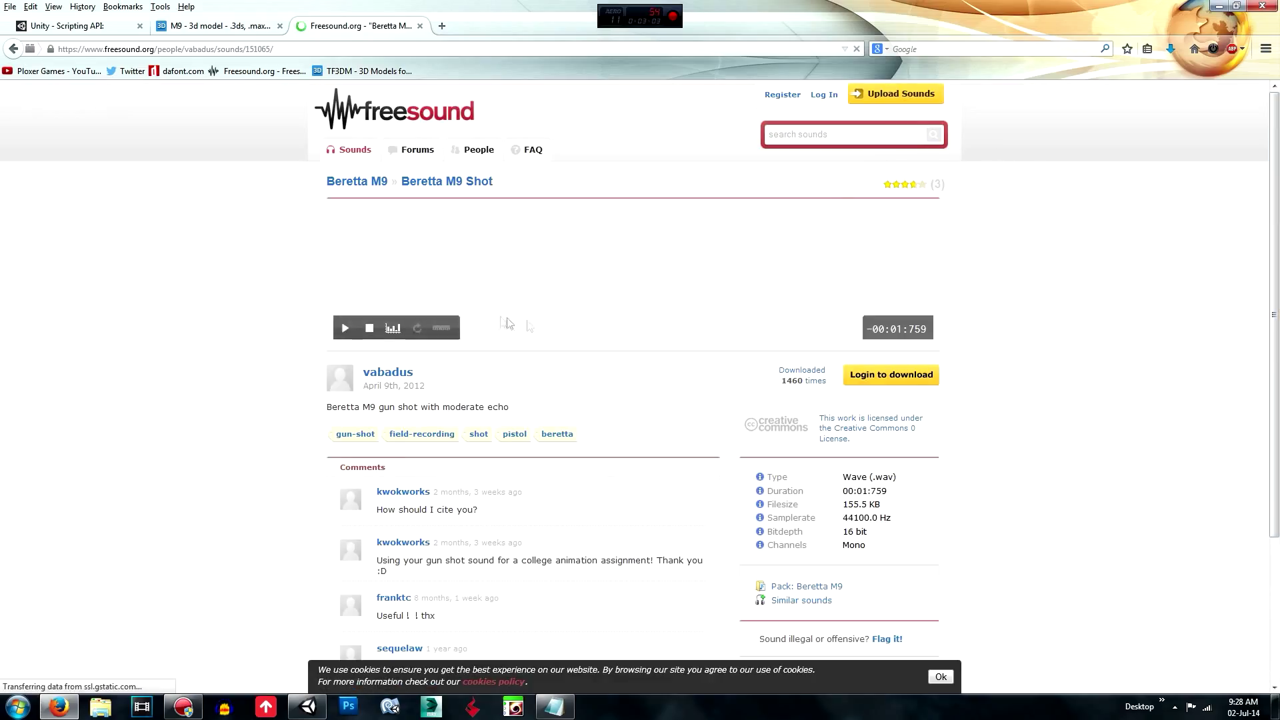
pyautogui.click(884, 374)
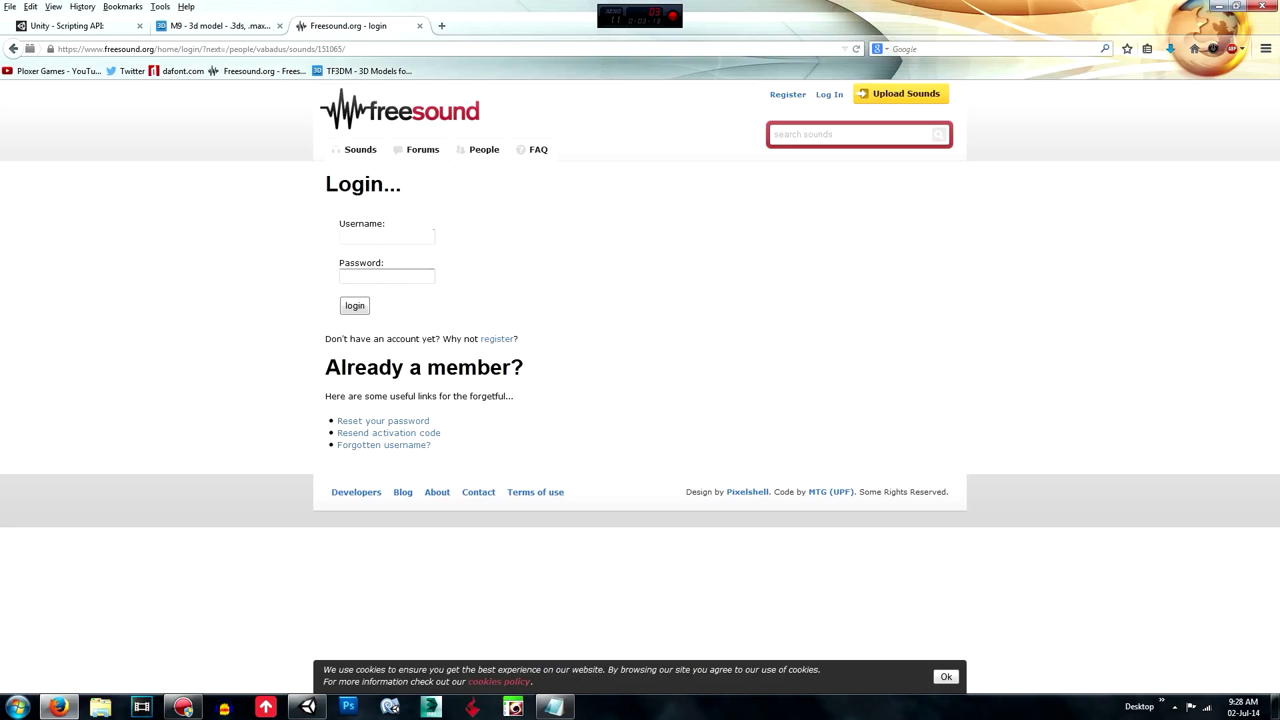
pyautogui.click(348, 308)
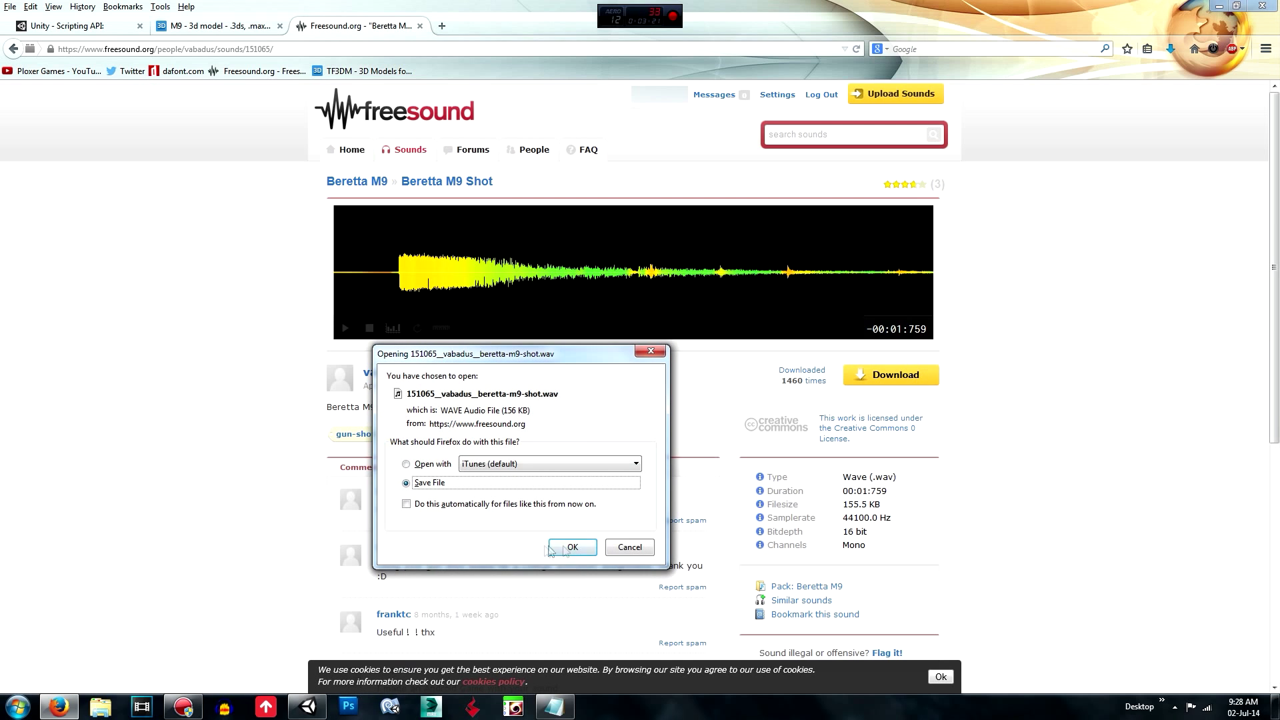
pyautogui.click(586, 552)
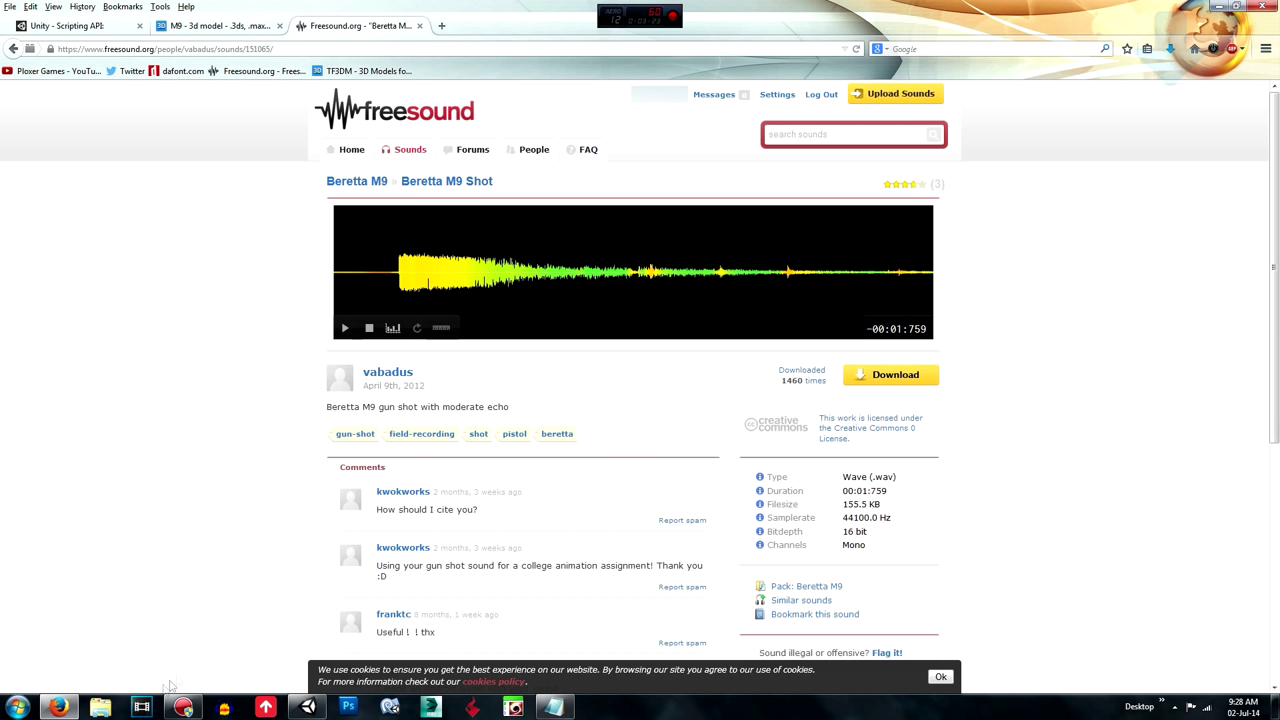
# - In Downloads, delete the five unwanted files to the Recycle Bin
pyautogui.click(100, 705)
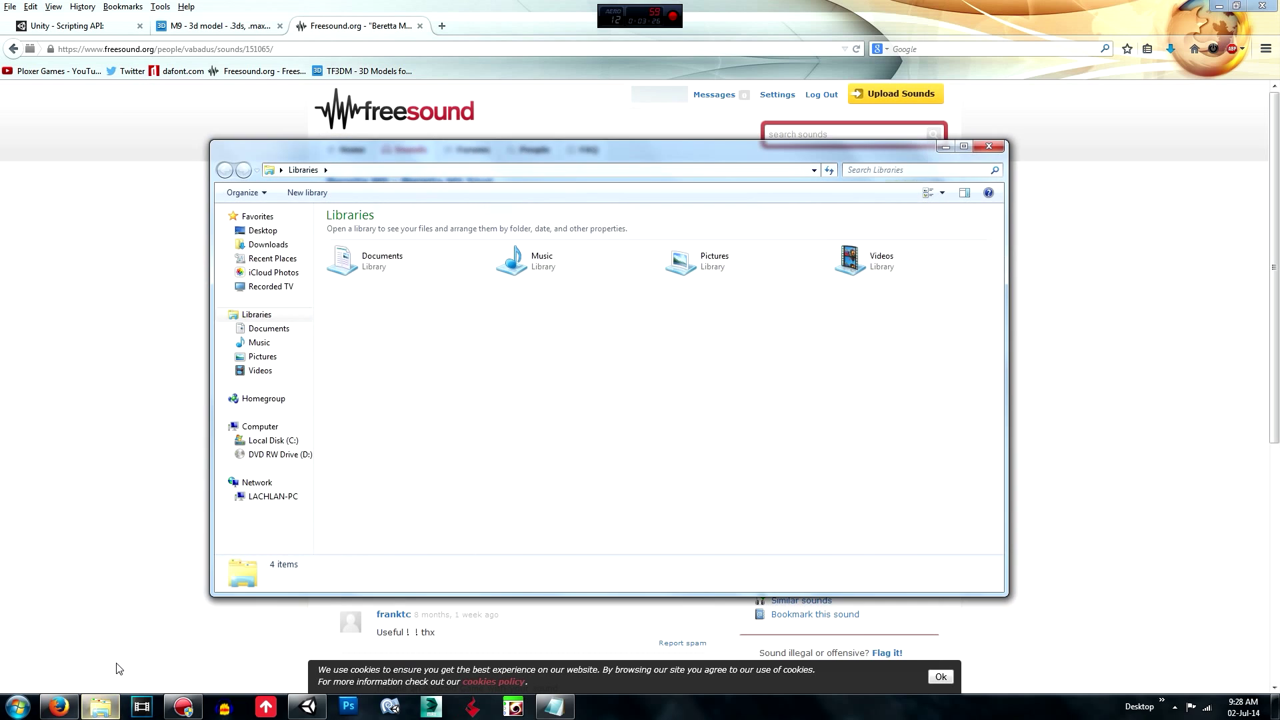
pyautogui.click(265, 244)
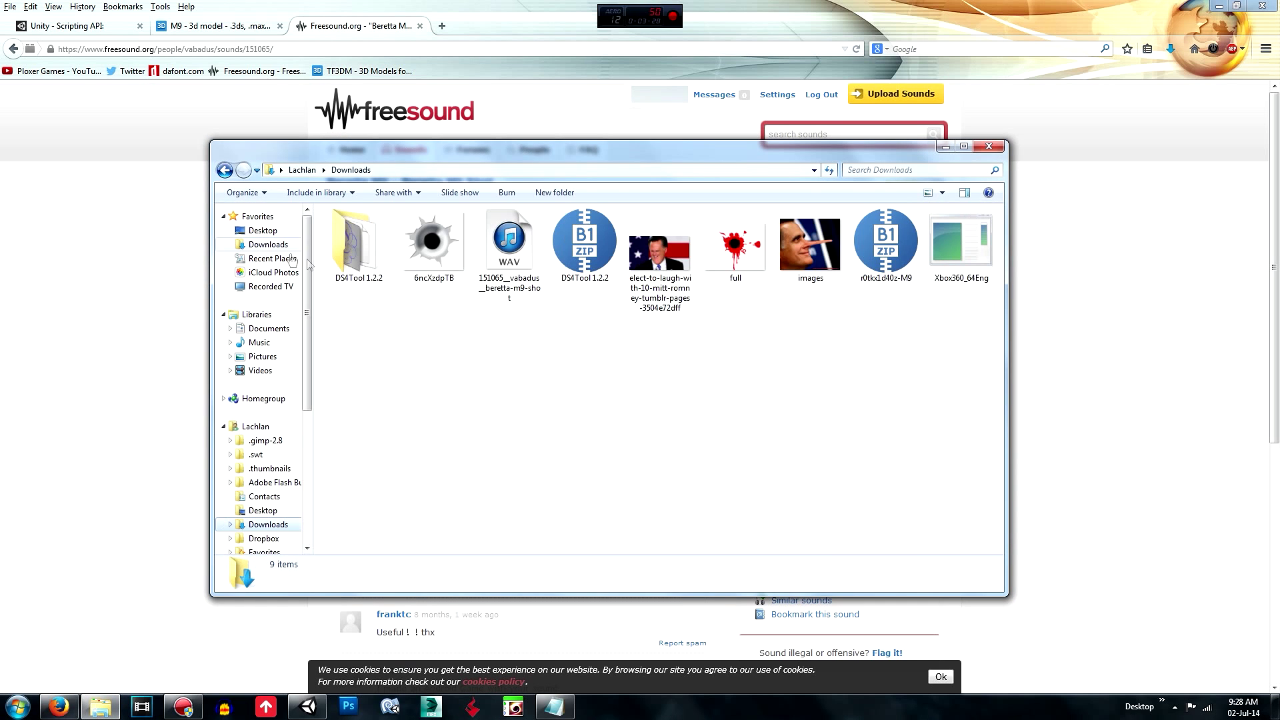
pyautogui.click(427, 265)
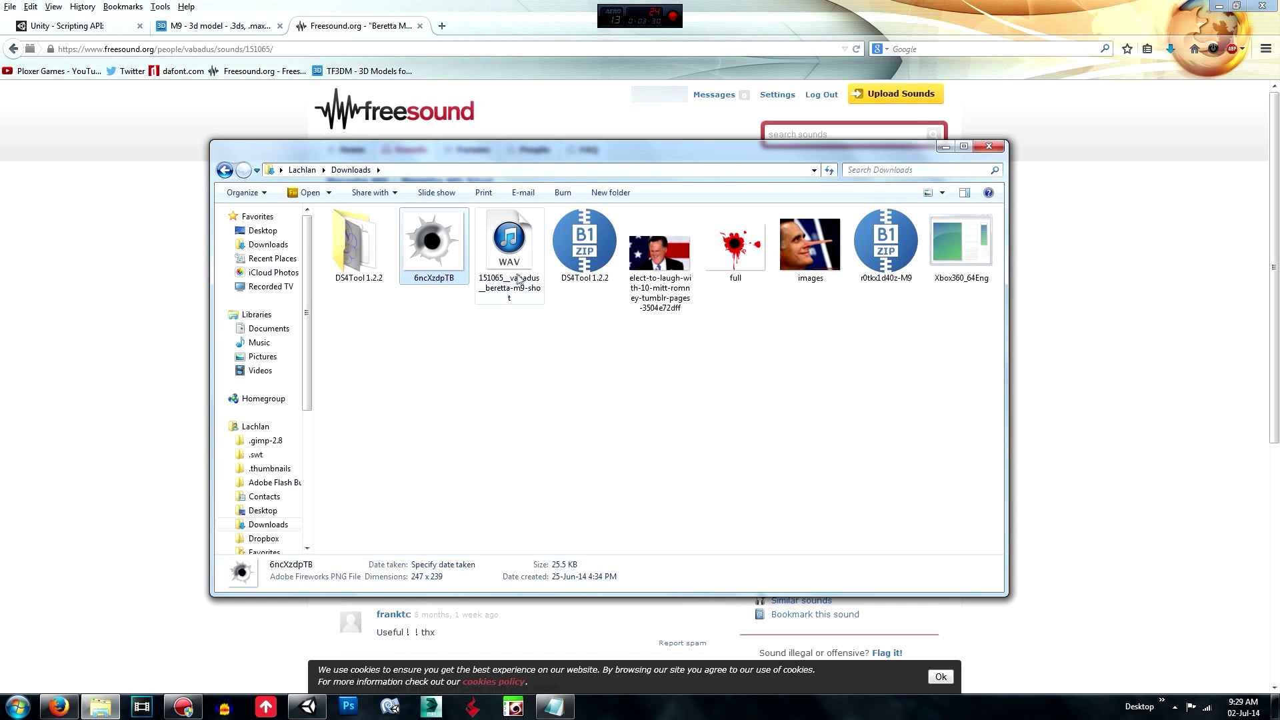
pyautogui.keyDown('ctrl'); pyautogui.click(598, 272); pyautogui.keyUp('ctrl')
pyautogui.keyDown('ctrl'); pyautogui.click(664, 283); pyautogui.keyUp('ctrl')
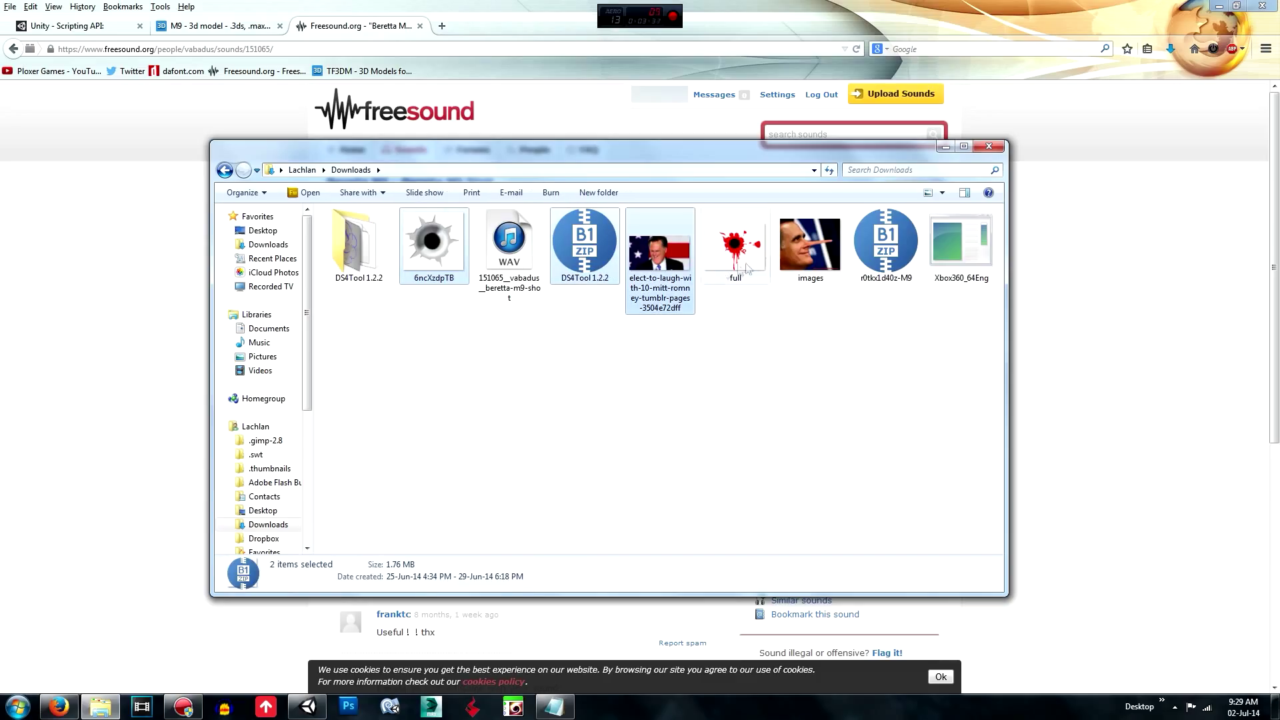
pyautogui.keyDown('ctrl'); pyautogui.click(813, 256); pyautogui.keyUp('ctrl')
pyautogui.keyDown('ctrl'); pyautogui.click(761, 250); pyautogui.keyUp('ctrl')
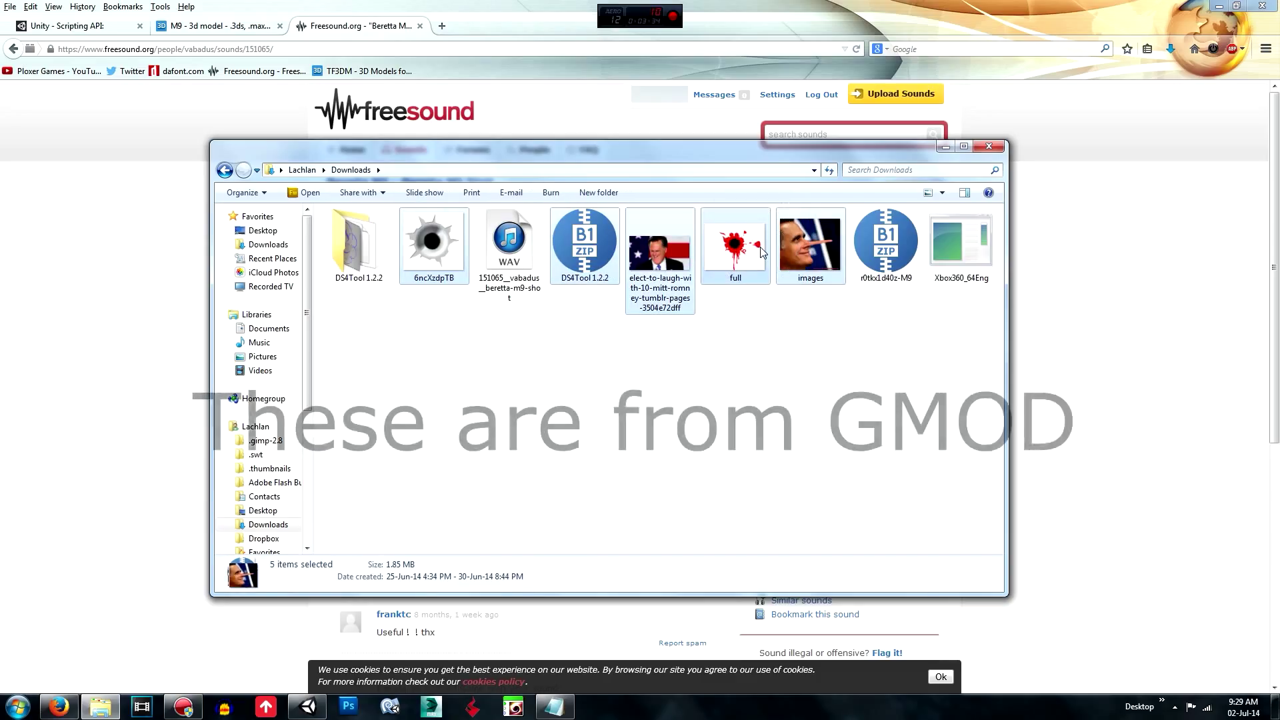
pyautogui.press('Delete')
pyautogui.click(697, 363)
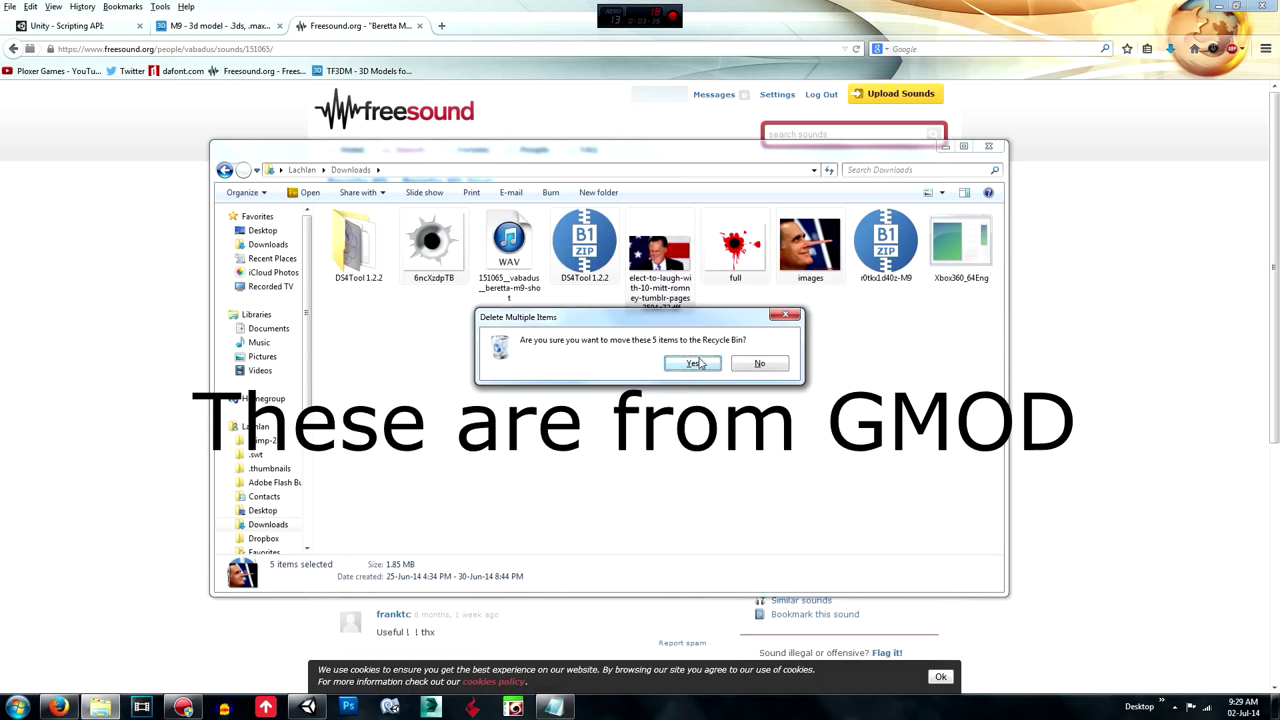
# - Delete the Xbox360_64Eng file and select the M9 ZIP archive
pyautogui.click(593, 253)
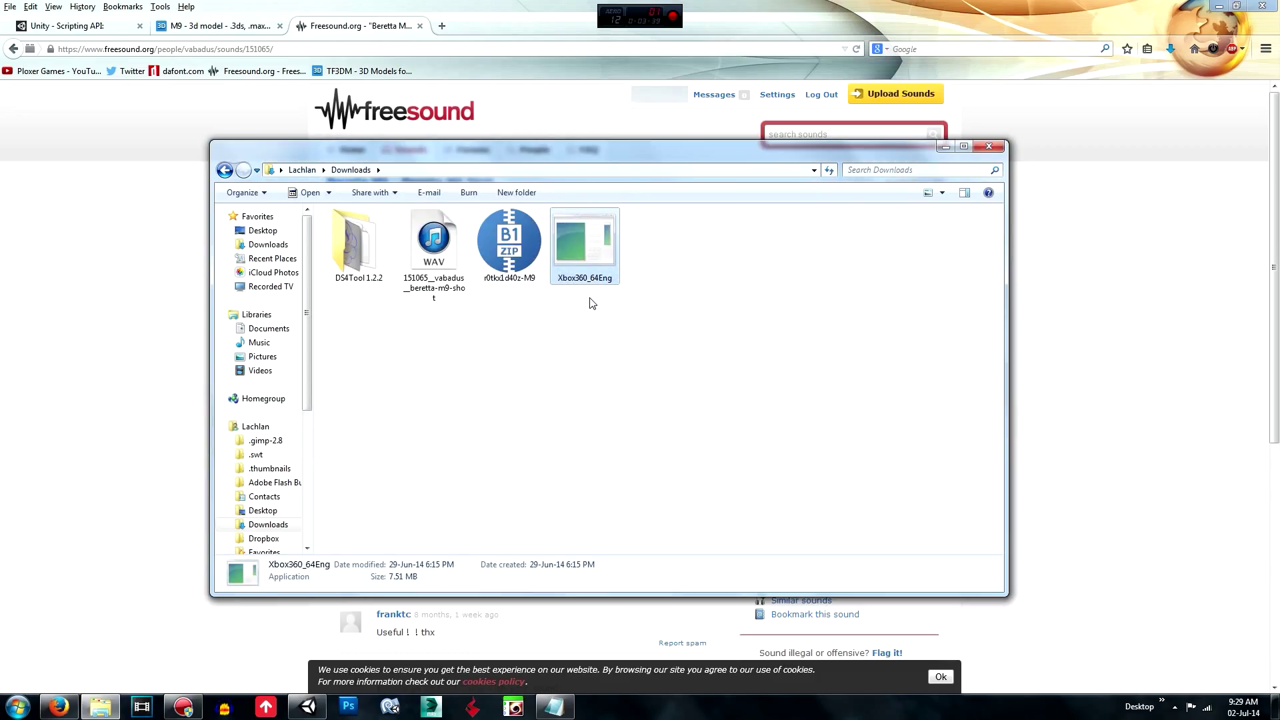
pyautogui.press('Delete')
pyautogui.press('Return')
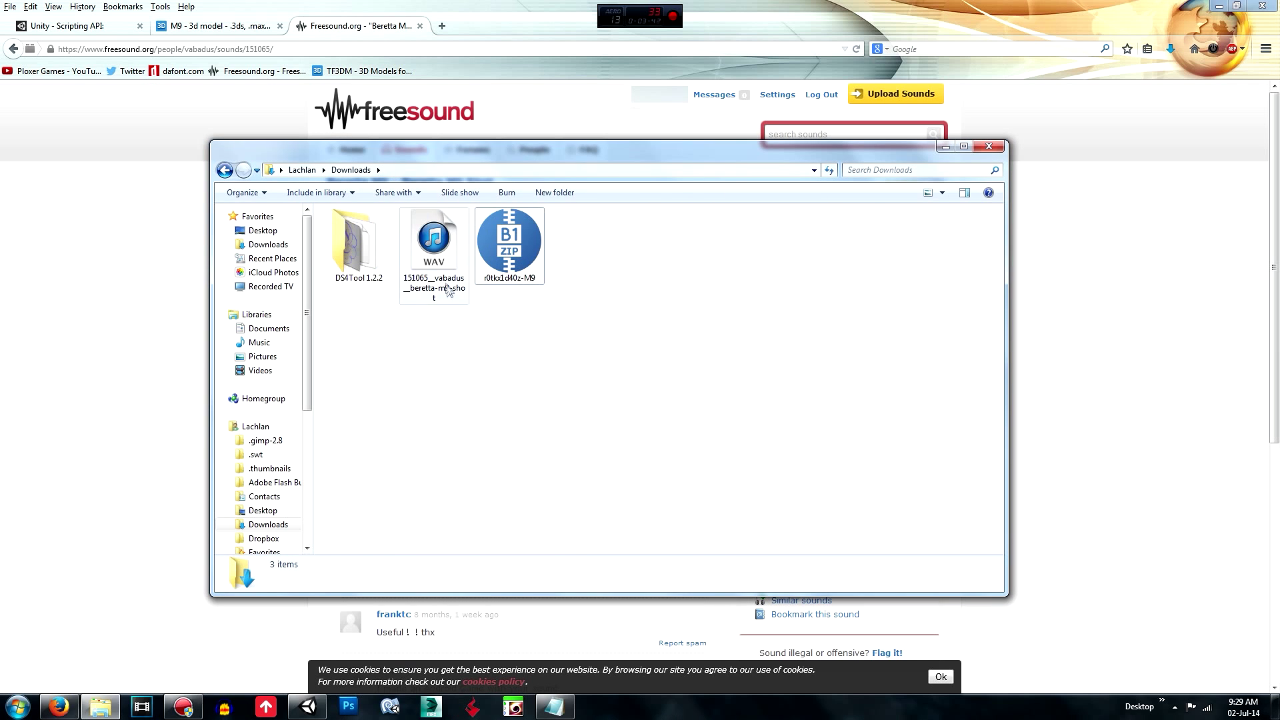
pyautogui.click(433, 247)
pyautogui.moveTo(586, 418); pyautogui.dragTo(457, 269)
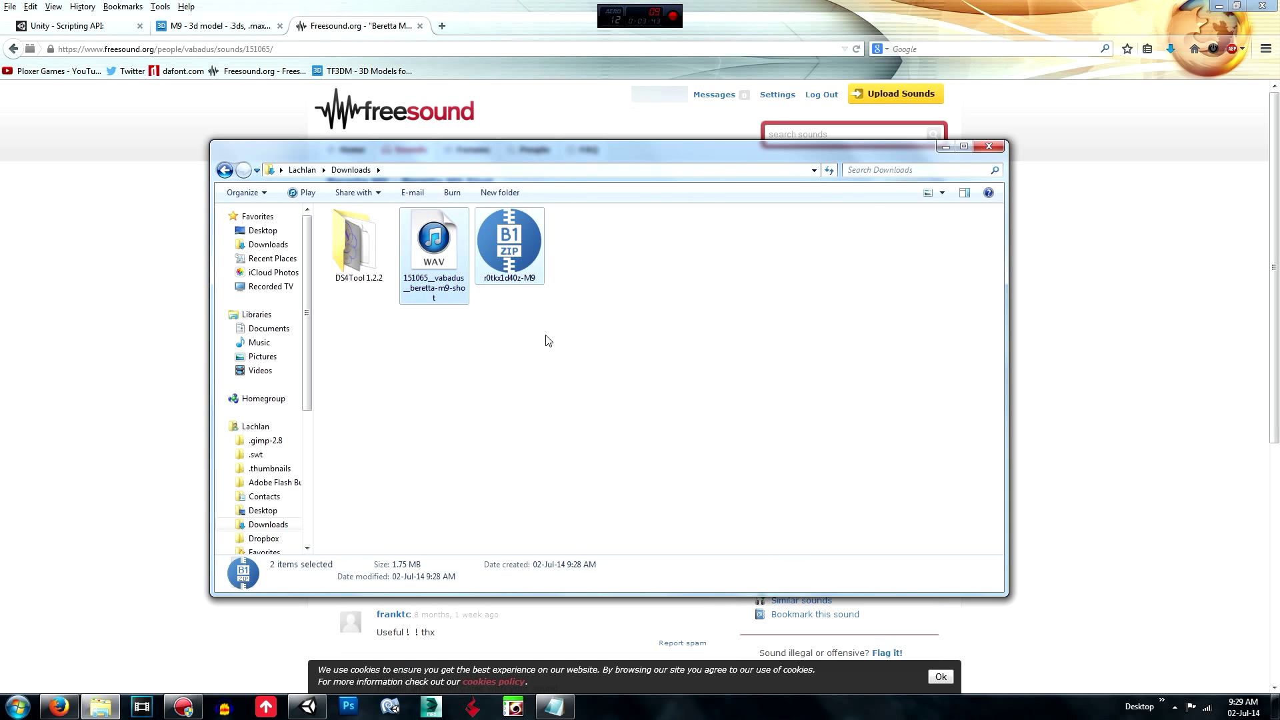
pyautogui.moveTo(688, 382); pyautogui.dragTo(430, 235)
pyautogui.click(502, 223)
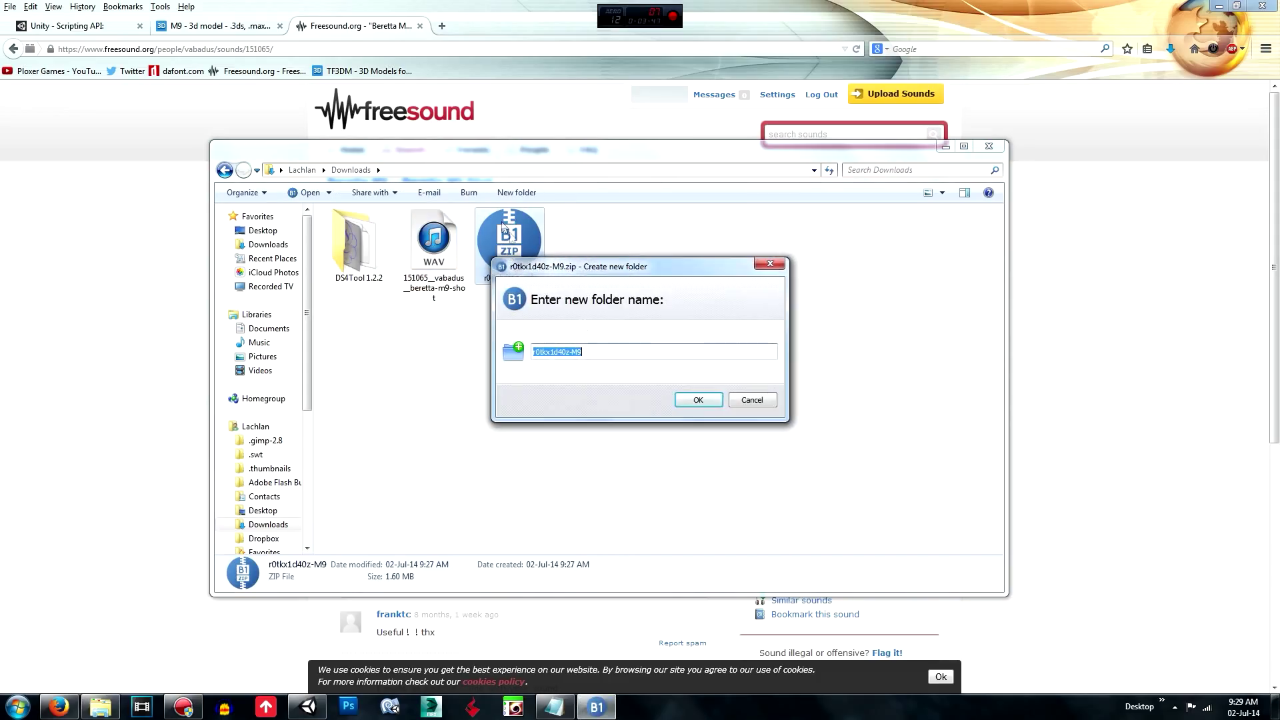
# - Extract the M9 ZIP into a new folder, delete the ZIP, and check the folder's contents
pyautogui.click(703, 399)
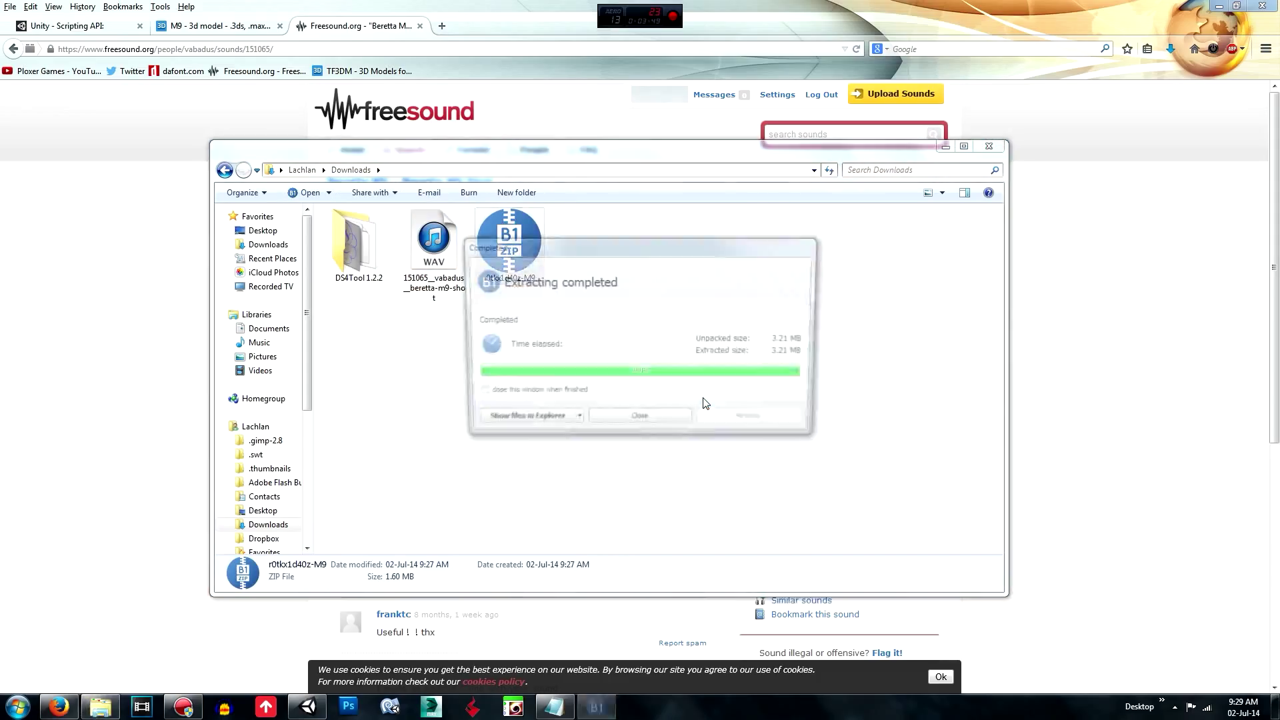
pyautogui.click(618, 427)
pyautogui.click(584, 390)
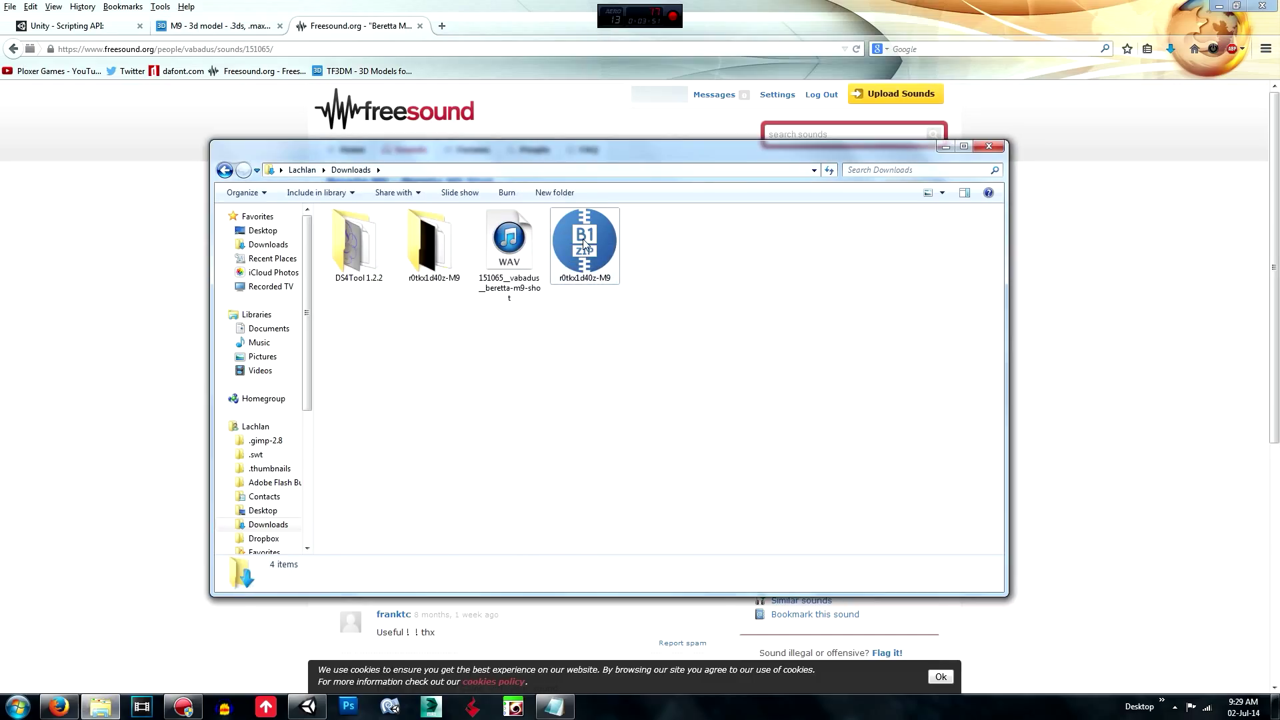
pyautogui.click(583, 238)
pyautogui.press('Delete')
pyautogui.press('Return')
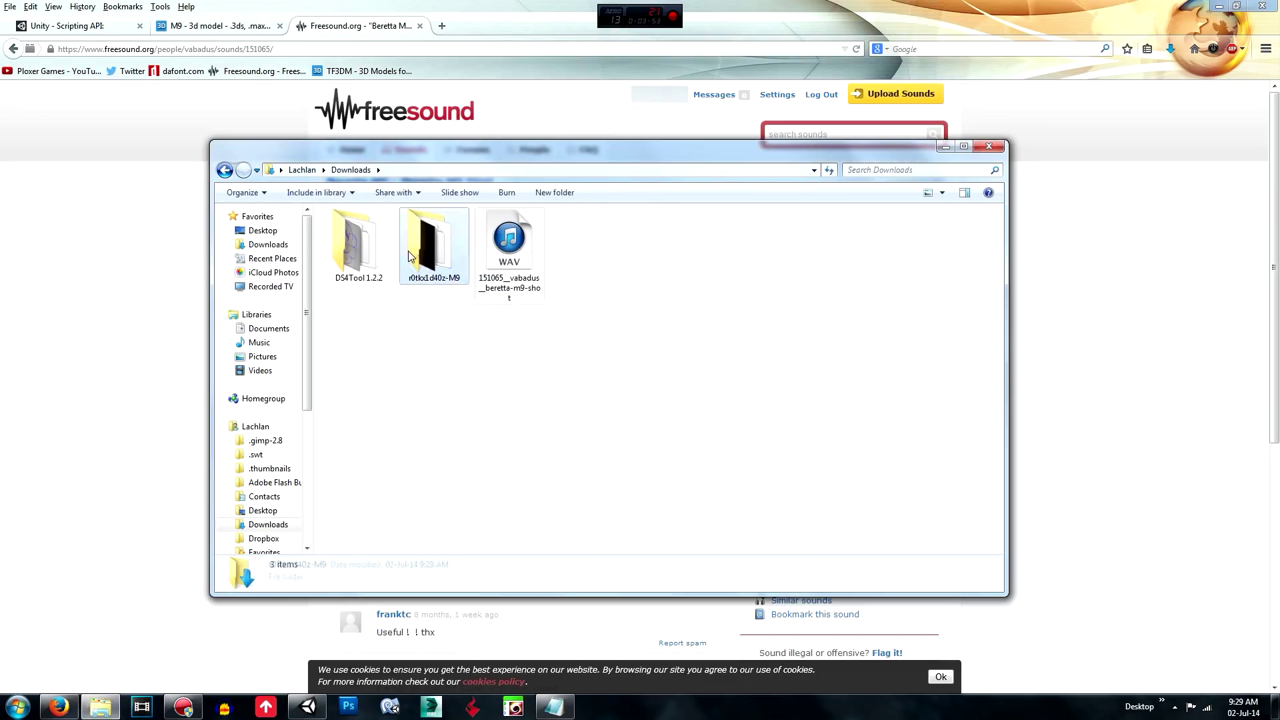
pyautogui.doubleClick(409, 251)
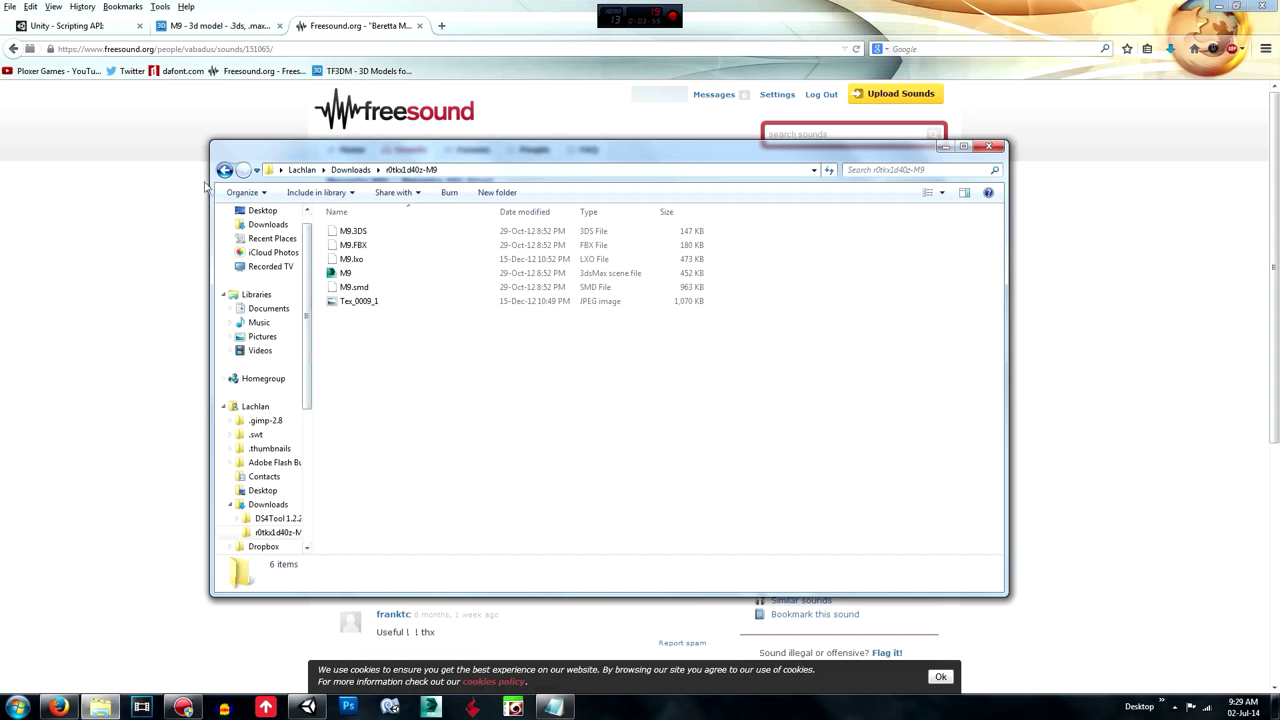
pyautogui.click(224, 170)
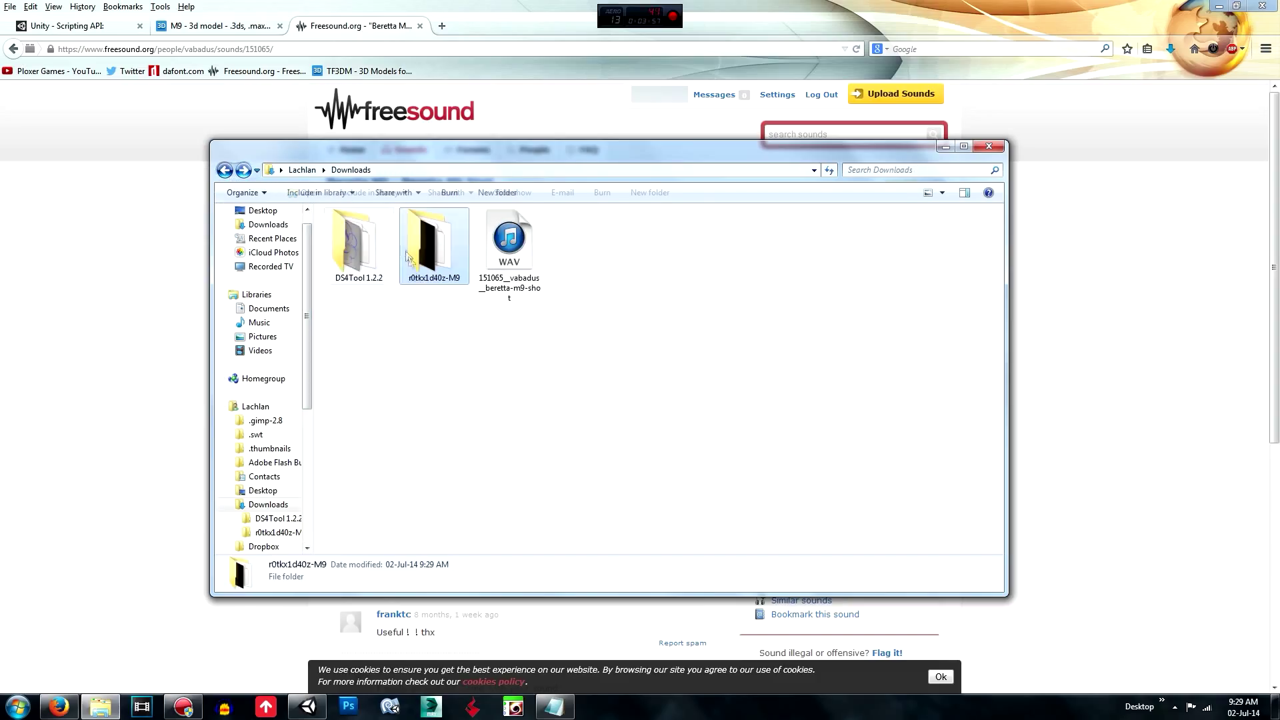
# - Rename the extracted folder to M9 and the Beretta WAV to m9shoot
pyautogui.click(436, 277)
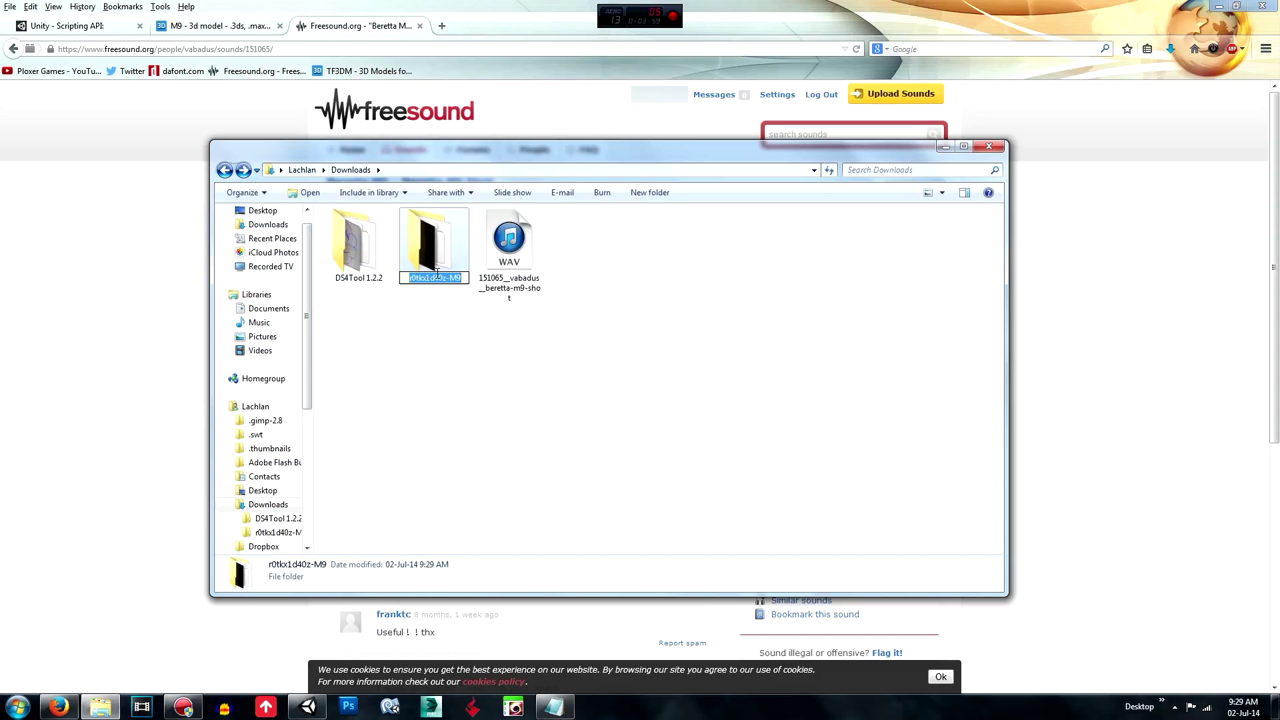
pyautogui.write('M9')
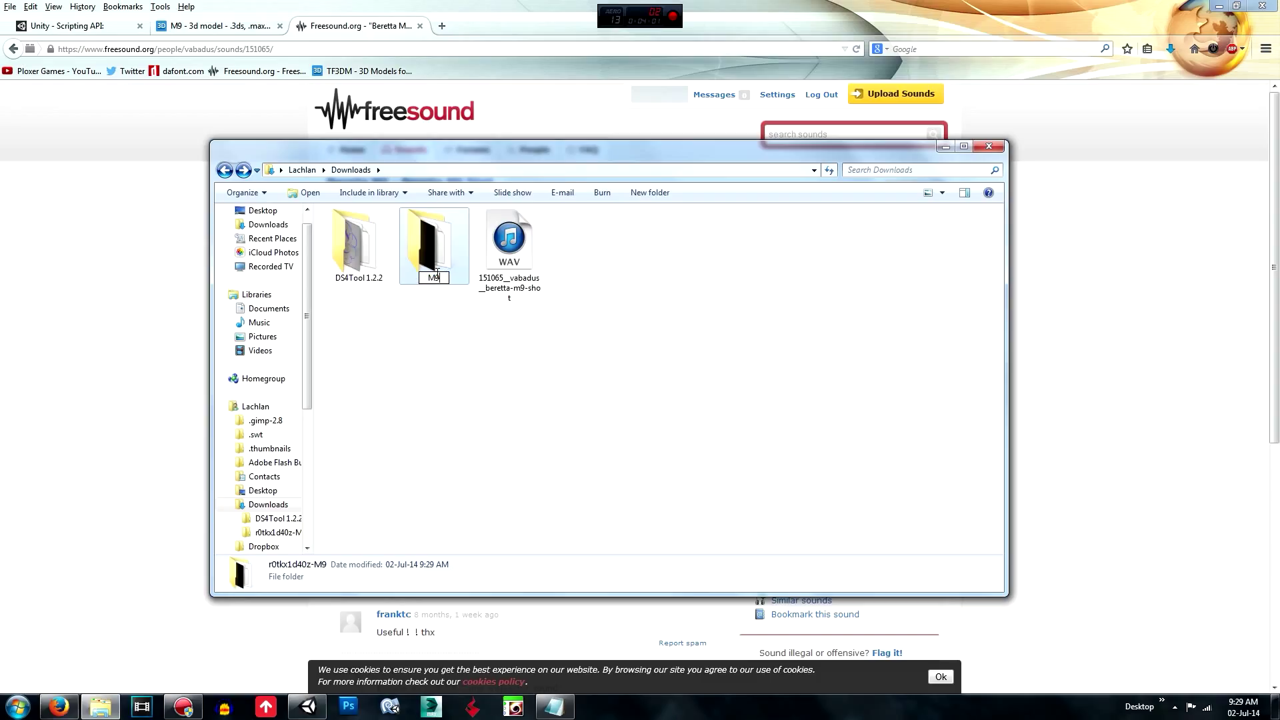
pyautogui.press('Return')
pyautogui.click(489, 345)
pyautogui.click(532, 292)
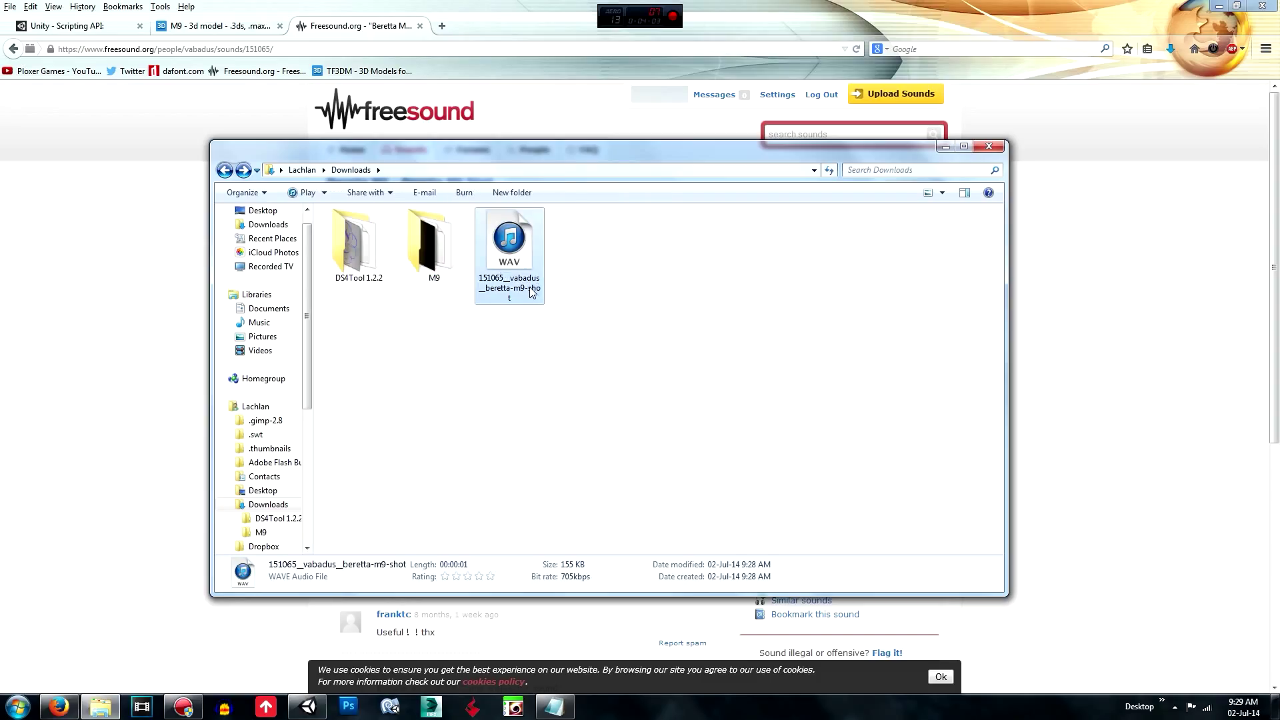
pyautogui.click(532, 291)
pyautogui.write('m')
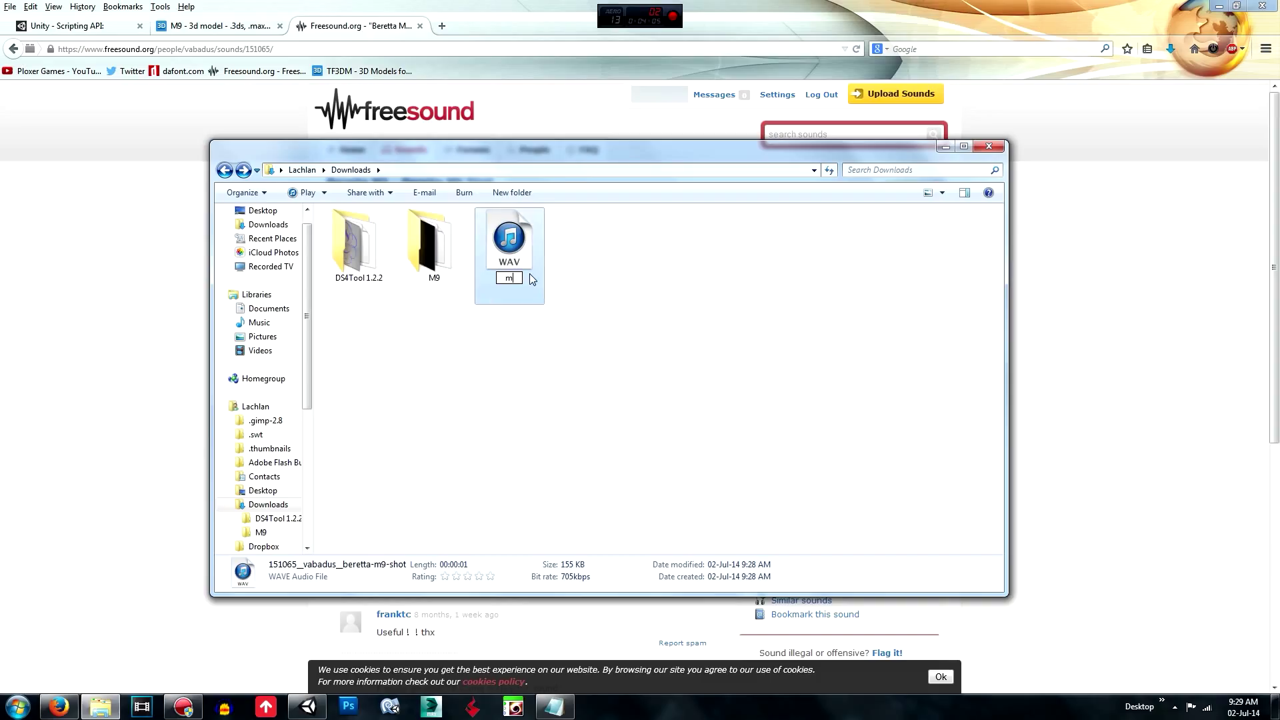
pyautogui.write('9shoot')
pyautogui.press('Return')
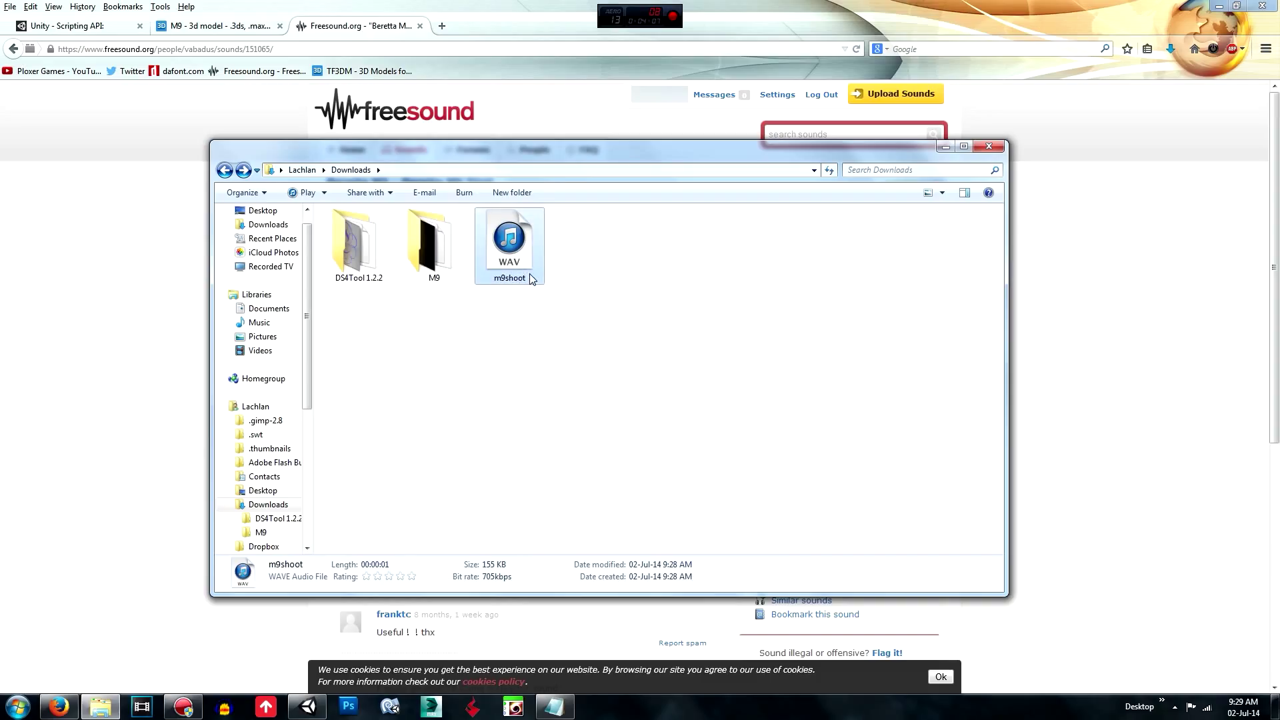
pyautogui.click(511, 314)
# - Select M9 and m9shoot, then browse to Documents > Unity Projects User > Youtube > Zombie FPS > Assets
pyautogui.click(510, 266)
pyautogui.keyDown('ctrl'); pyautogui.click(434, 247); pyautogui.keyUp('ctrl')
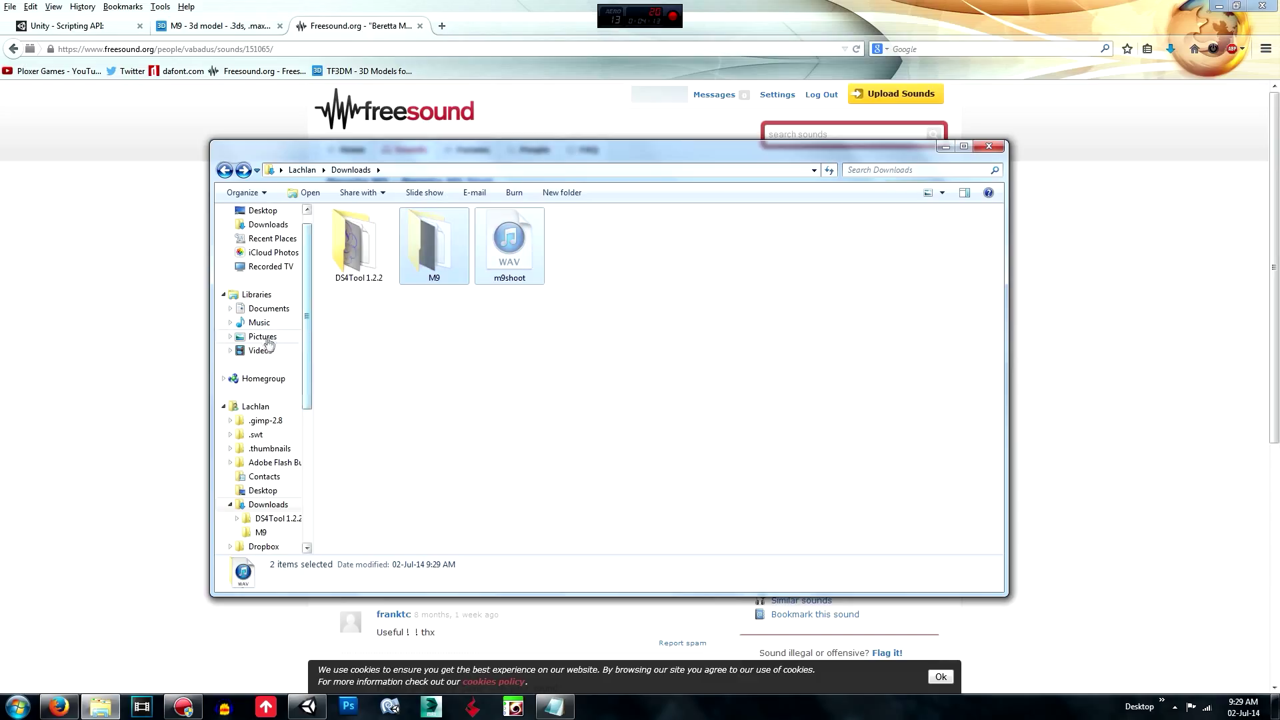
pyautogui.click(273, 309)
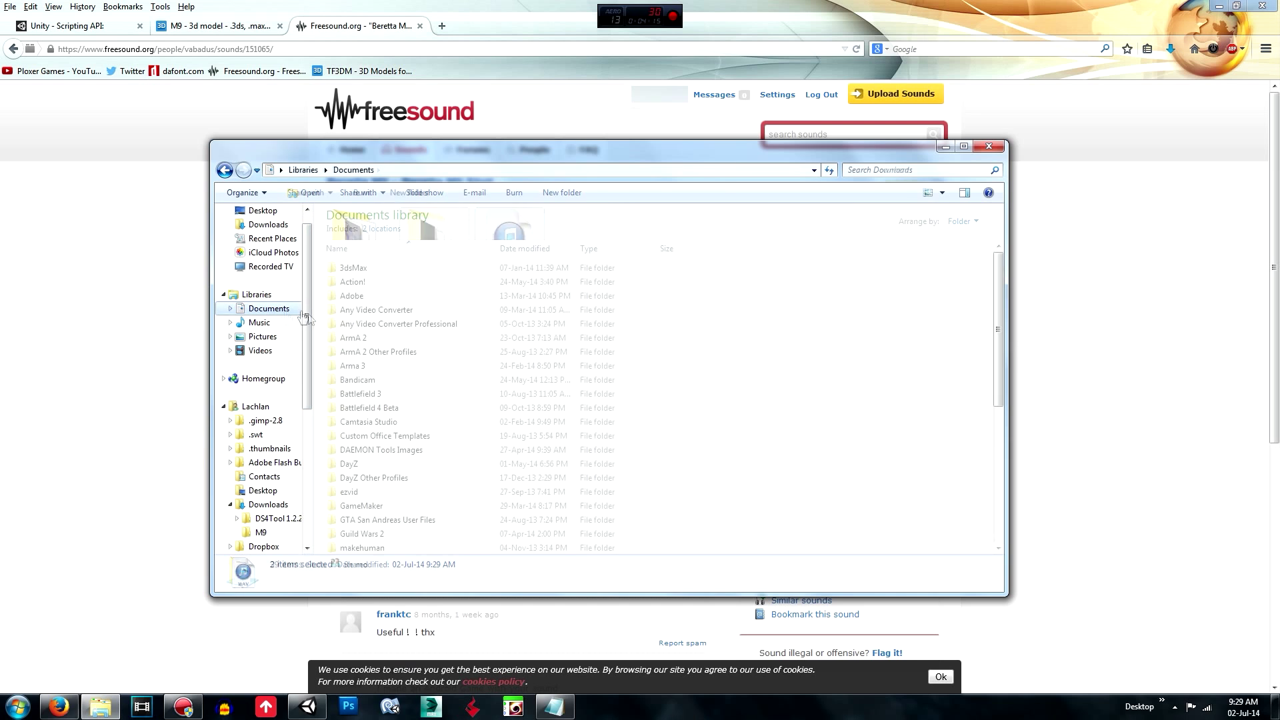
pyautogui.moveTo(998, 327); pyautogui.dragTo(1002, 512)
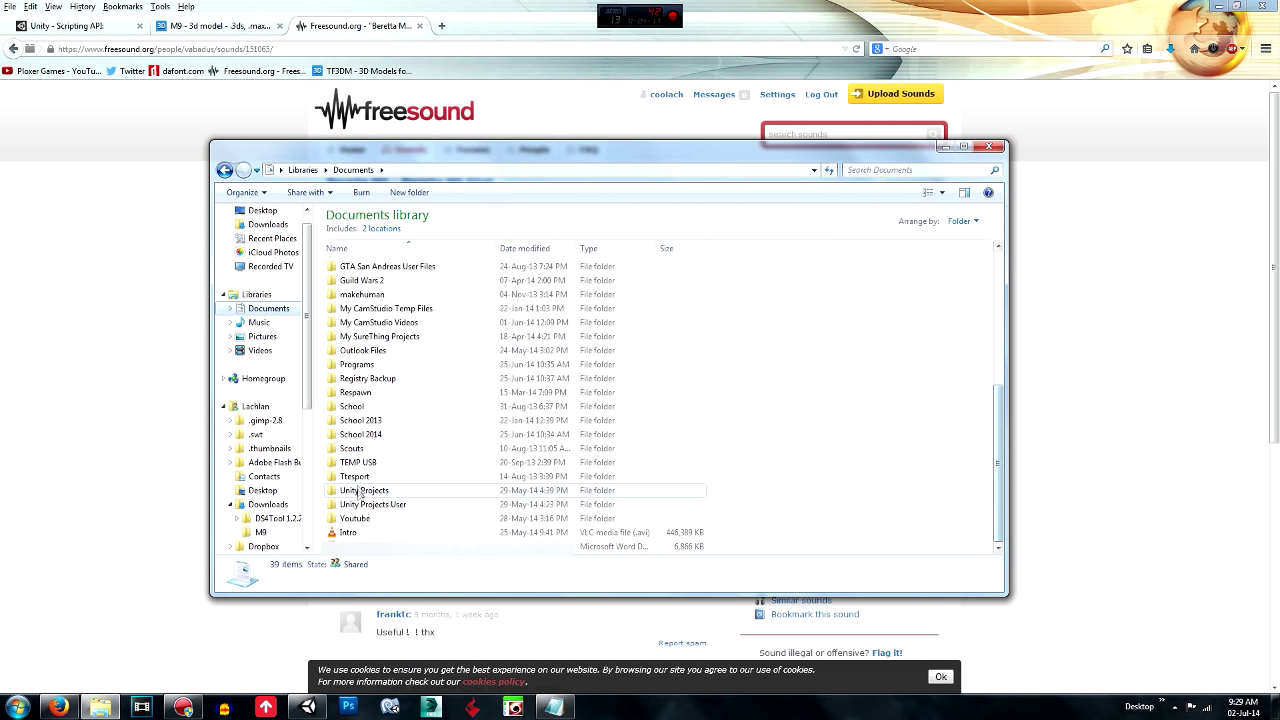
pyautogui.doubleClick(421, 492)
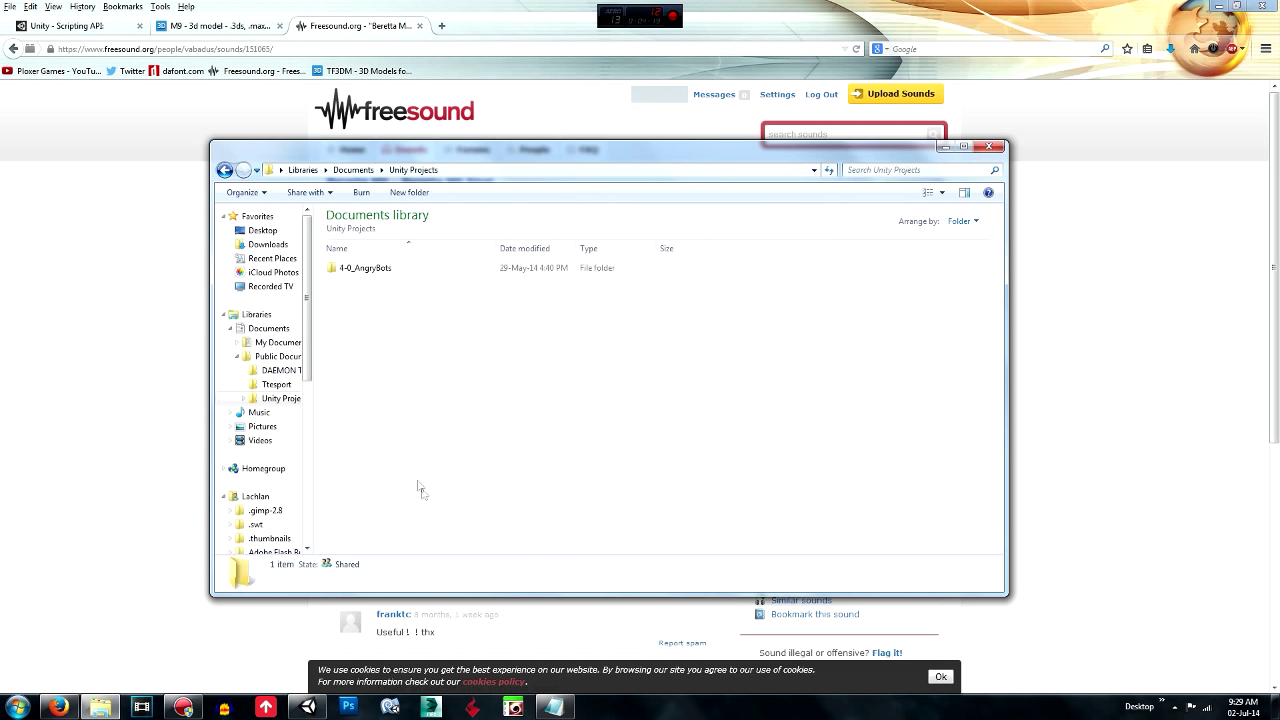
pyautogui.click(225, 170)
pyautogui.scroll(-1, 426, 507)
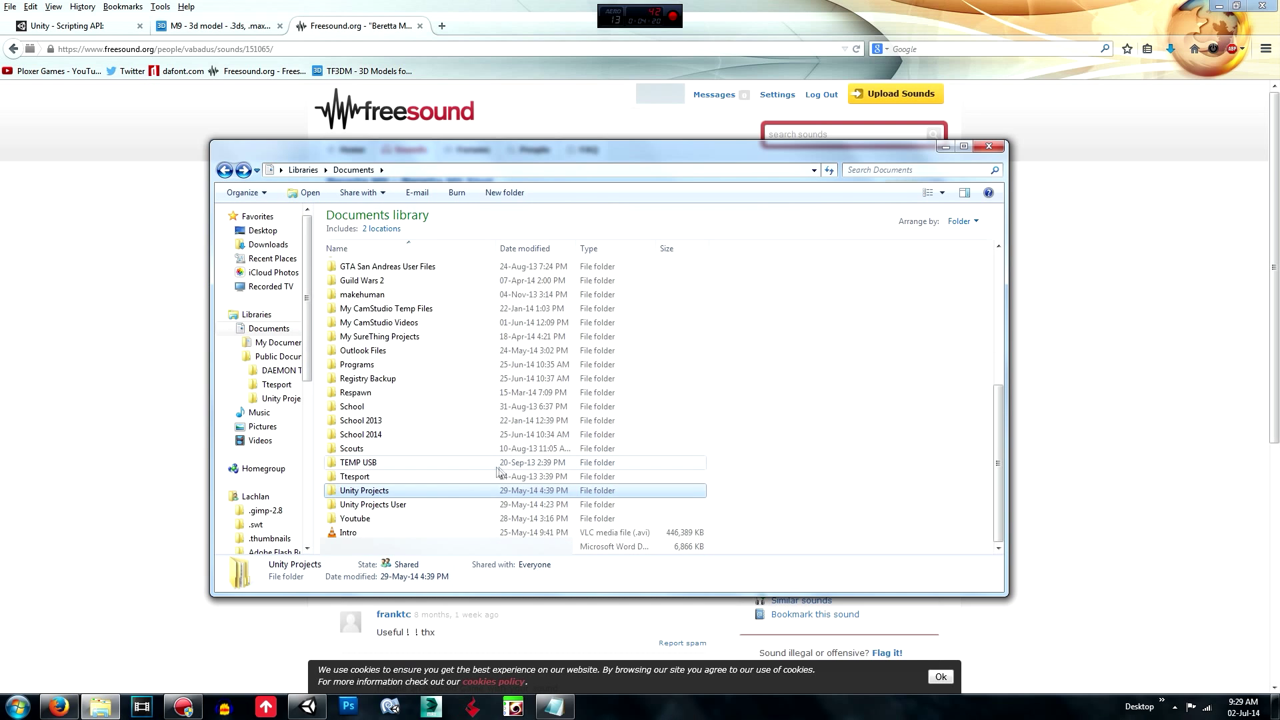
pyautogui.doubleClick(429, 508)
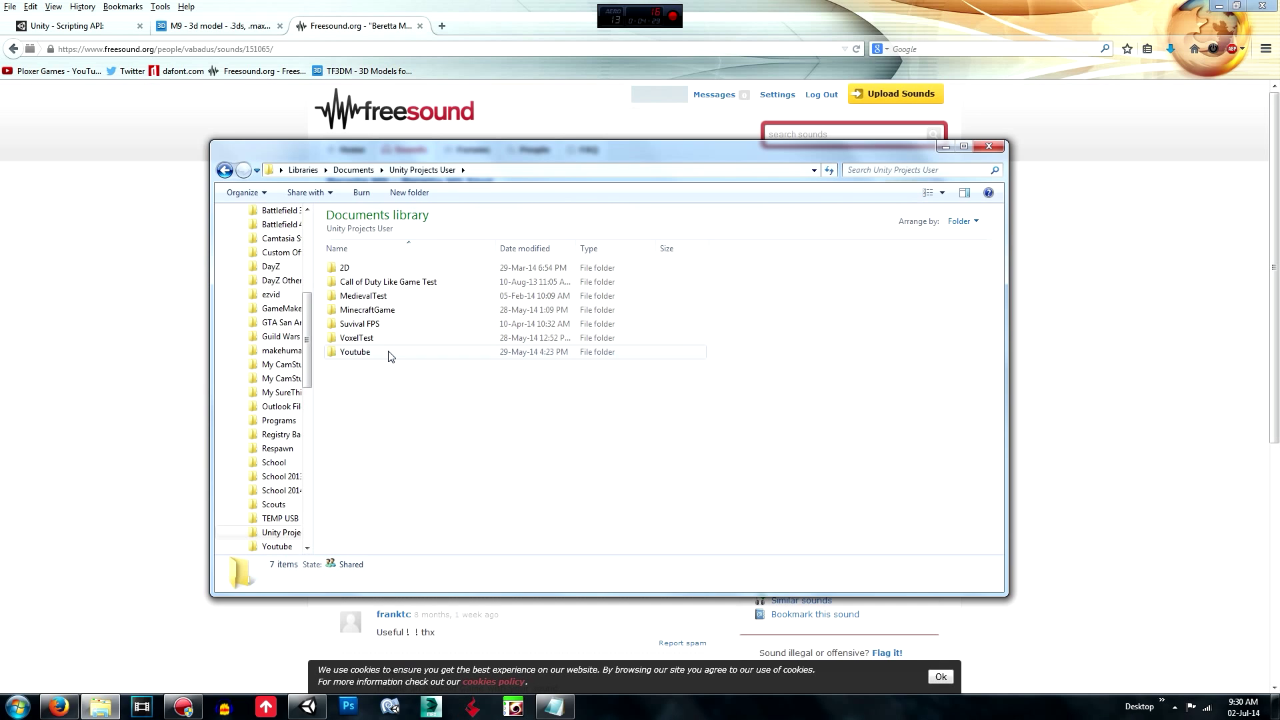
pyautogui.doubleClick(358, 351)
pyautogui.doubleClick(394, 268)
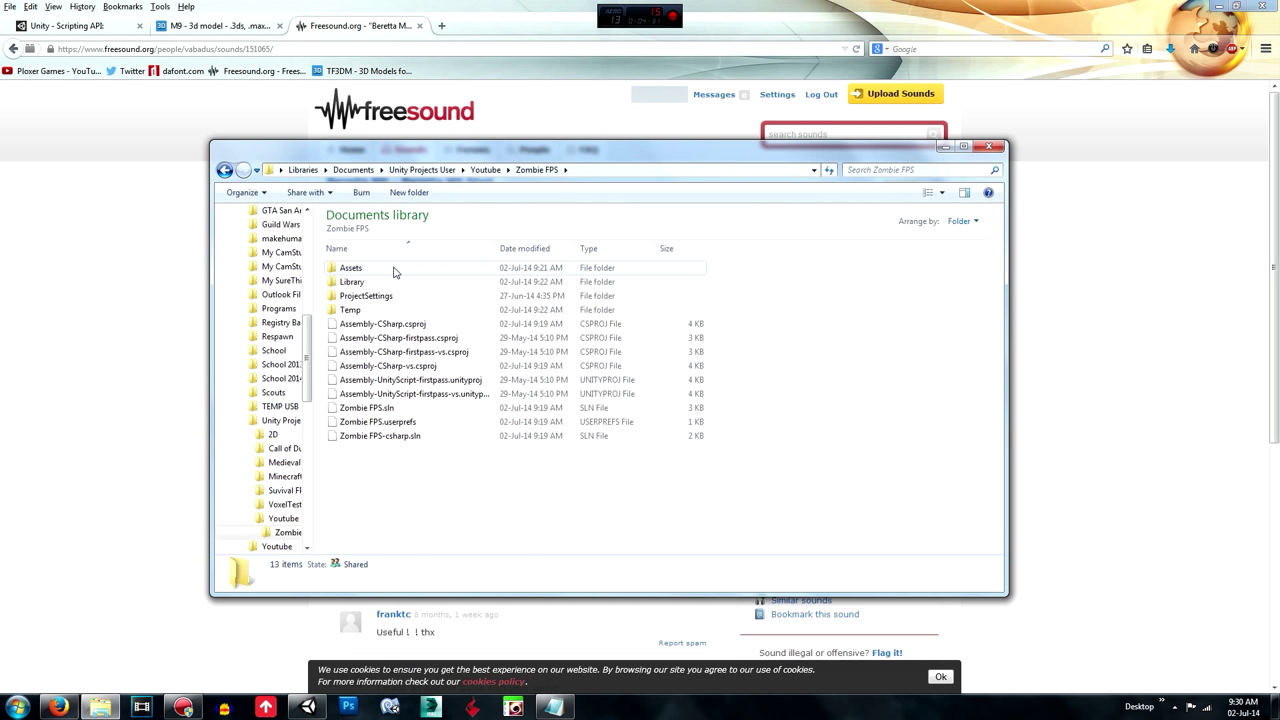
pyautogui.doubleClick(393, 270)
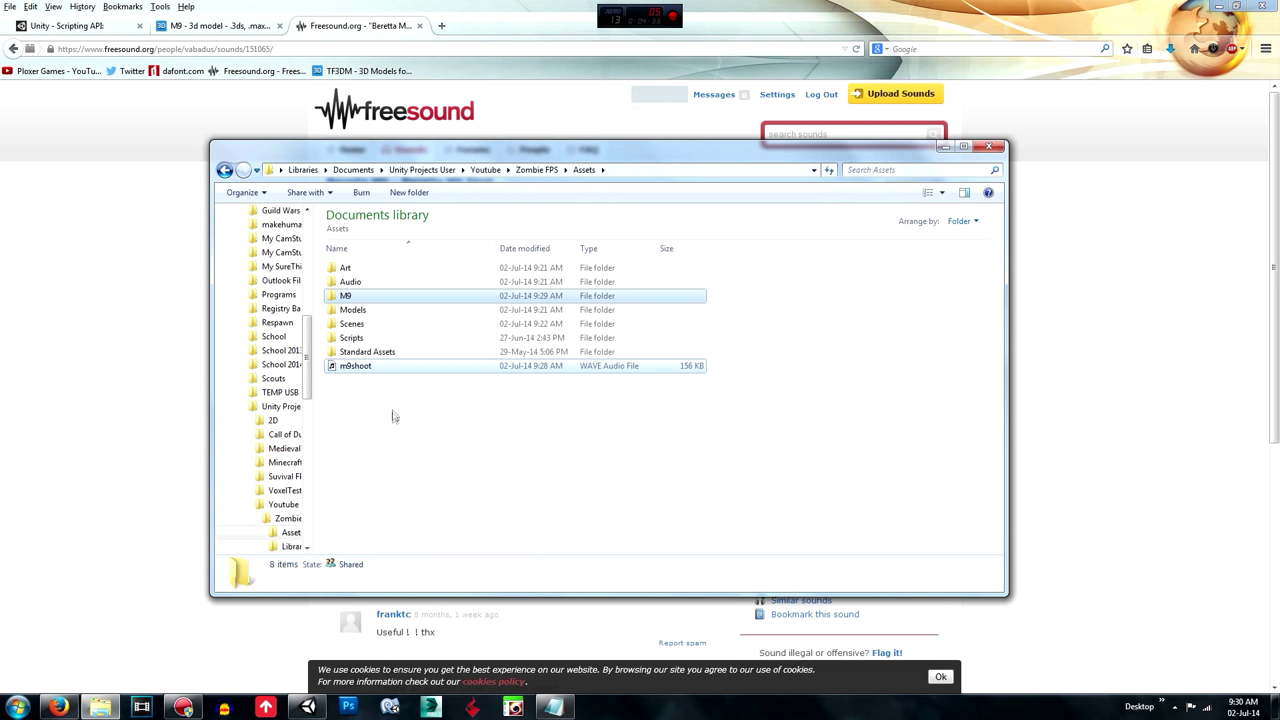
# - Move the M9 folder into Models, pick the m9shoot sound, and minimise Explorer
pyautogui.click(399, 298)
pyautogui.moveTo(400, 297)
pyautogui.mouseDown()
pyautogui.moveTo(398, 313)
pyautogui.moveTo(374, 311)
pyautogui.moveTo(364, 357)
pyautogui.moveTo(401, 282)
pyautogui.mouseUp()
pyautogui.click(369, 351)
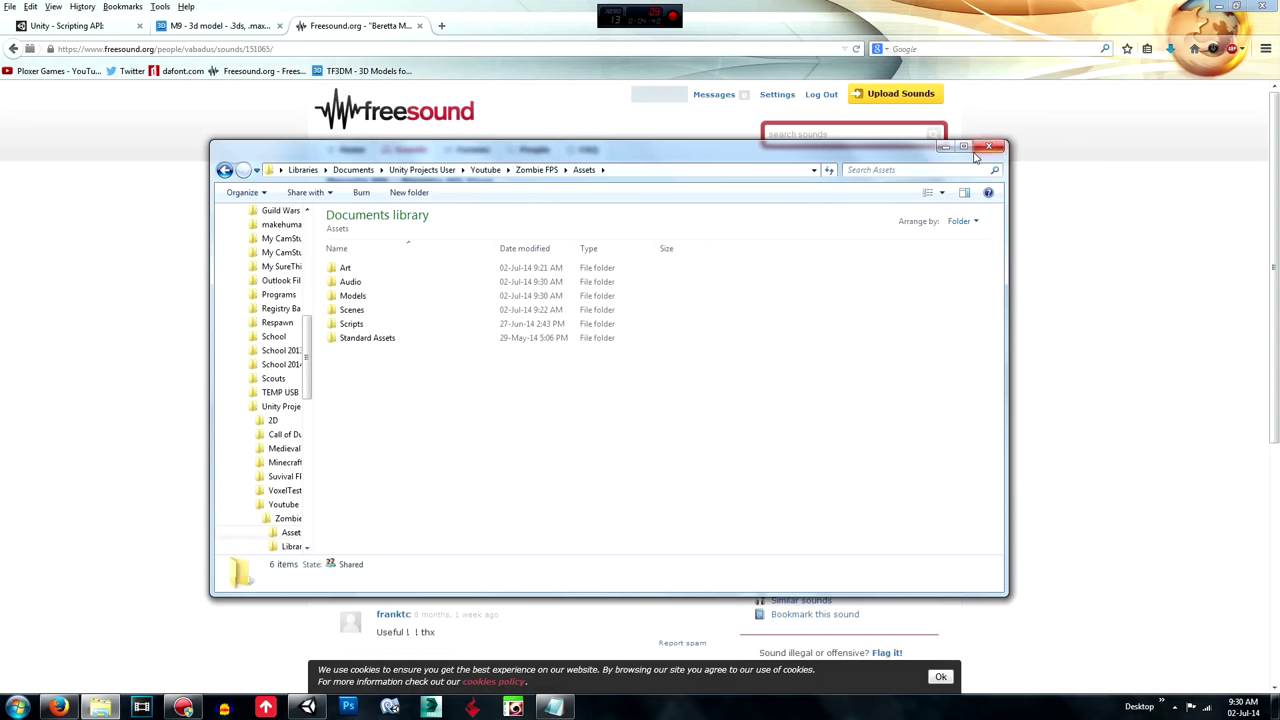
pyautogui.click(936, 146)
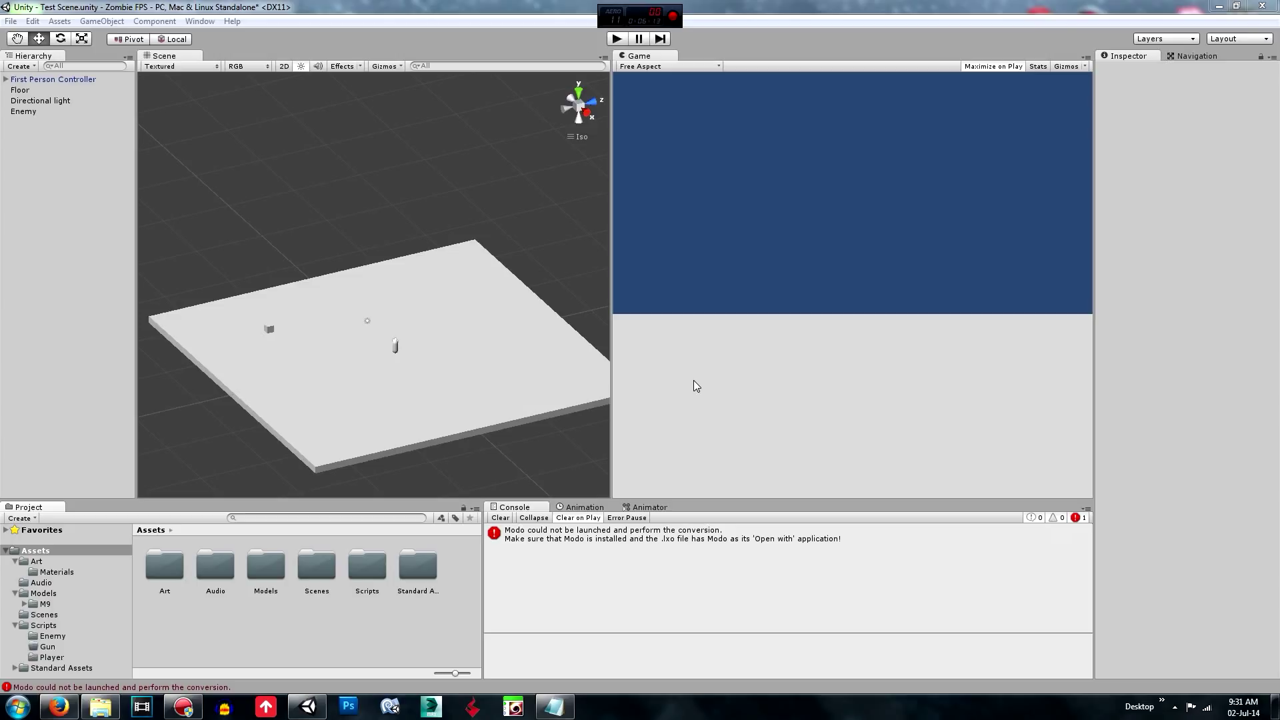
# - Clear the Modo conversion errors from Unity's Console
pyautogui.click(500, 518)
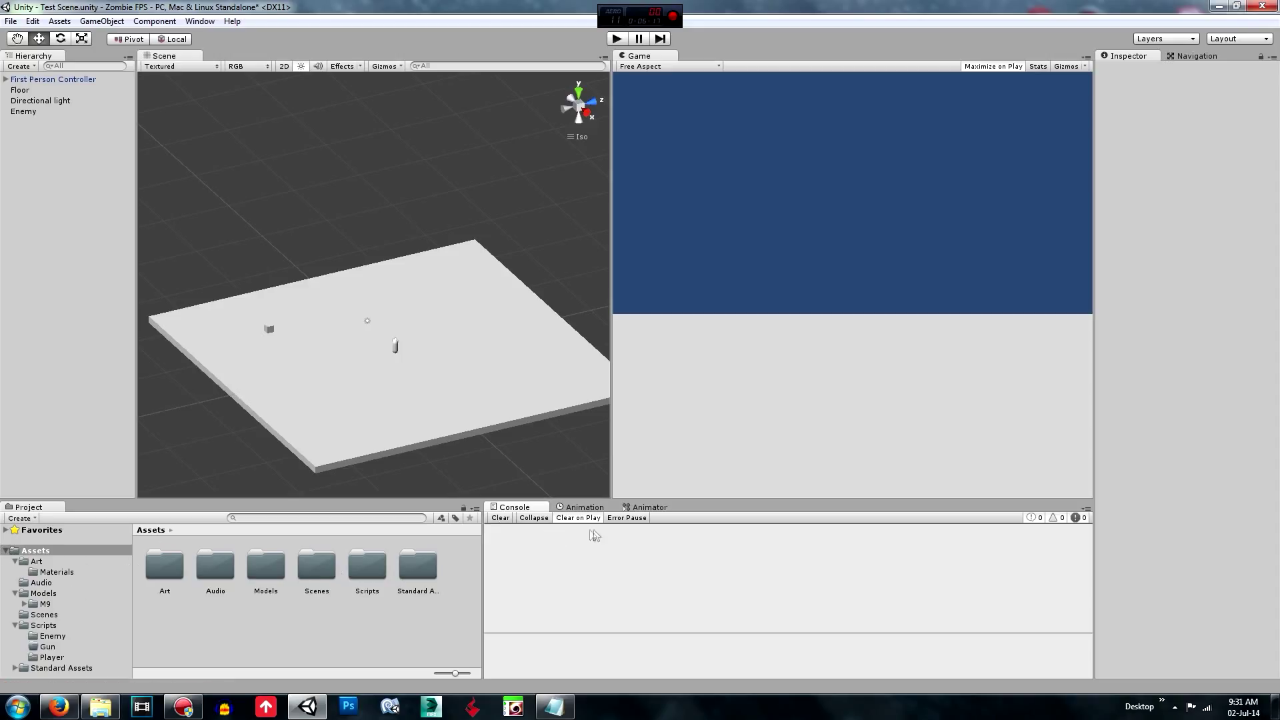
# - Open Models > M9 and preview each imported M9 pistol model
pyautogui.doubleClick(267, 567)
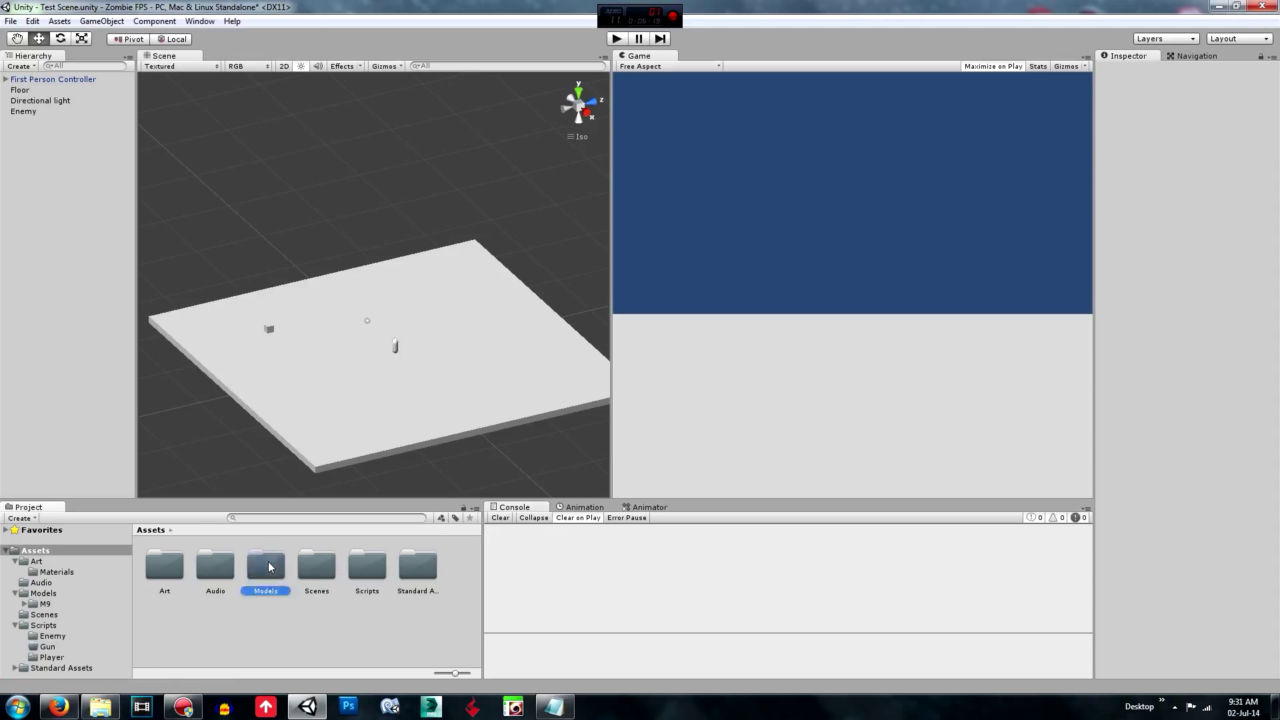
pyautogui.doubleClick(166, 566)
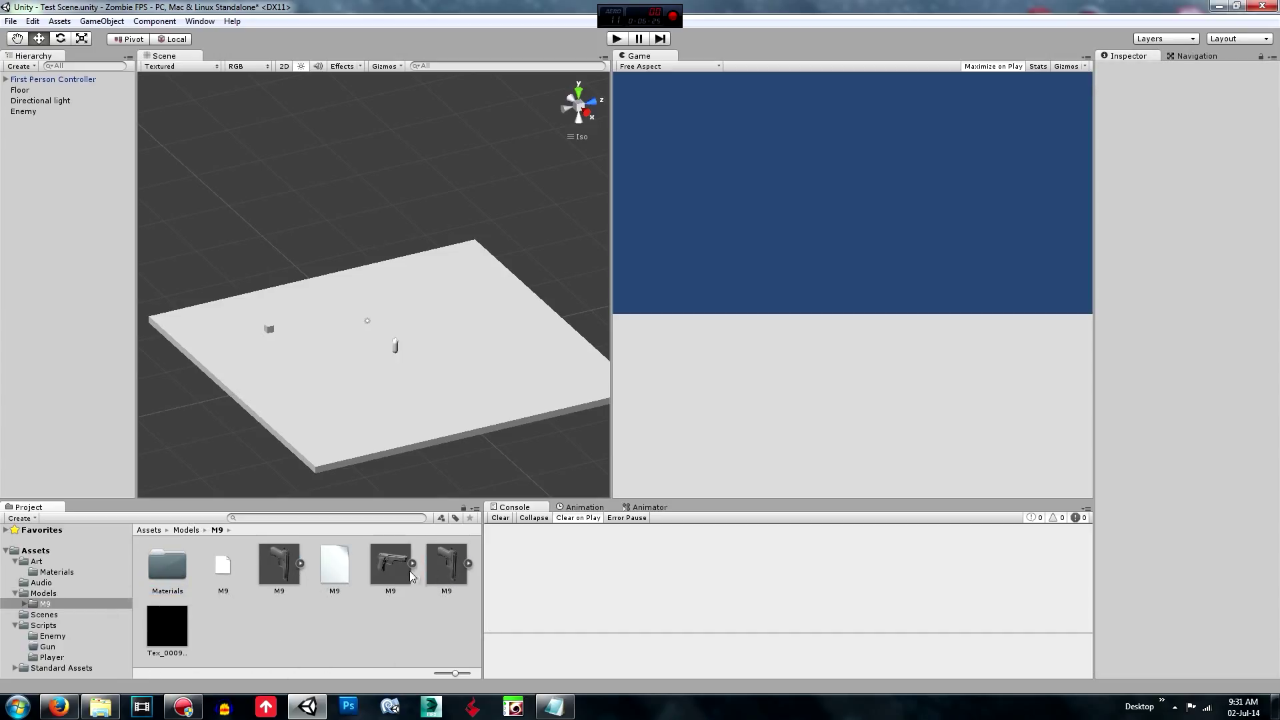
pyautogui.click(390, 565)
pyautogui.click(457, 569)
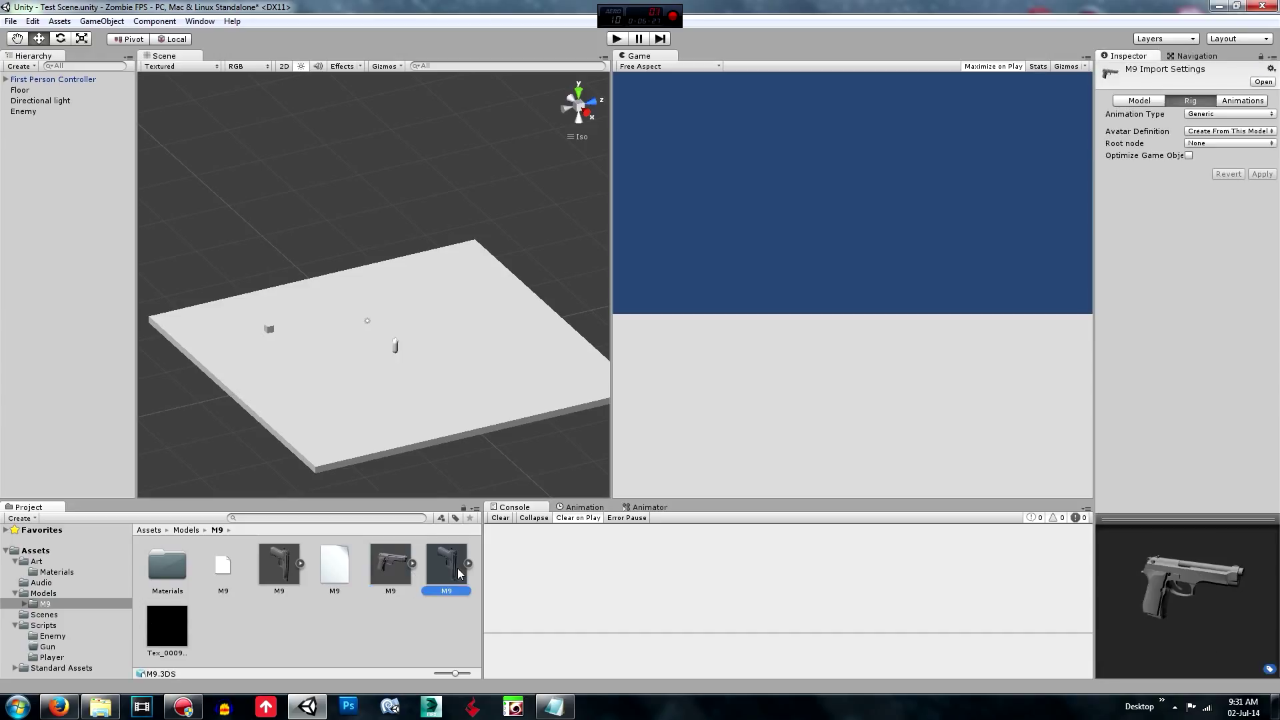
pyautogui.click(396, 574)
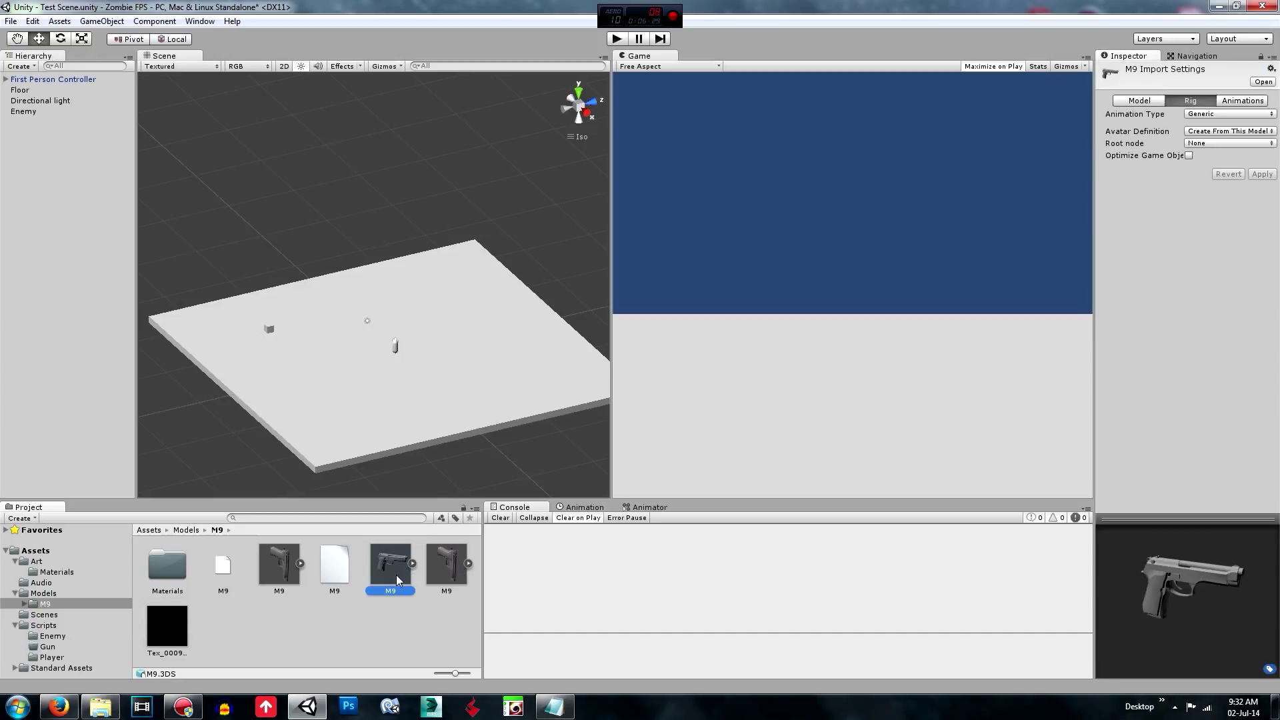
pyautogui.click(300, 564)
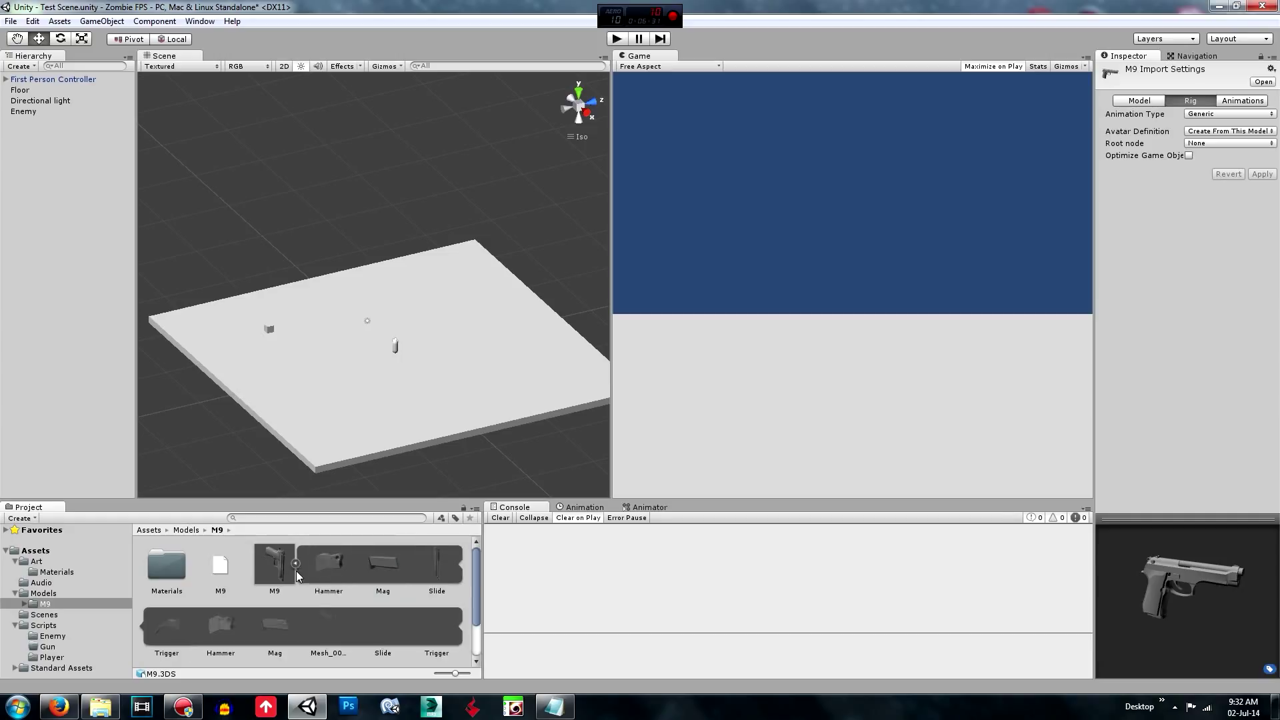
# - Select the M9.lxo file and delete it
pyautogui.click(277, 566)
pyautogui.click(295, 563)
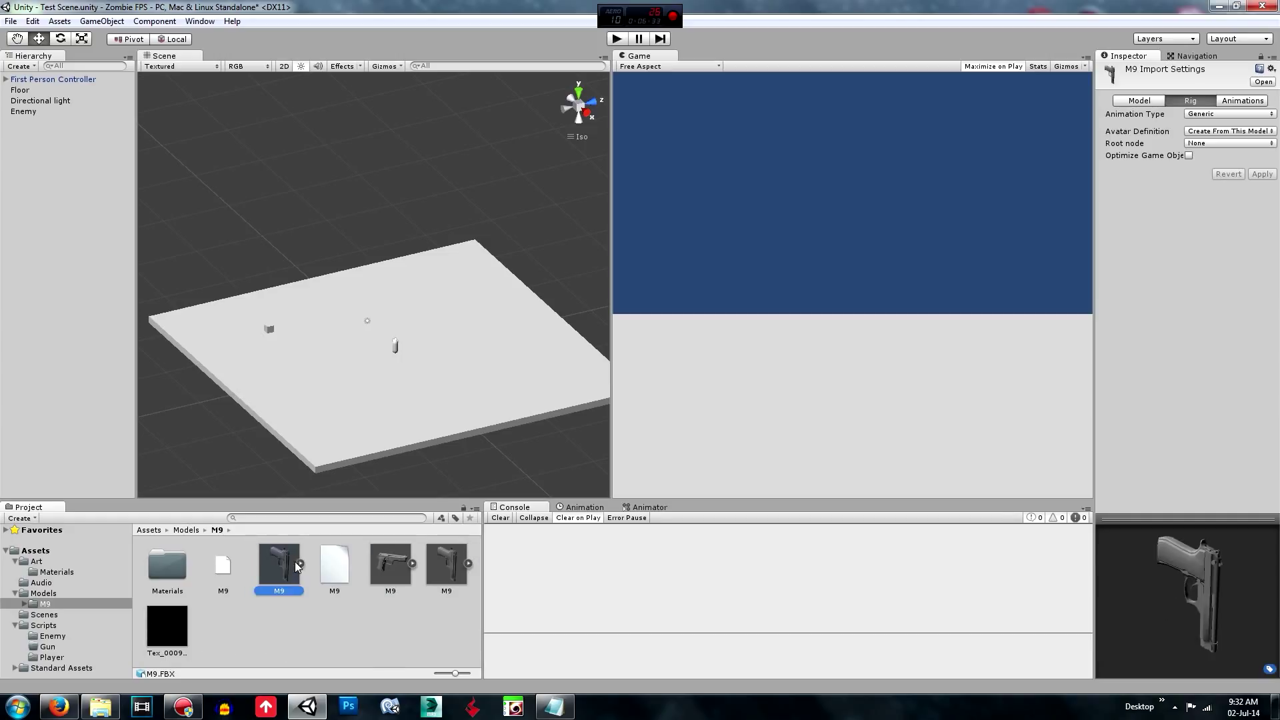
pyautogui.click(345, 593)
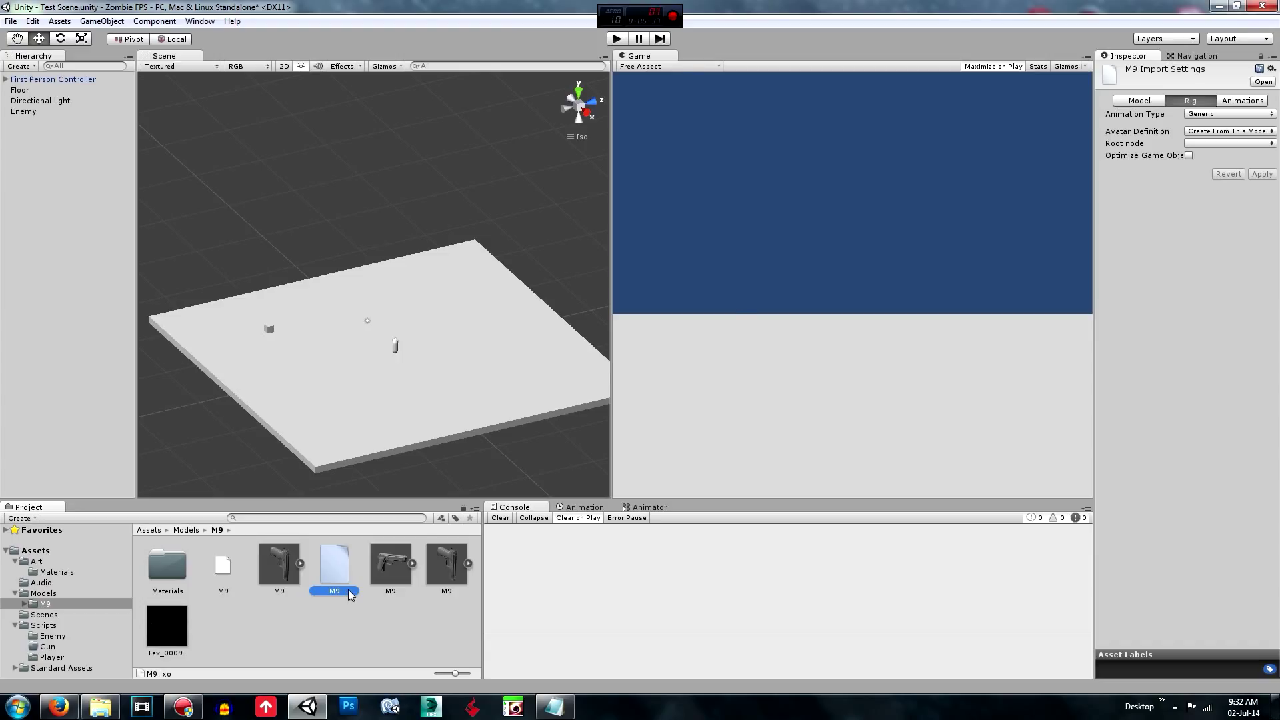
pyautogui.press('Delete')
# - Confirm the M9.lxo deletion, then delete the M9.smd file
pyautogui.press('Return')
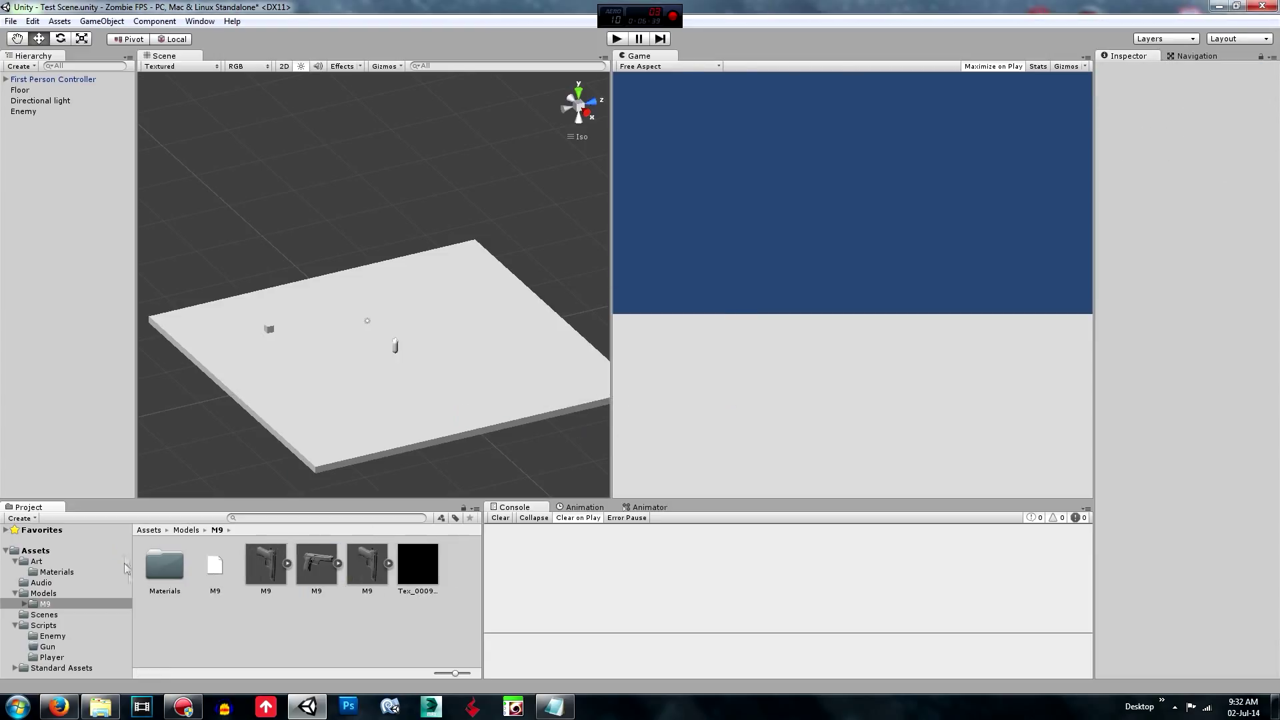
pyautogui.click(226, 575)
pyautogui.press('Delete')
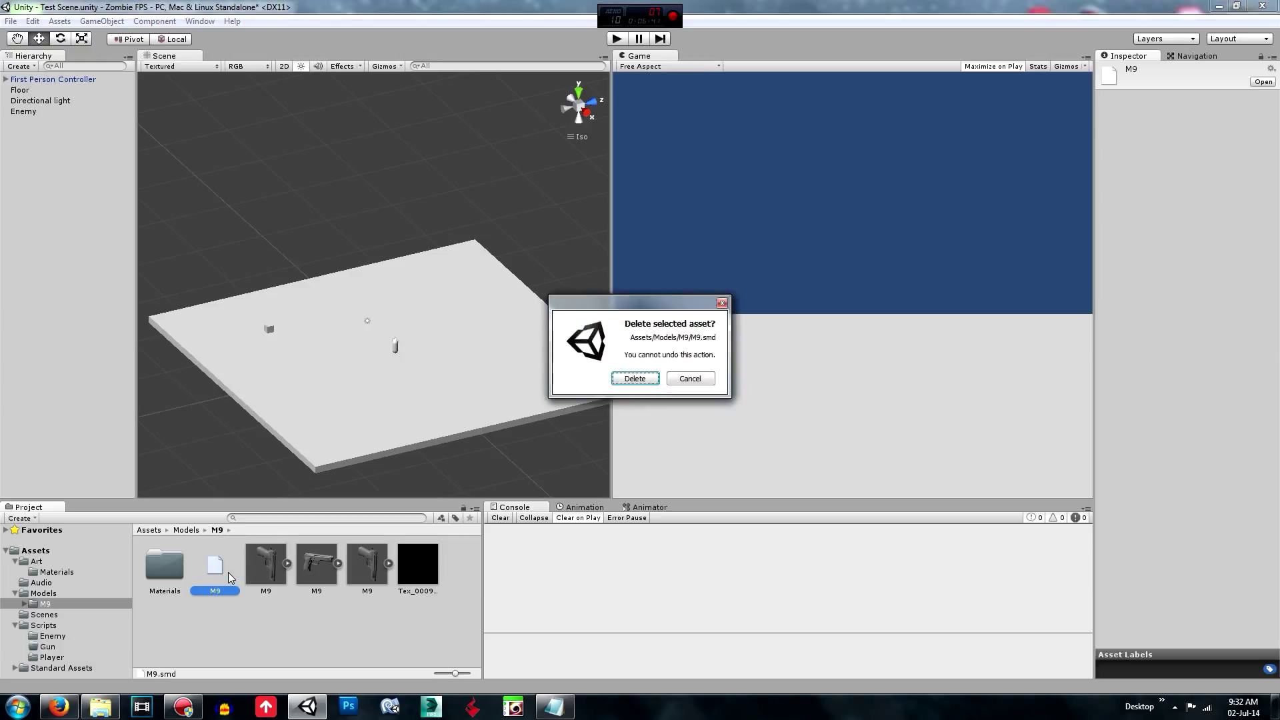
pyautogui.press('Return')
# - Compare the remaining models against M9.3DS, then delete M9.FBX and M9.max together
pyautogui.click(228, 572)
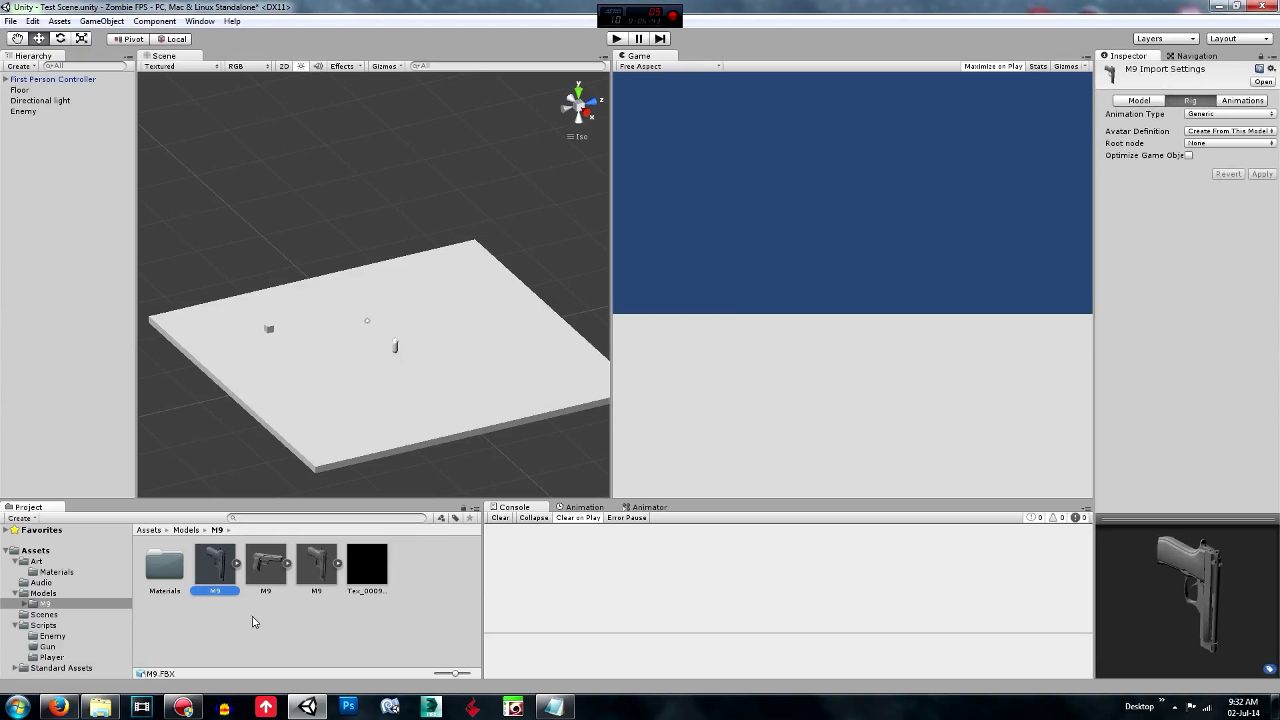
pyautogui.click(257, 571)
pyautogui.click(319, 568)
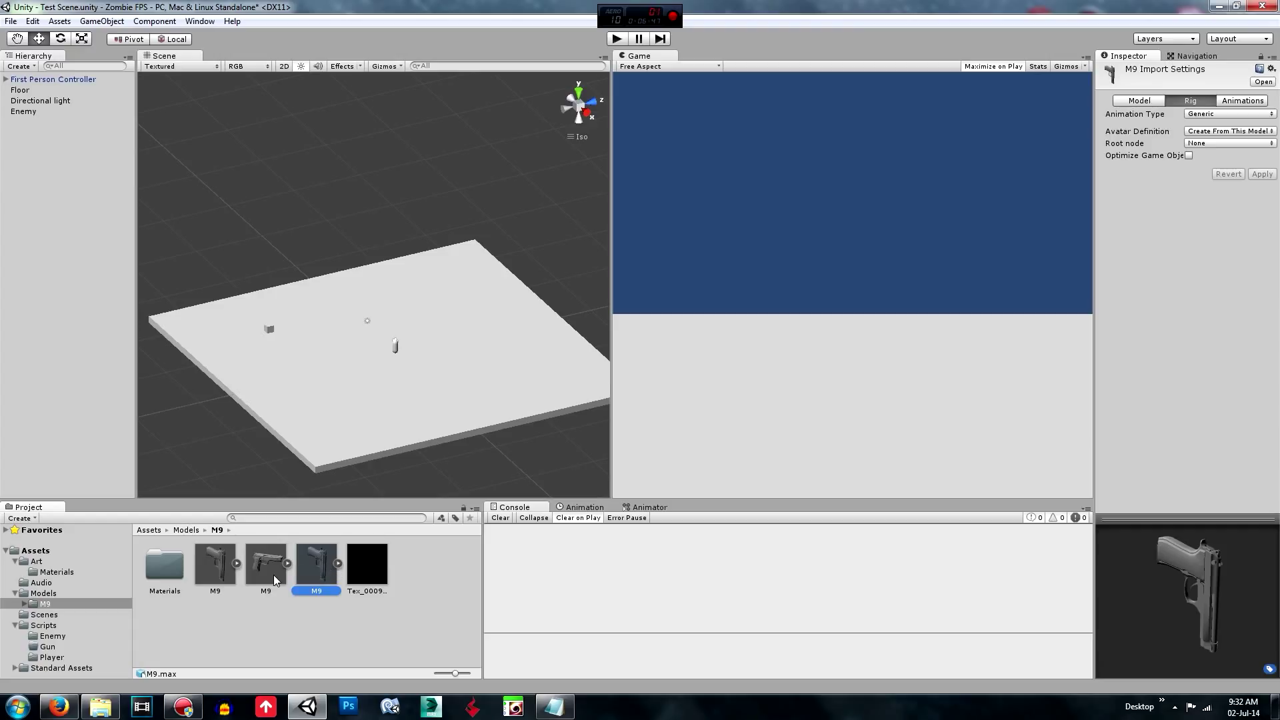
pyautogui.click(273, 575)
pyautogui.click(311, 572)
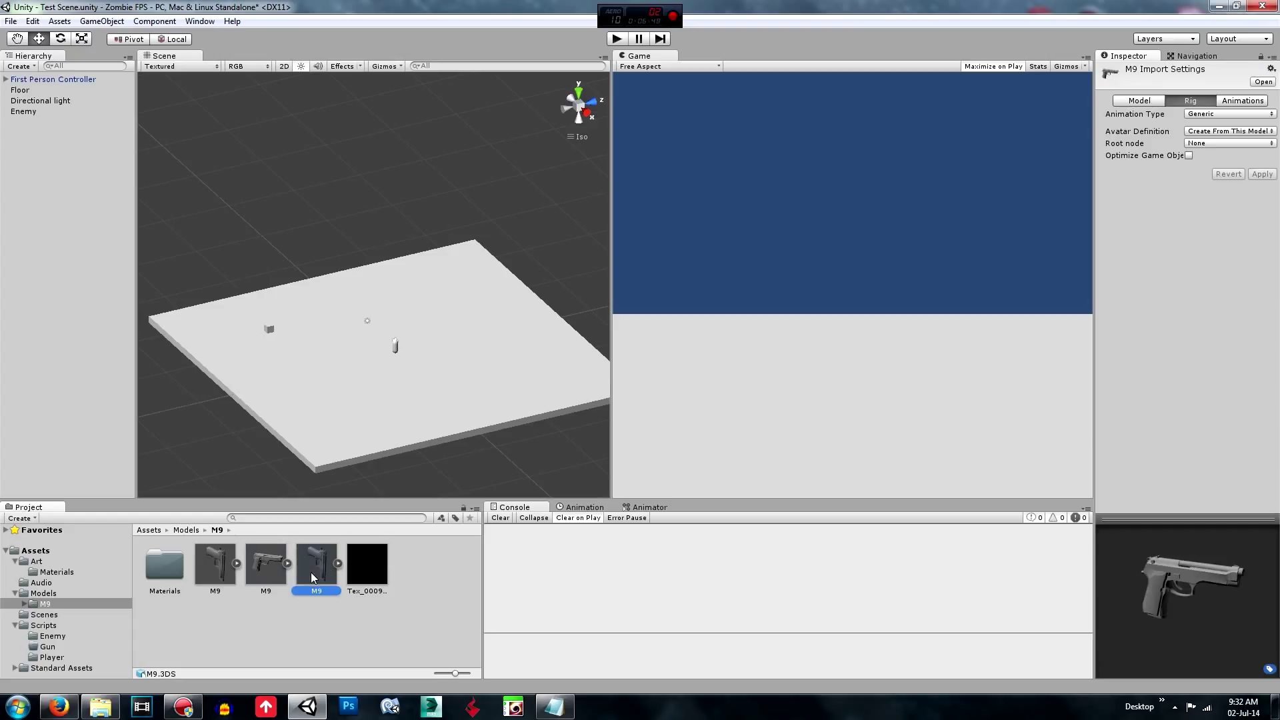
pyautogui.click(207, 573)
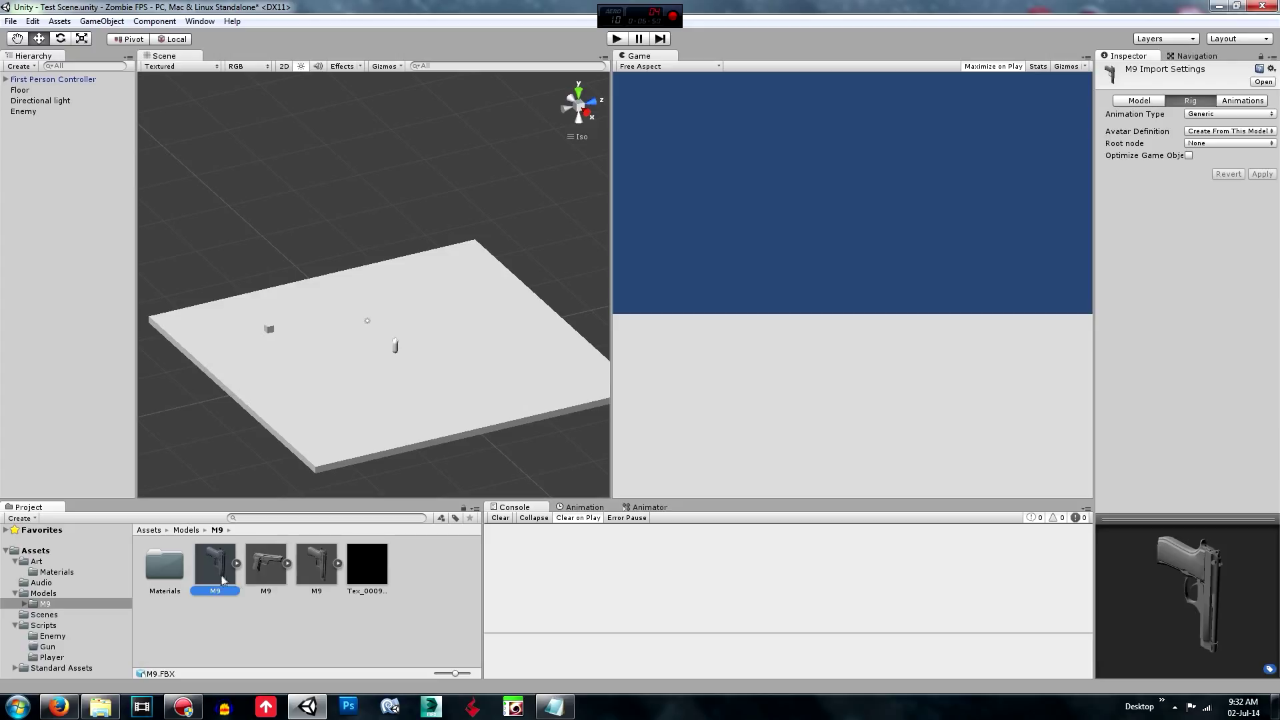
pyautogui.click(263, 574)
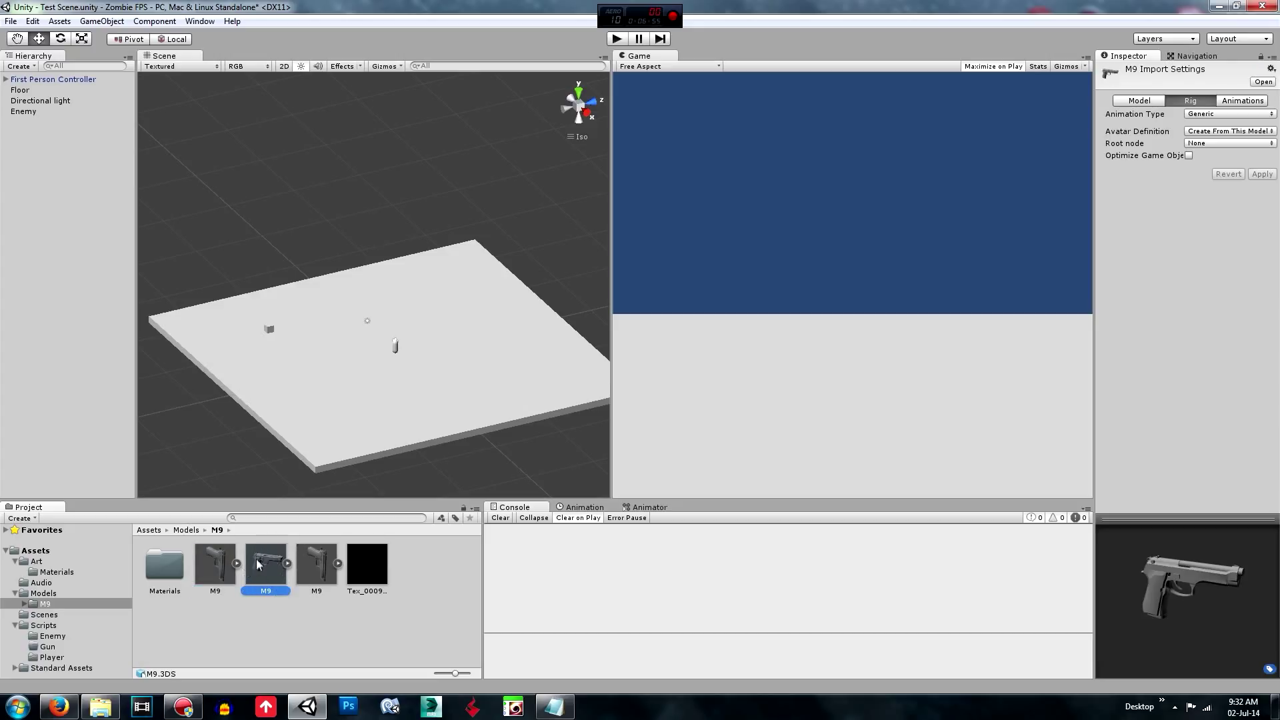
pyautogui.click(216, 573)
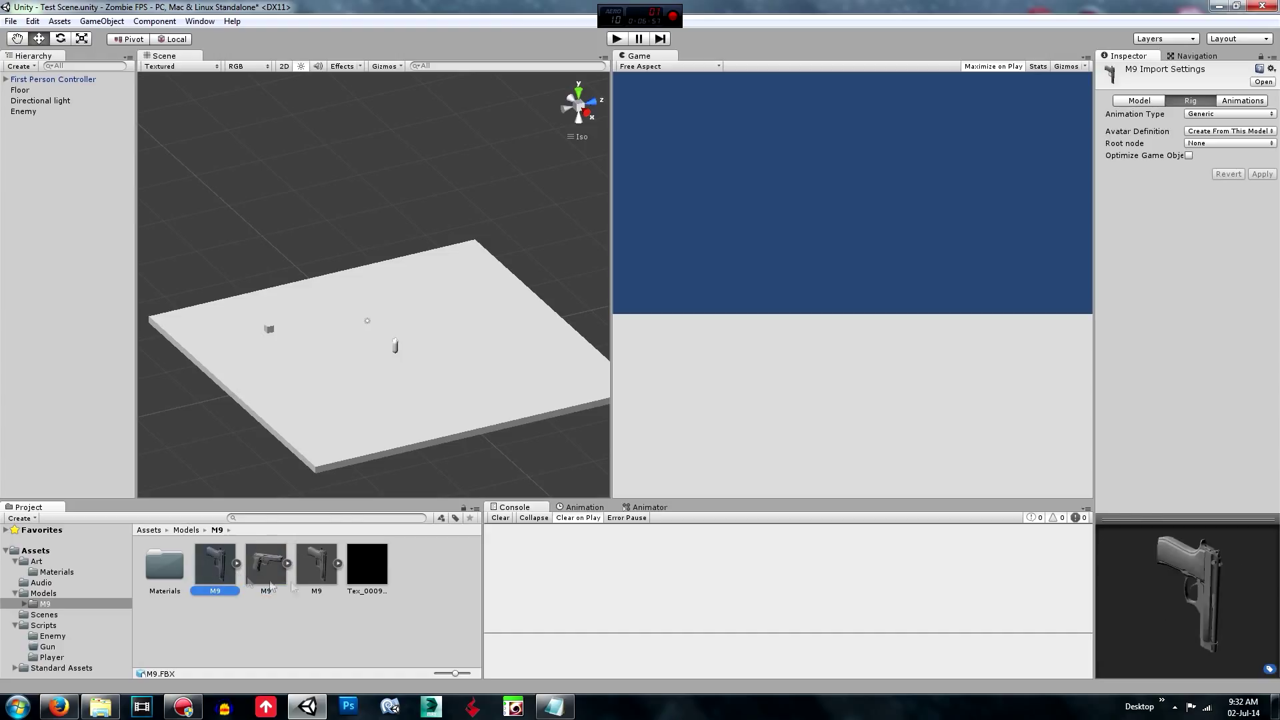
pyautogui.keyDown('ctrl'); pyautogui.click(308, 566); pyautogui.keyUp('ctrl')
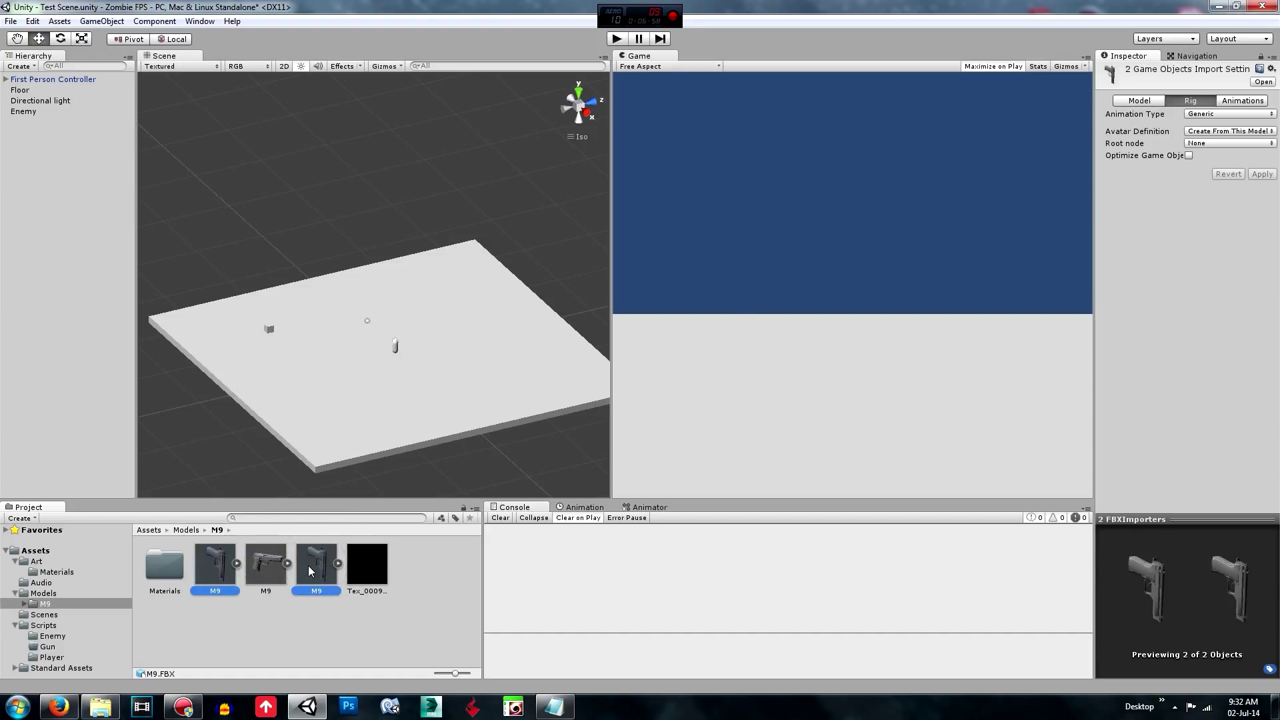
pyautogui.press('Delete')
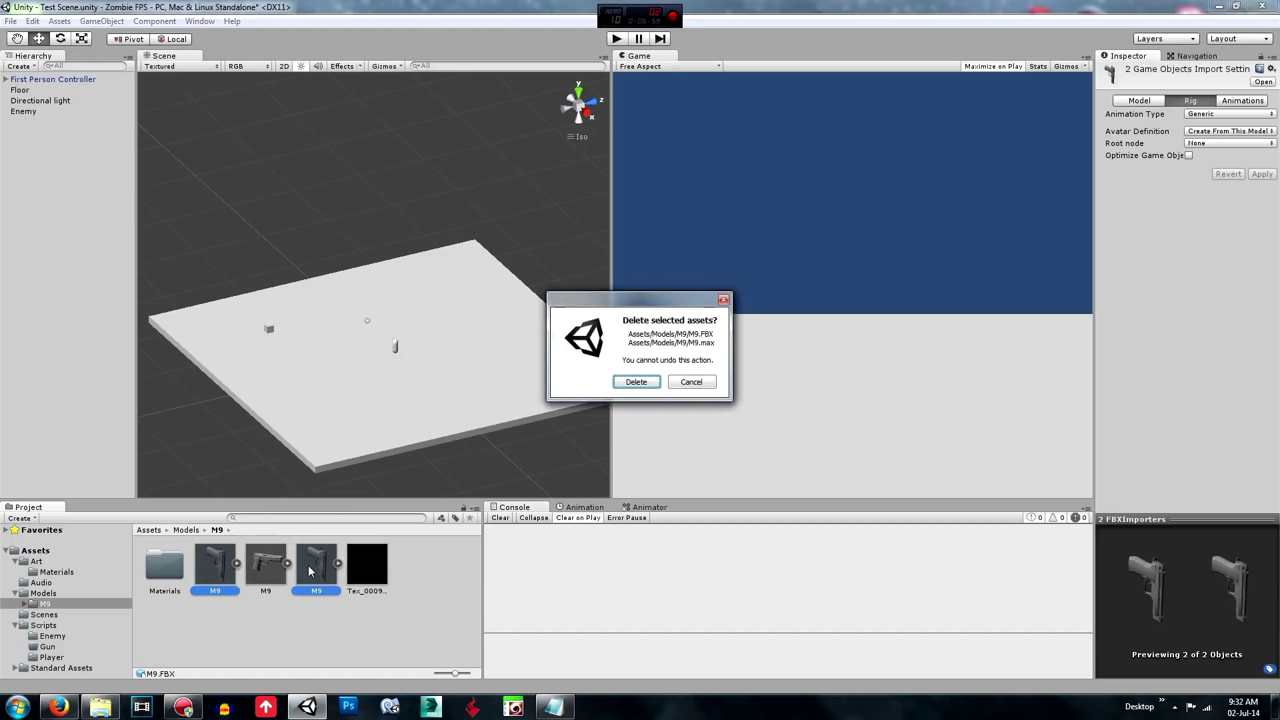
pyautogui.click(629, 385)
# - Look over the two materials in the Materials folder, then reselect the M9 pistol model
pyautogui.click(218, 571)
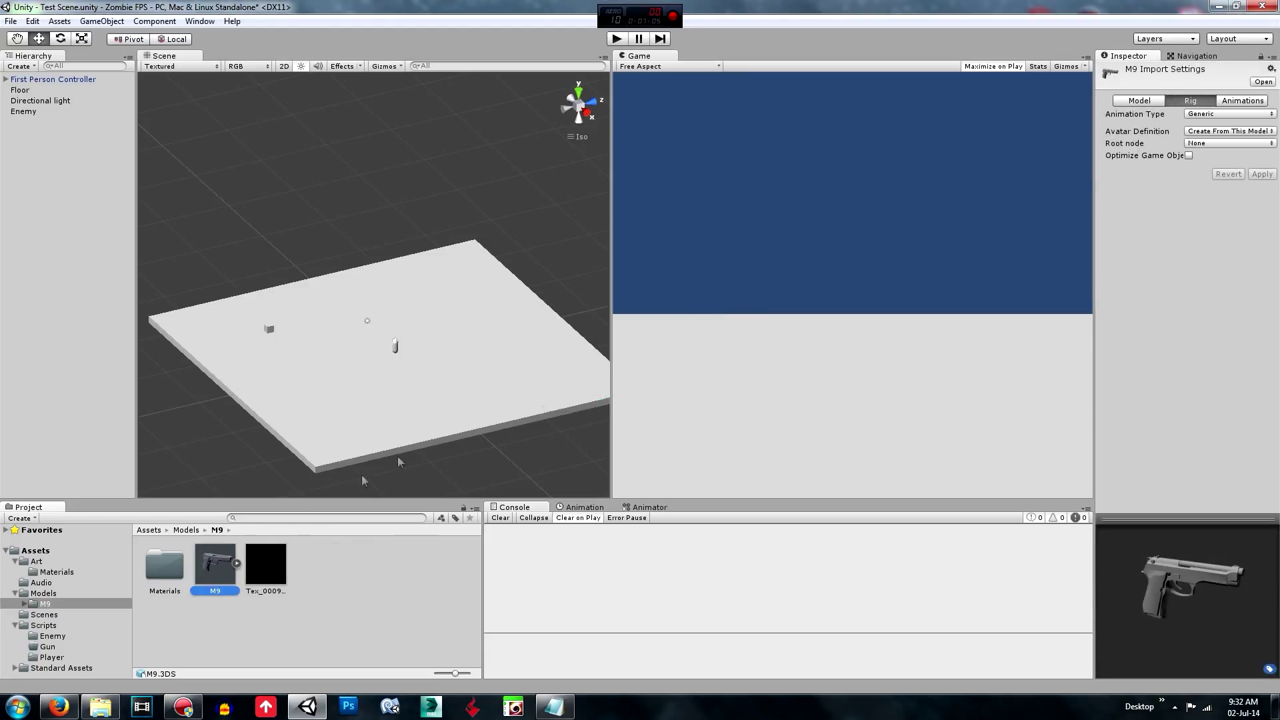
pyautogui.doubleClick(164, 565)
pyautogui.click(168, 570)
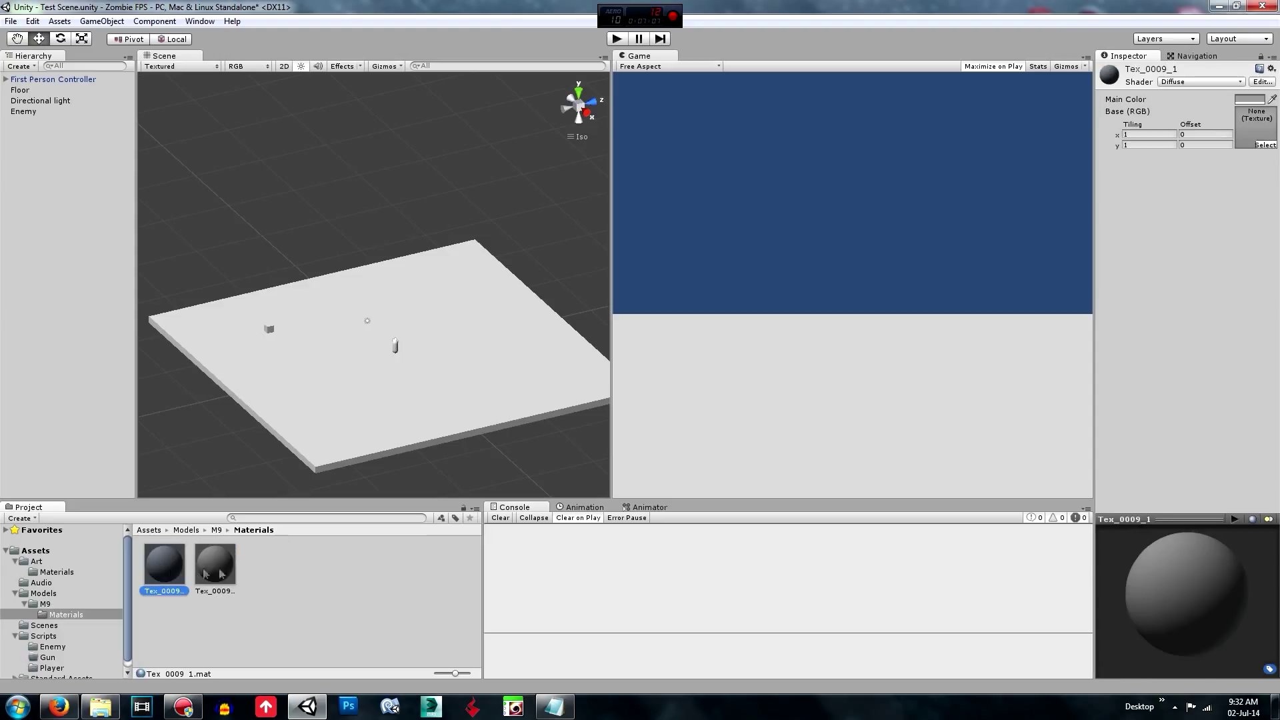
pyautogui.click(214, 567)
pyautogui.click(313, 579)
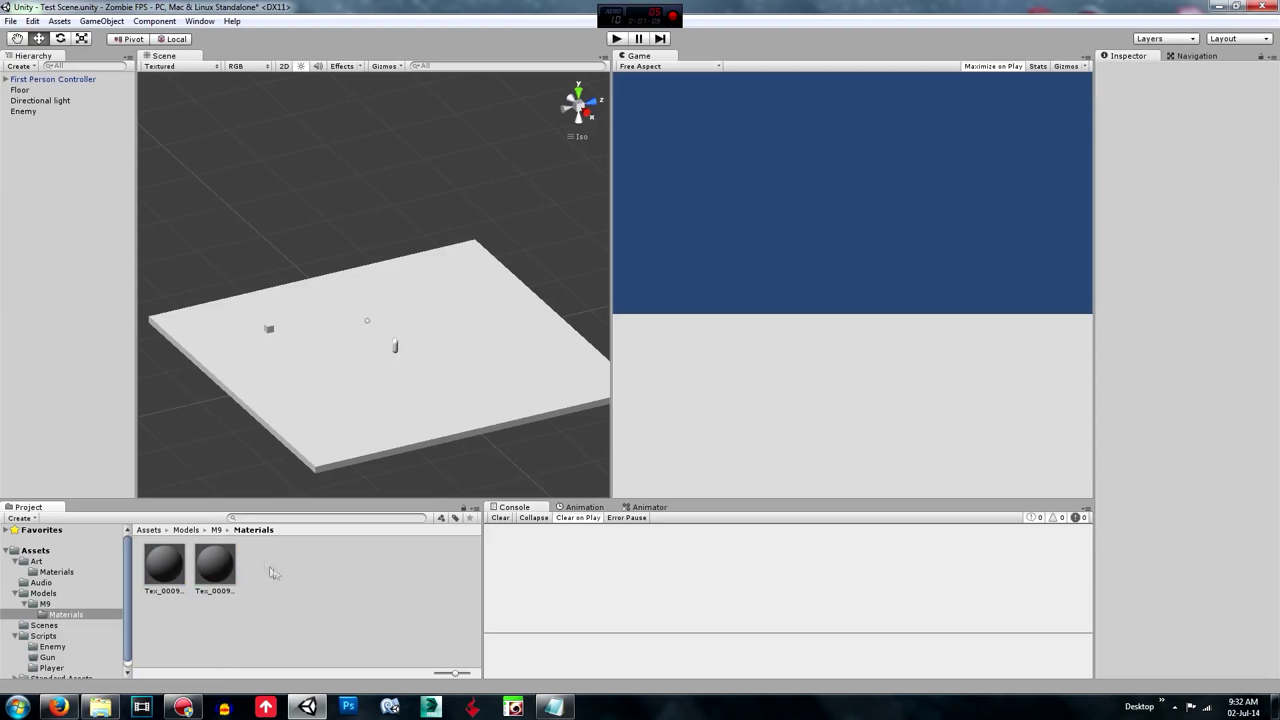
pyautogui.click(216, 530)
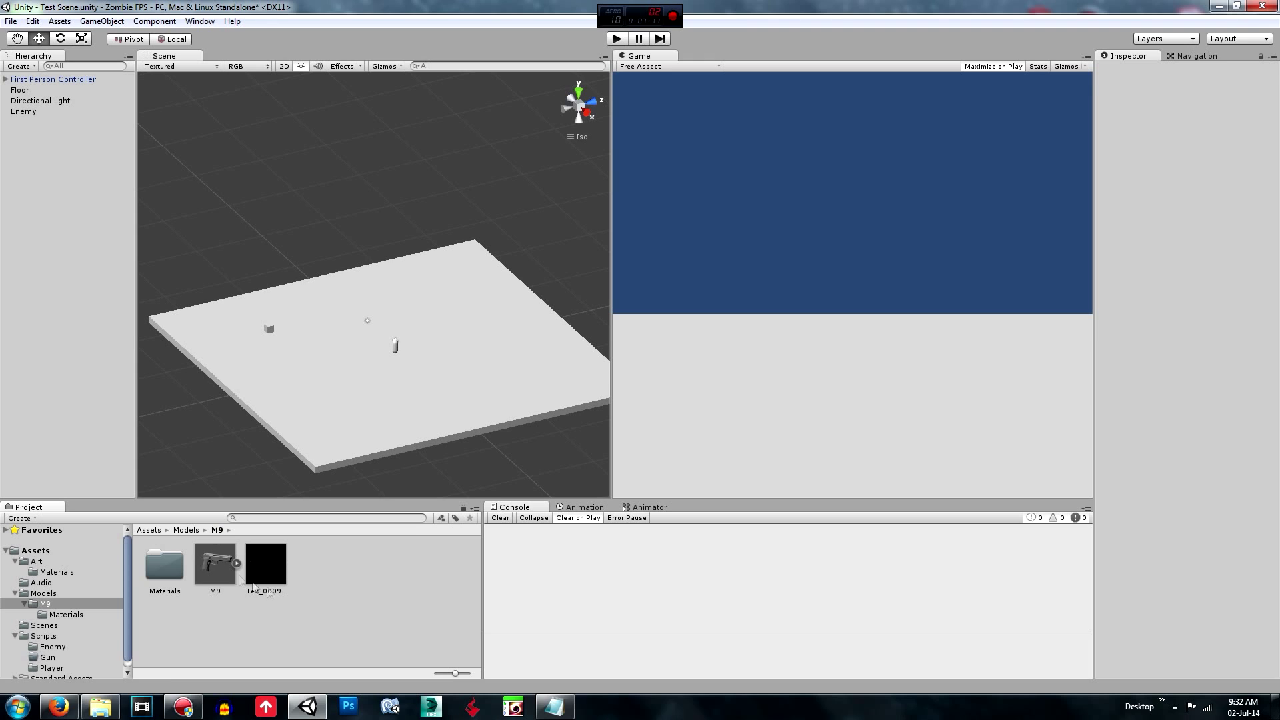
pyautogui.click(215, 565)
# - Turn on Generate Colliders in the M9 model's Model import settings and apply
pyautogui.click(1161, 102)
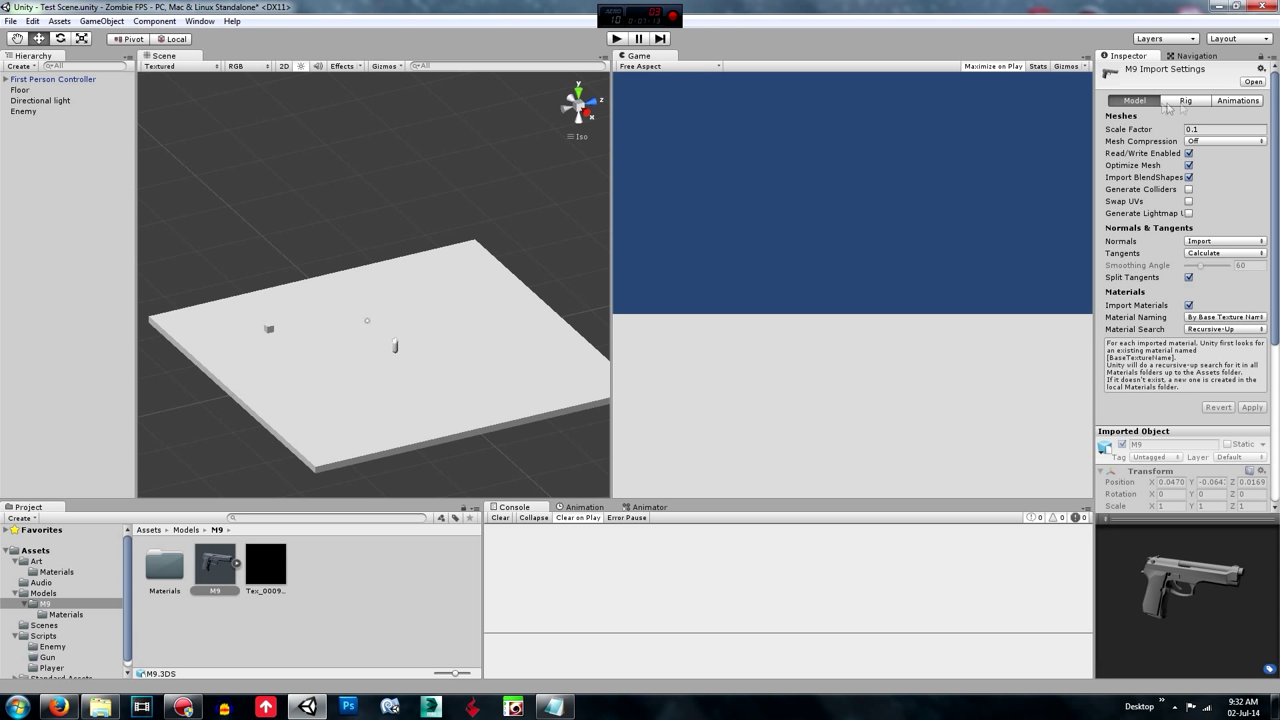
pyautogui.scroll(-1, 1279, 117)
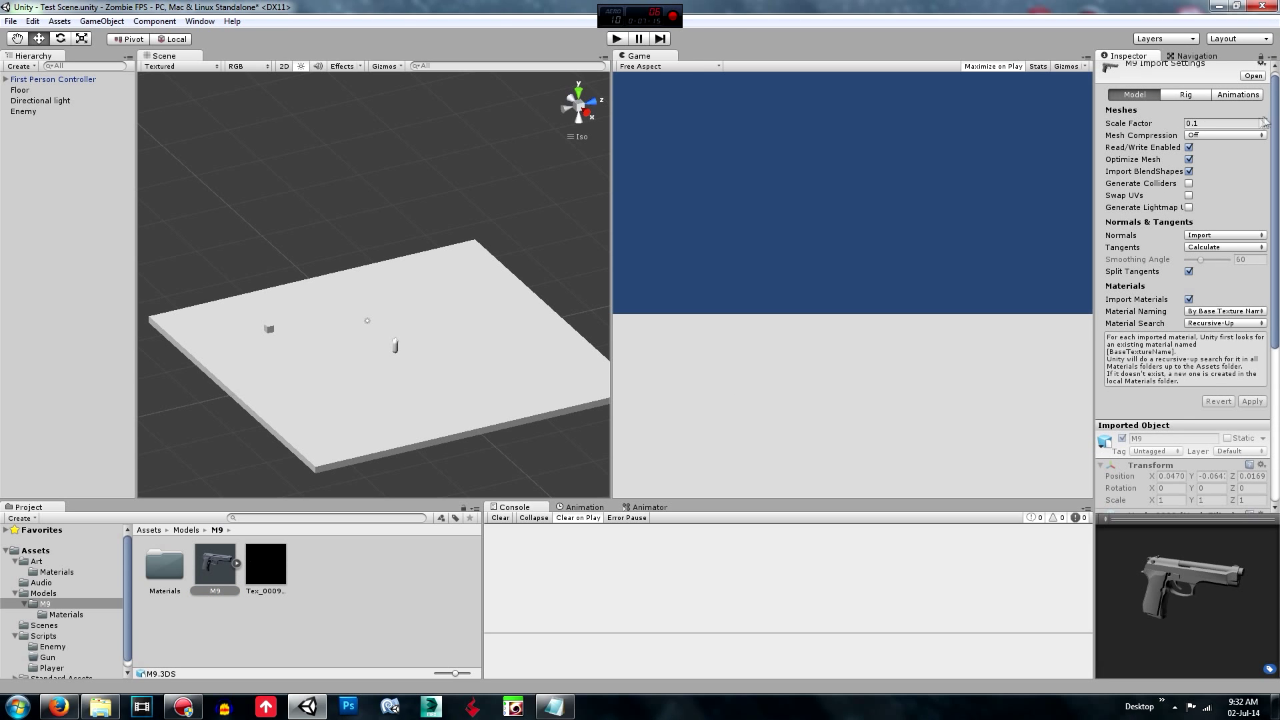
pyautogui.scroll(-1, 1241, 124)
pyautogui.scroll(2, 1237, 124)
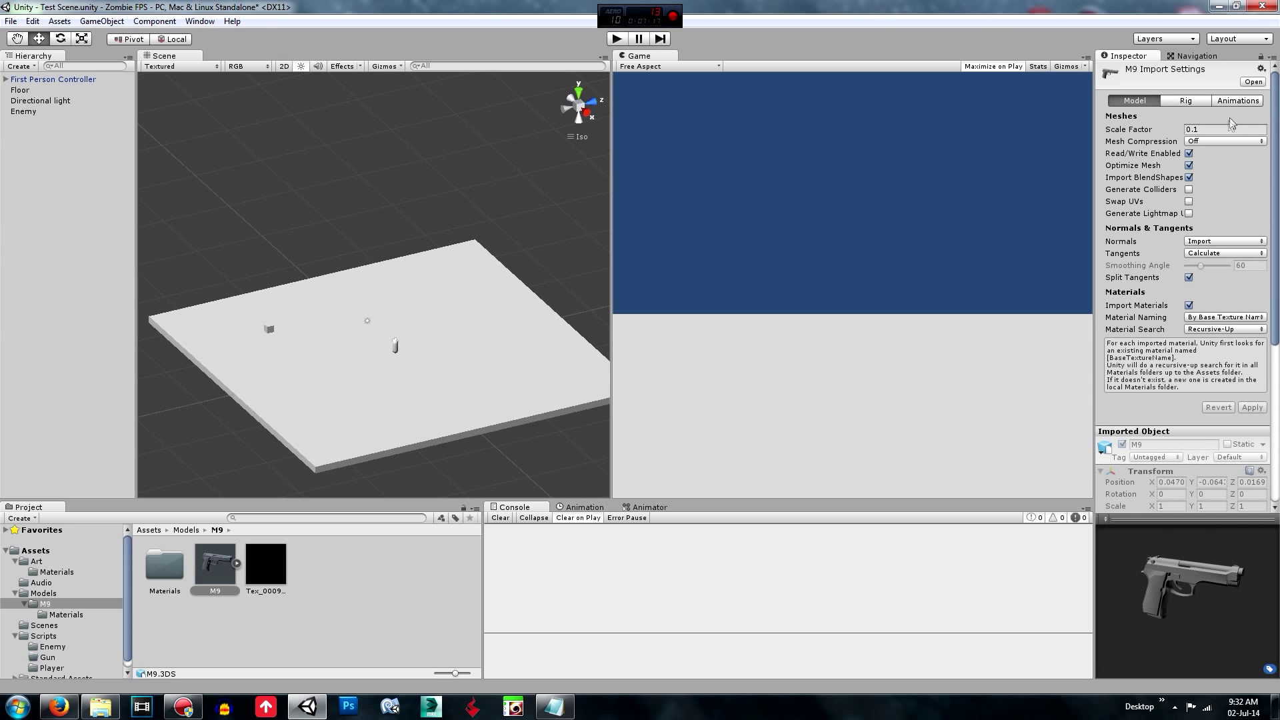
pyautogui.moveTo(1278, 144); pyautogui.dragTo(1278, 161)
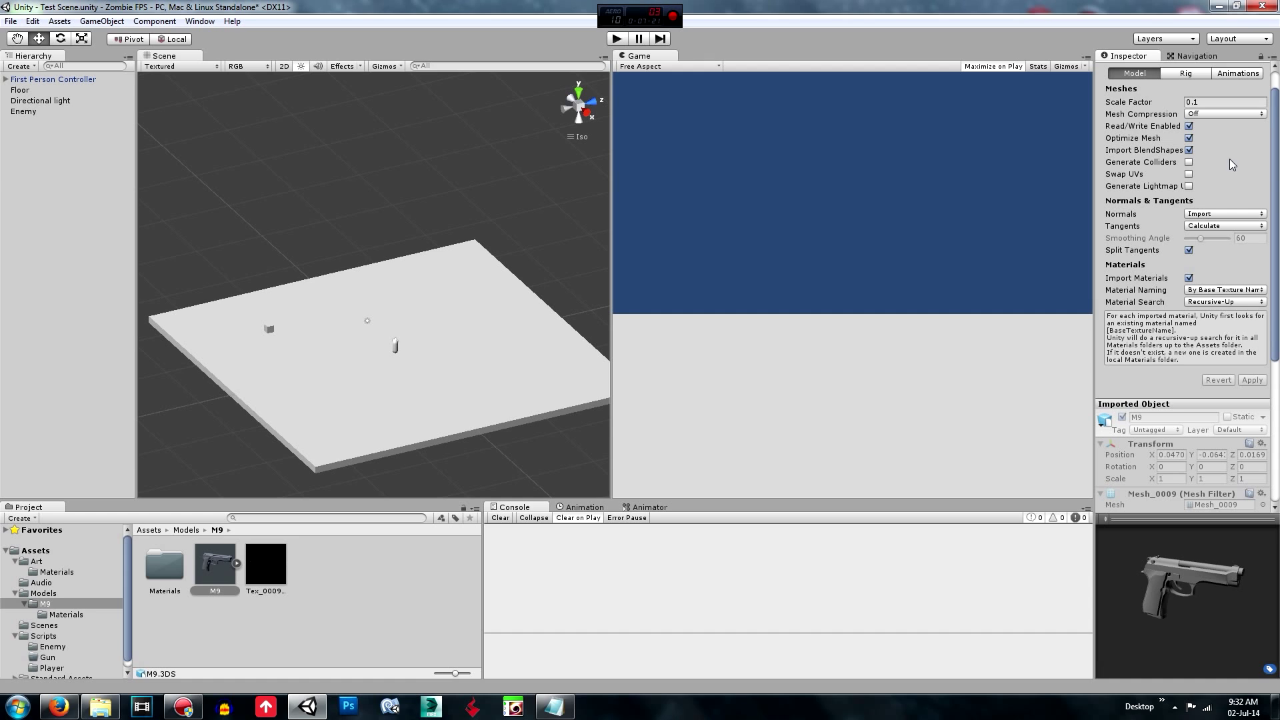
pyautogui.click(1188, 162)
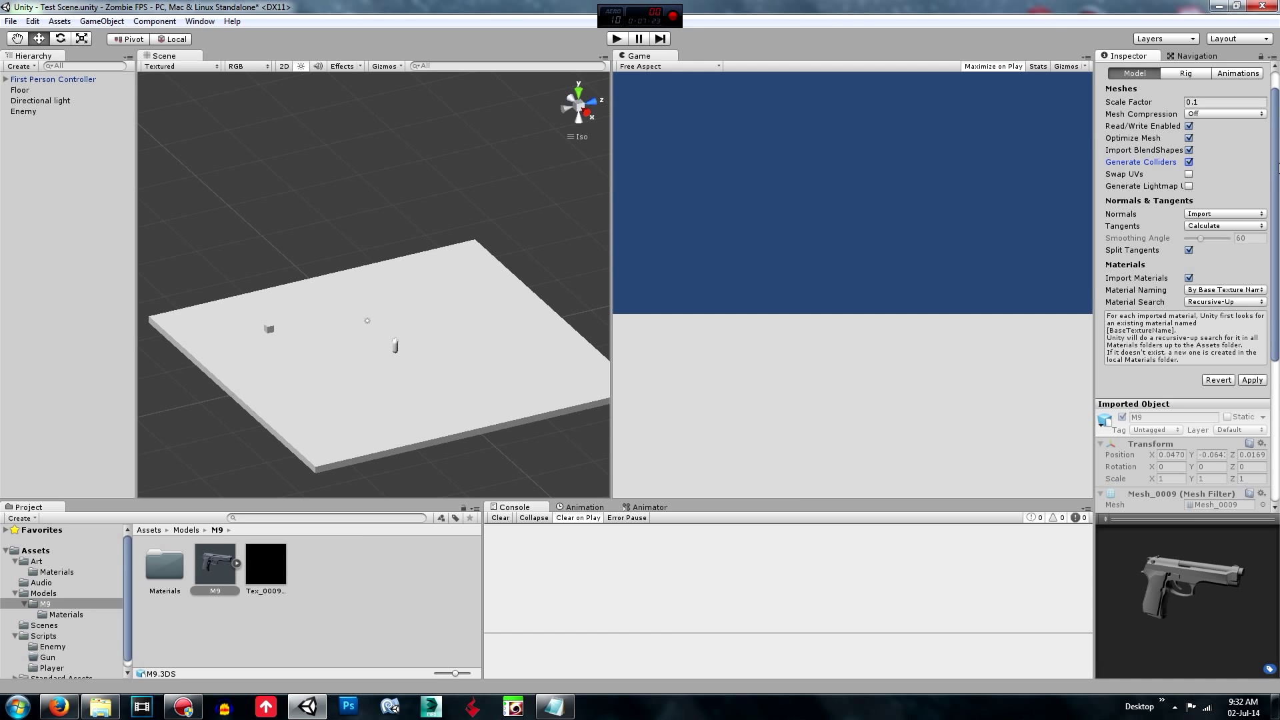
pyautogui.moveTo(1277, 167); pyautogui.dragTo(1277, 182)
pyautogui.scroll(-3, 1260, 277)
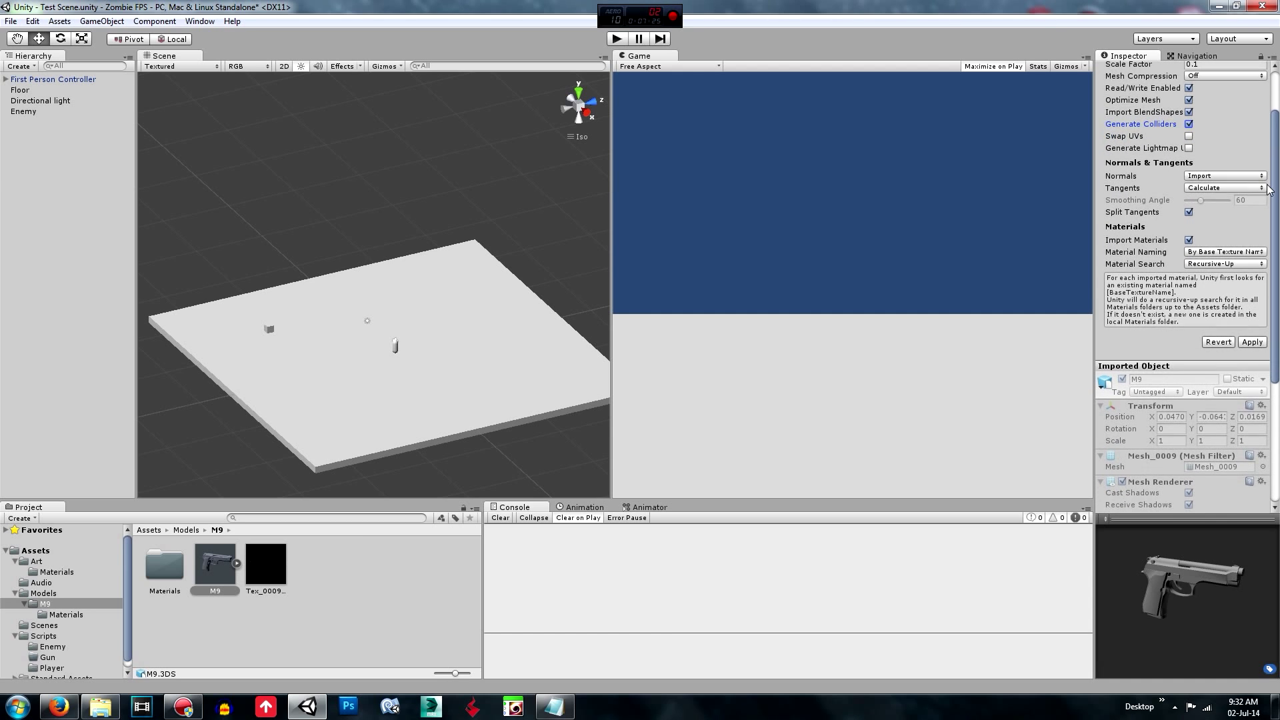
pyautogui.click(1253, 309)
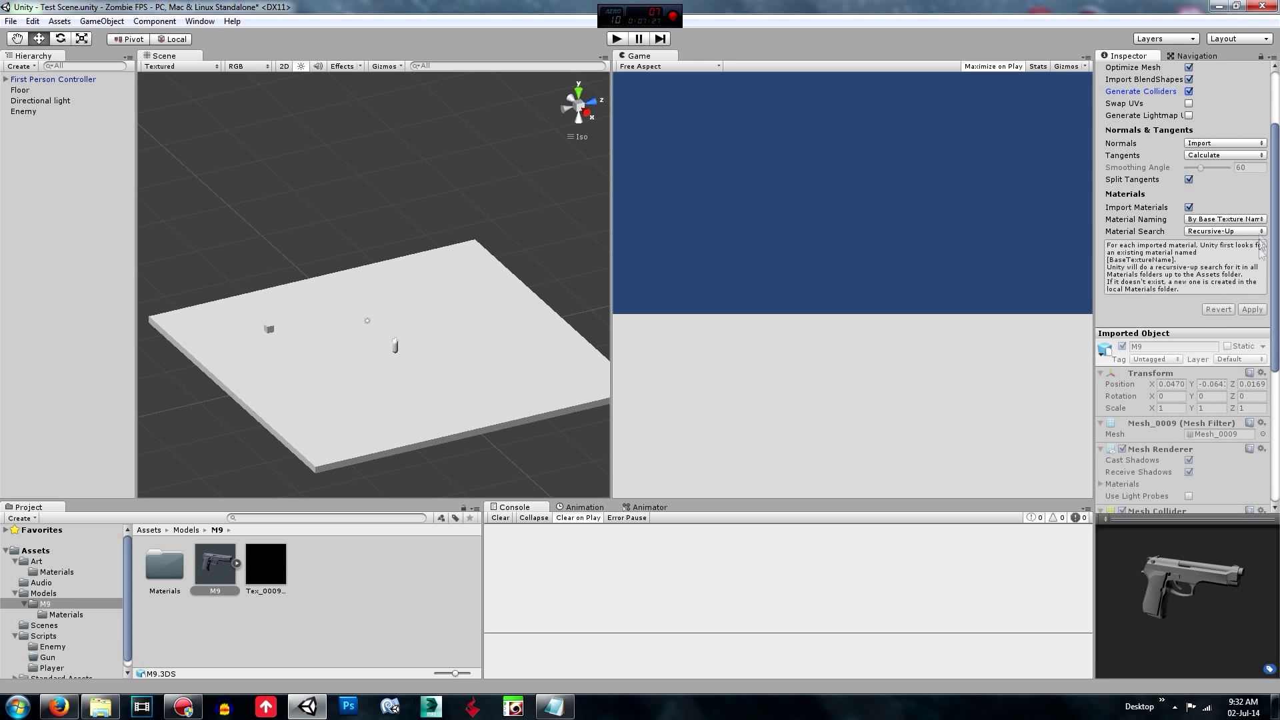
pyautogui.scroll(10, 1267, 190)
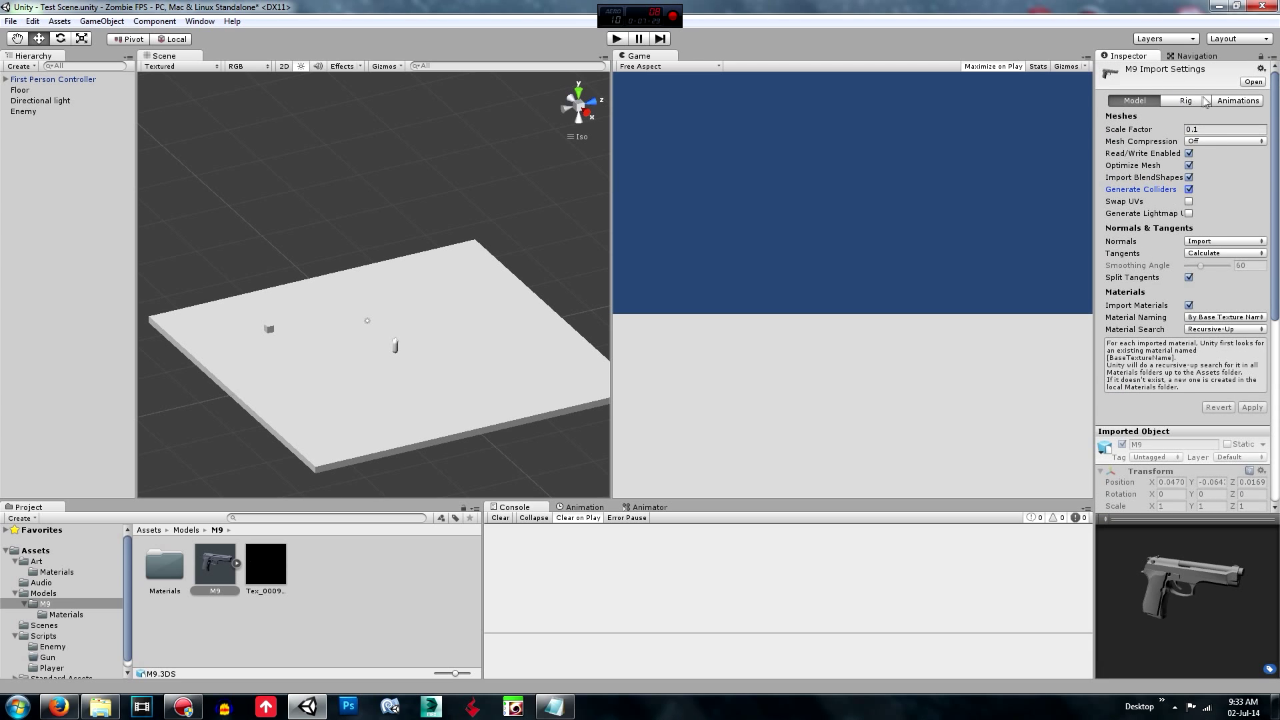
# - Keep Generic as the M9 rig's Animation Type and apply the rig settings
pyautogui.click(1199, 102)
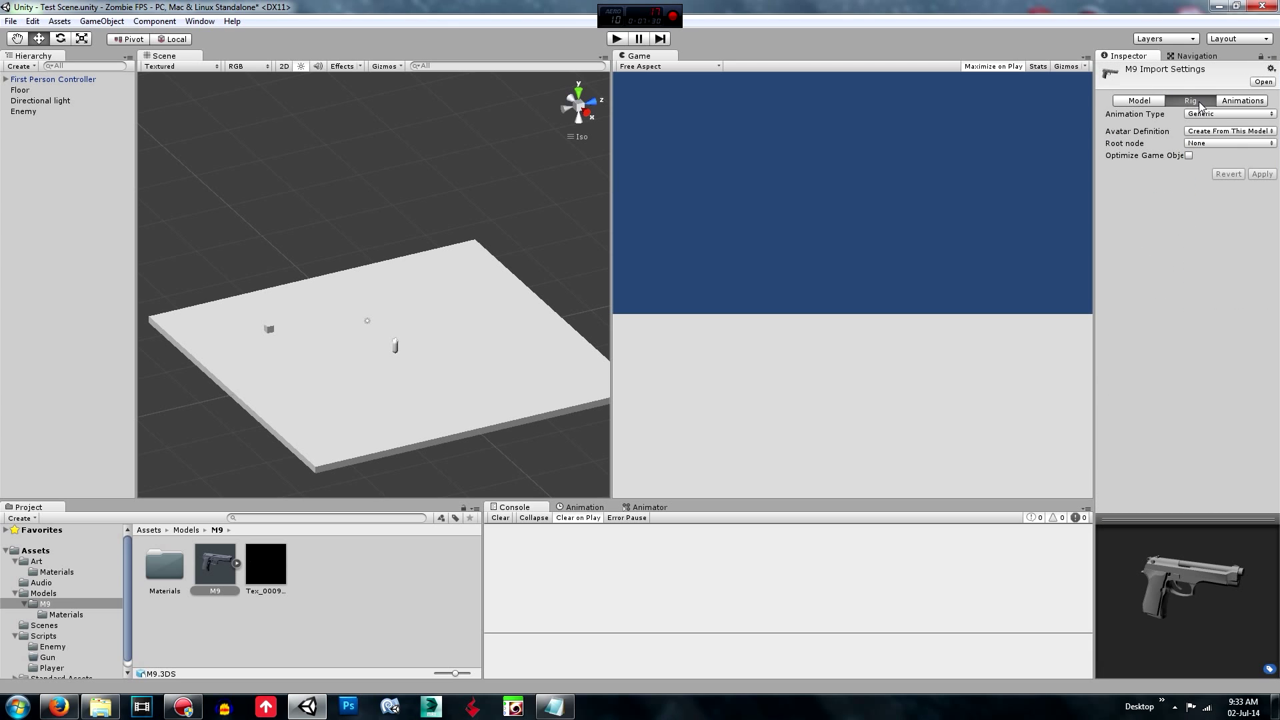
pyautogui.click(1263, 115)
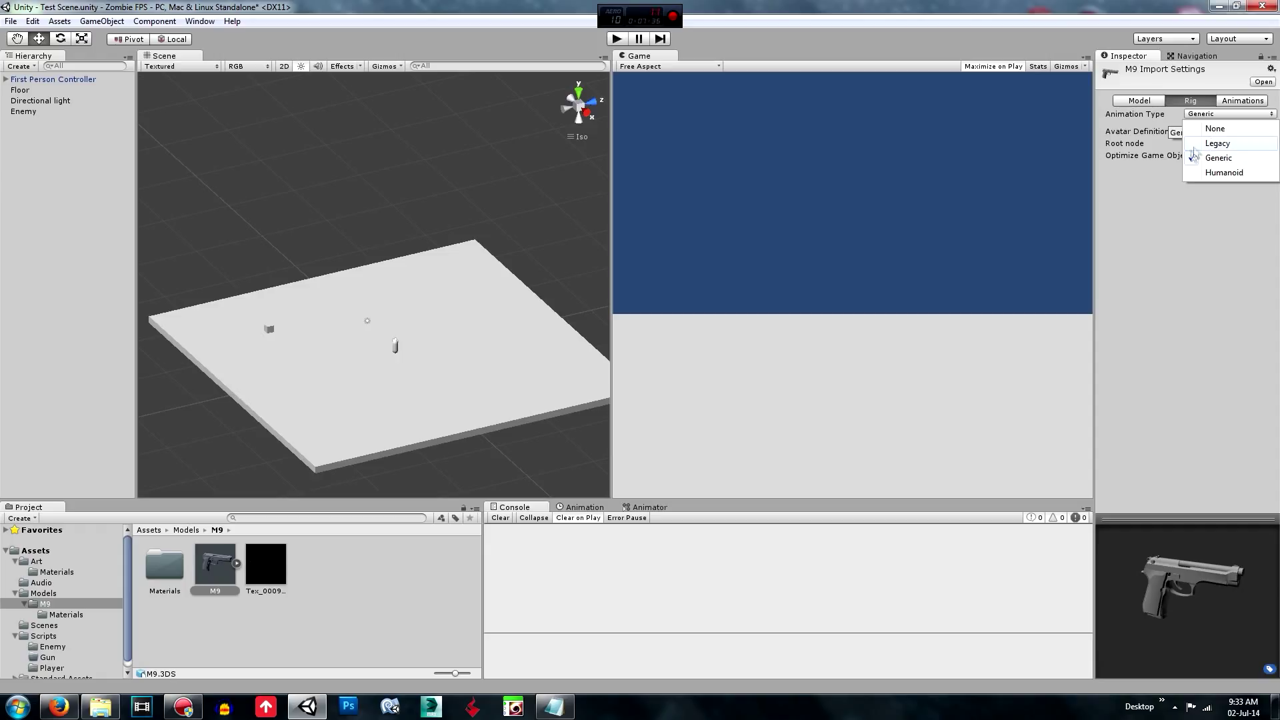
pyautogui.click(1233, 159)
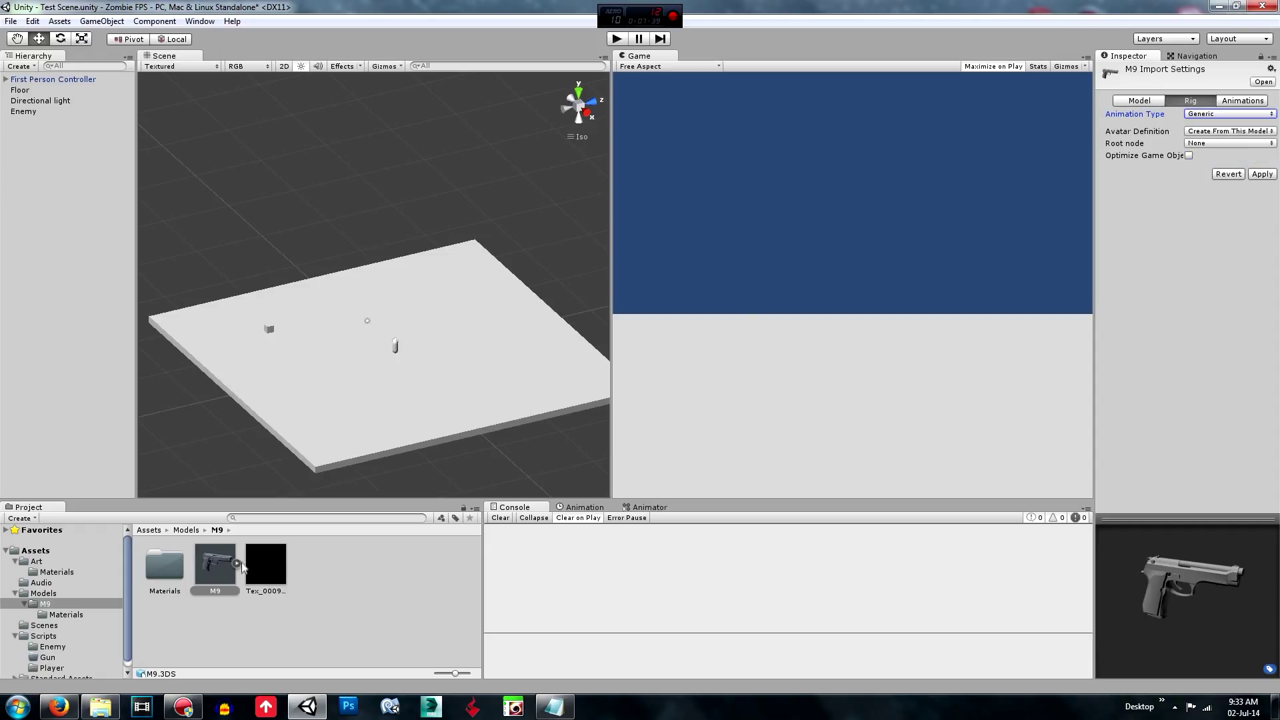
pyautogui.click(238, 563)
pyautogui.click(643, 378)
pyautogui.click(239, 563)
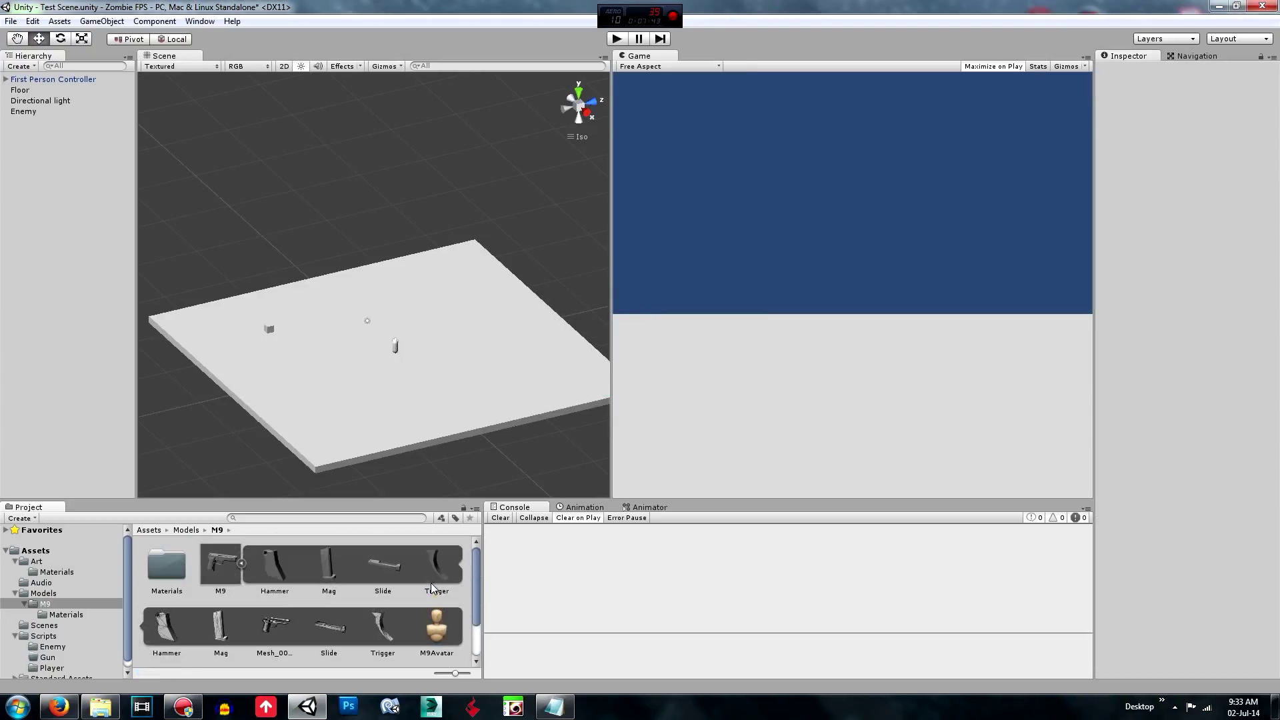
pyautogui.click(241, 564)
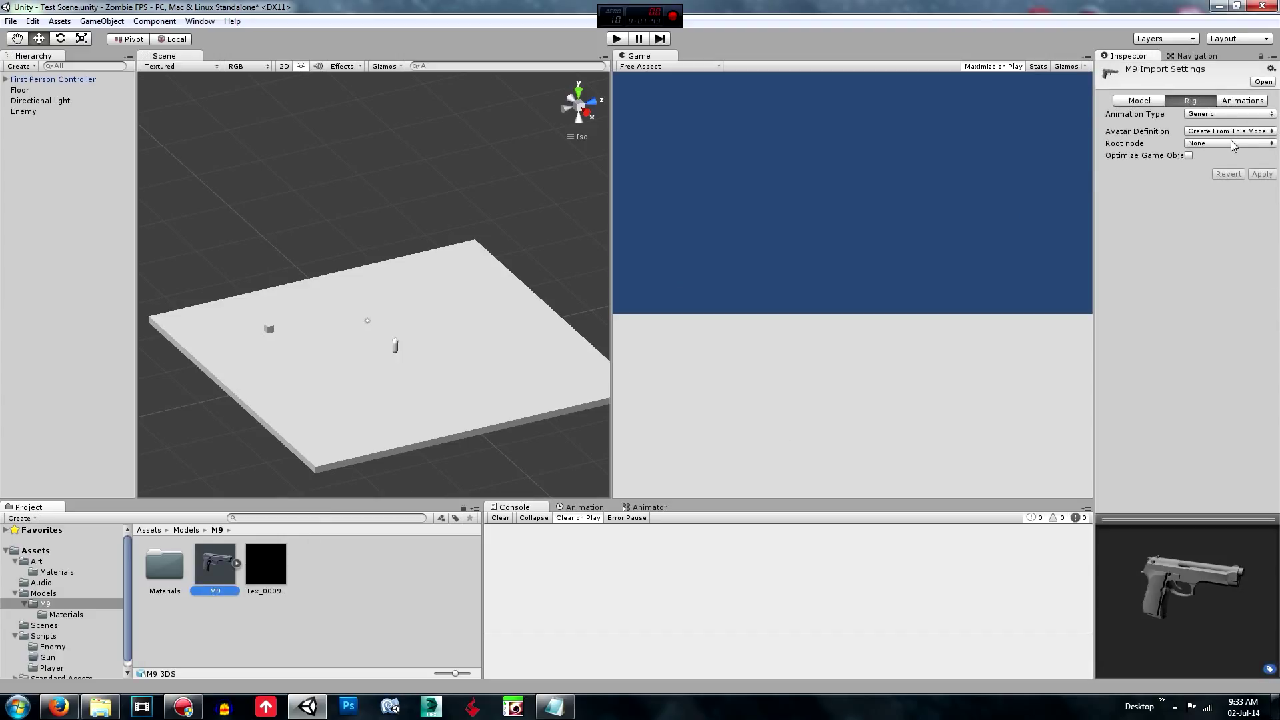
# - Untick Import Animation for the M9 model and apply
pyautogui.click(1241, 102)
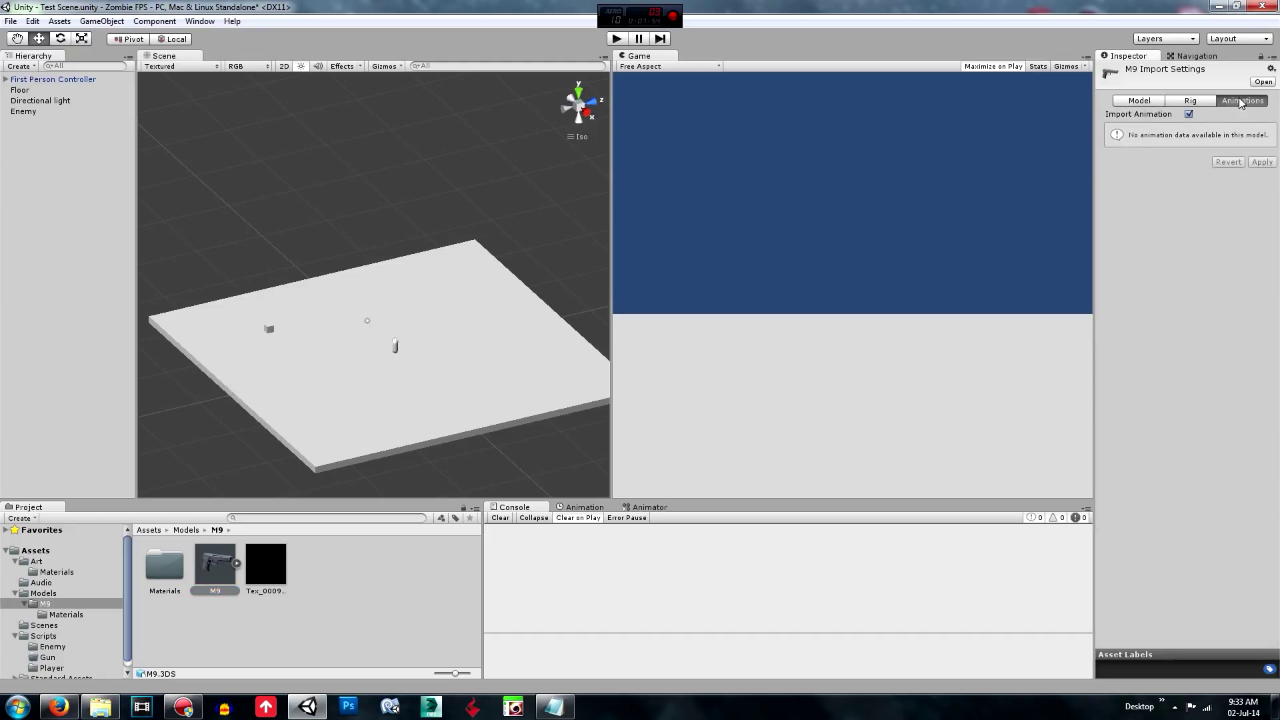
pyautogui.click(1189, 114)
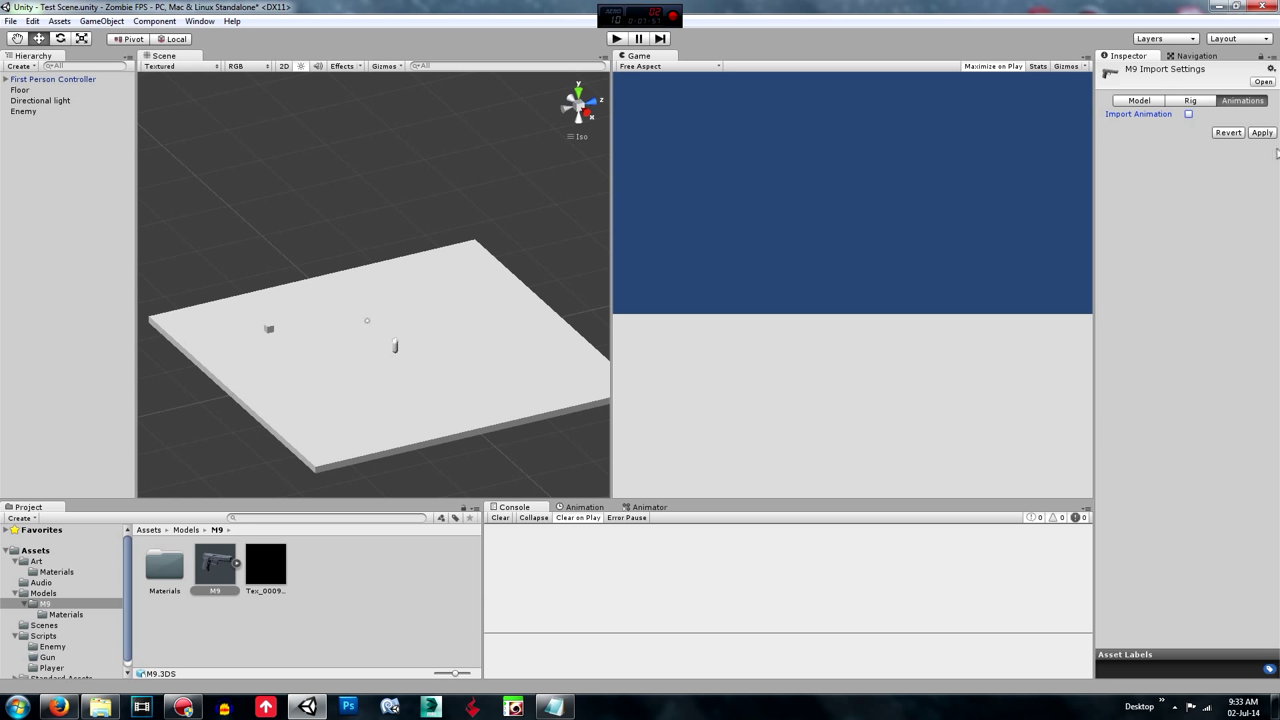
pyautogui.click(1262, 133)
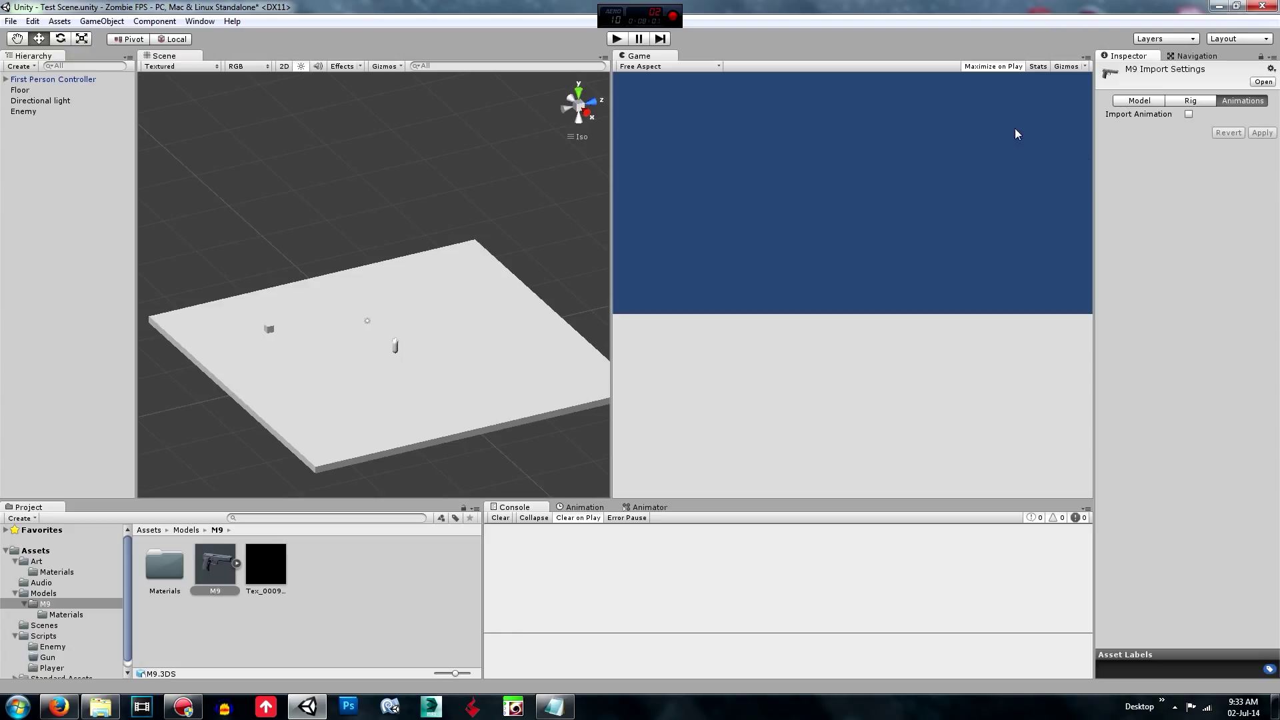
pyautogui.click(360, 613)
# - Parent the M9 pistol under Main Camera in the Hierarchy and frame it in the Scene view
pyautogui.click(211, 573)
pyautogui.moveTo(214, 564); pyautogui.dragTo(46, 102)
pyautogui.press('f')
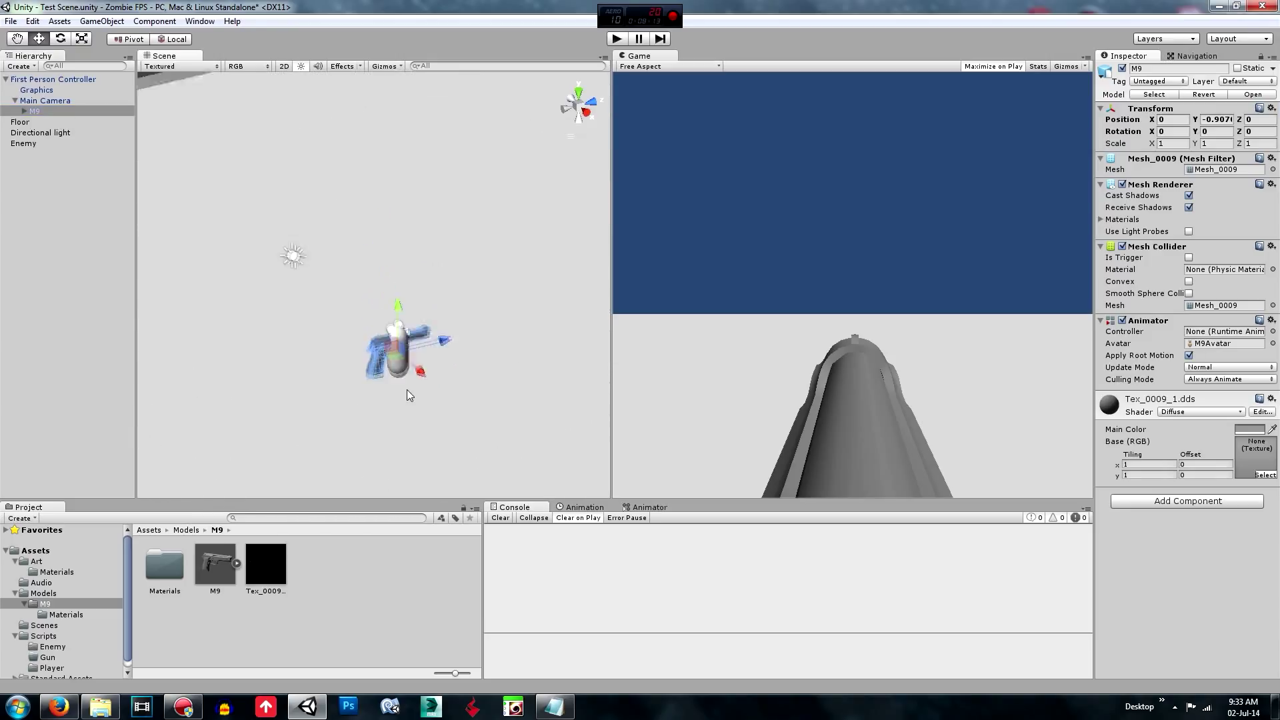
pyautogui.scroll(5, 407, 387)
pyautogui.scroll(2, 442, 310)
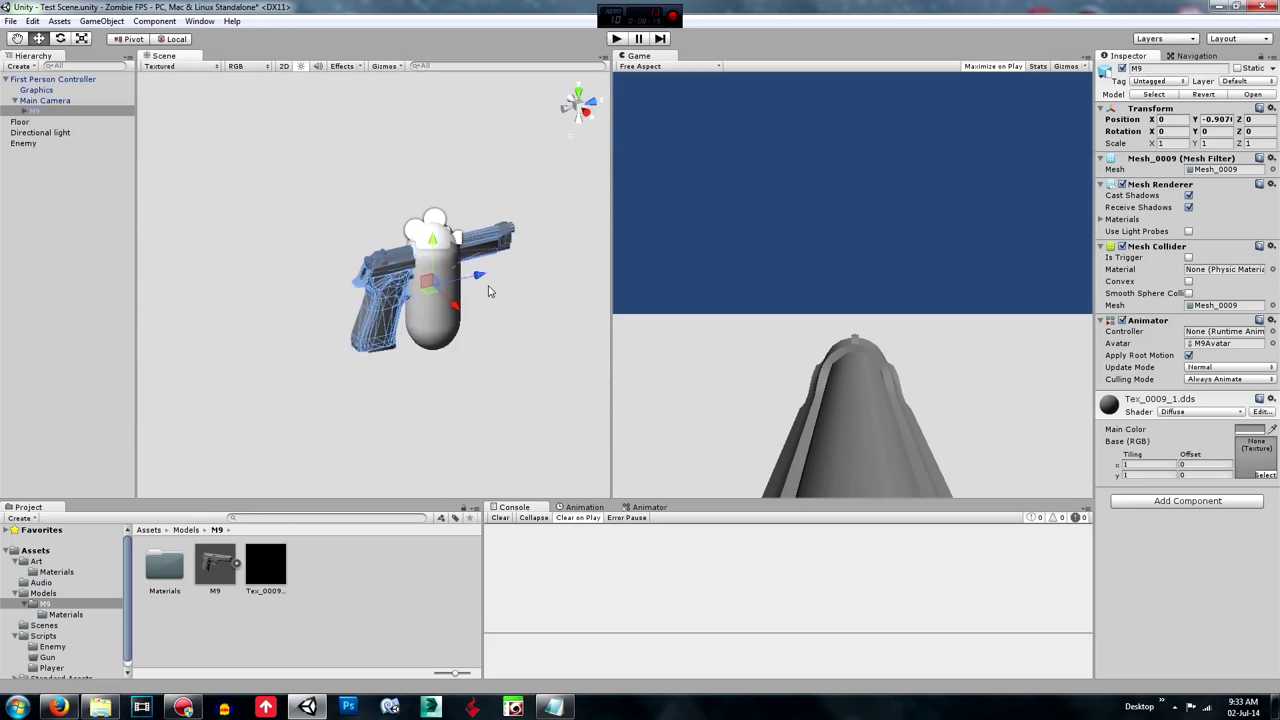
pyautogui.moveTo(467, 313); pyautogui.dragTo(472, 360, button='middle')
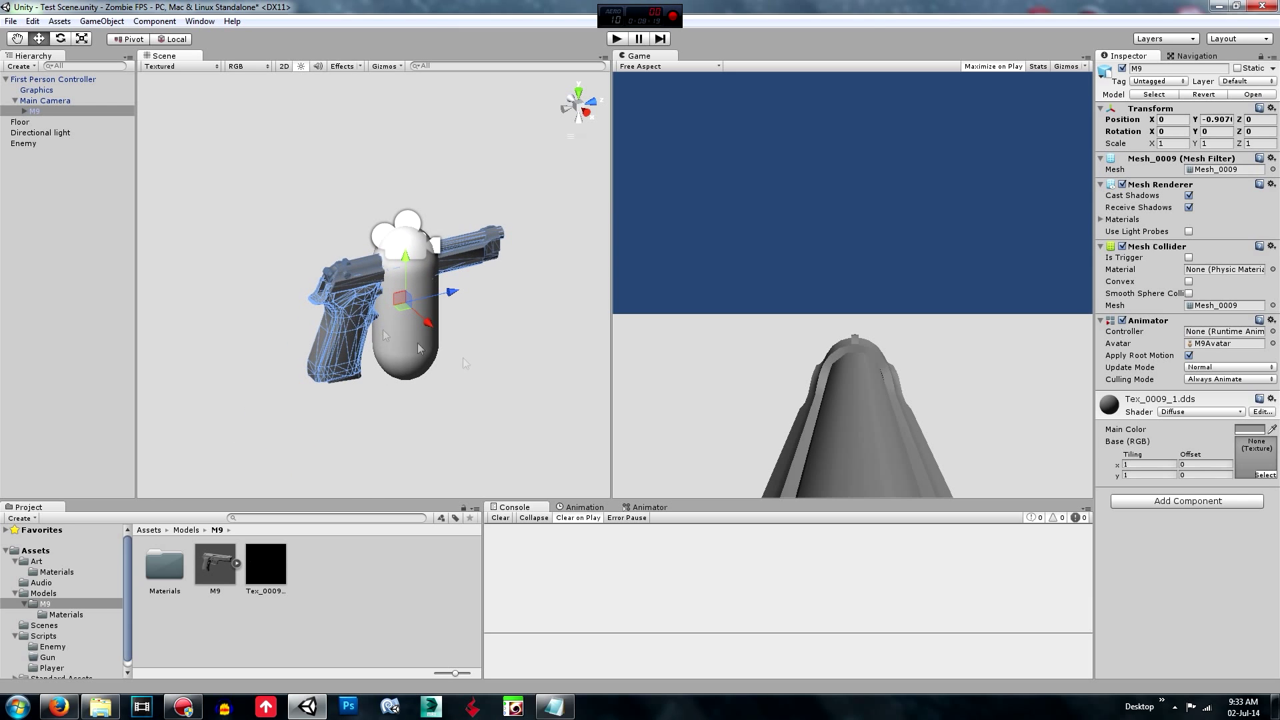
pyautogui.moveTo(506, 377)
pyautogui.mouseDown(button='middle')
pyautogui.moveTo(489, 398)
pyautogui.moveTo(520, 374)
pyautogui.moveTo(511, 358)
pyautogui.mouseUp(button='middle')
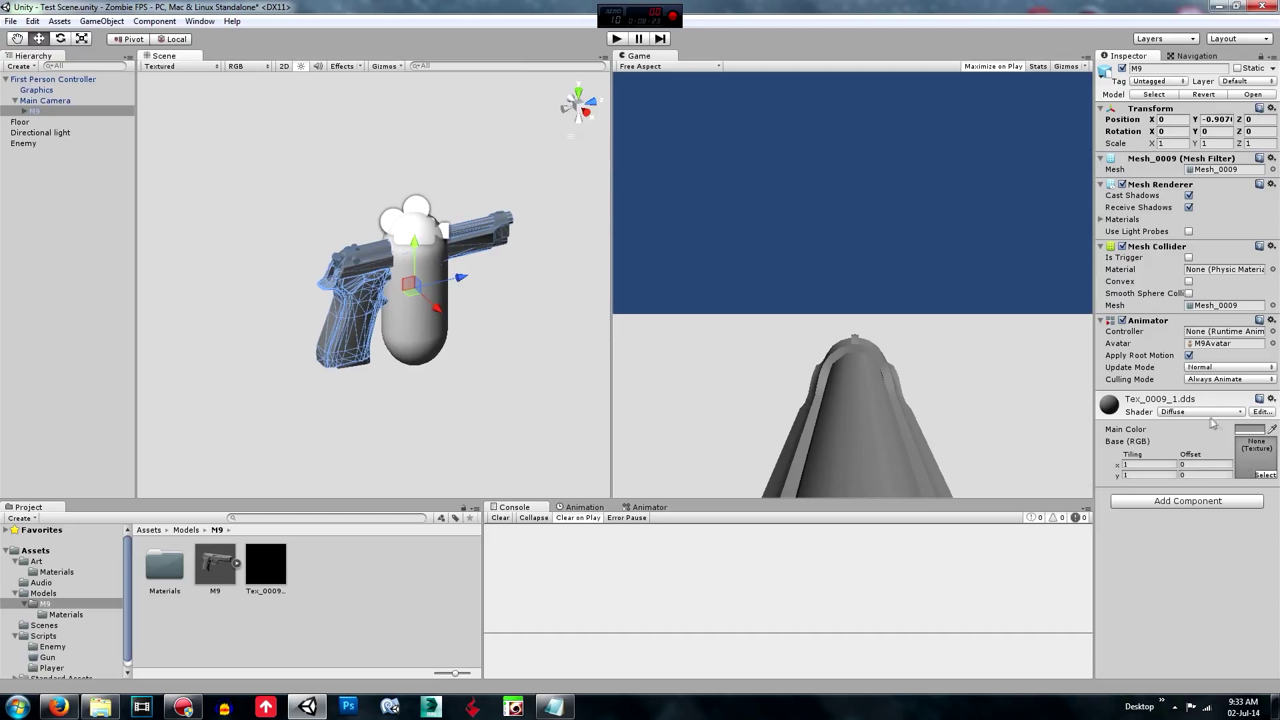
# - Set the gun material to Bumped Diffuse with Tex_0009_1 in its Base (RGB) slot
pyautogui.click(1209, 415)
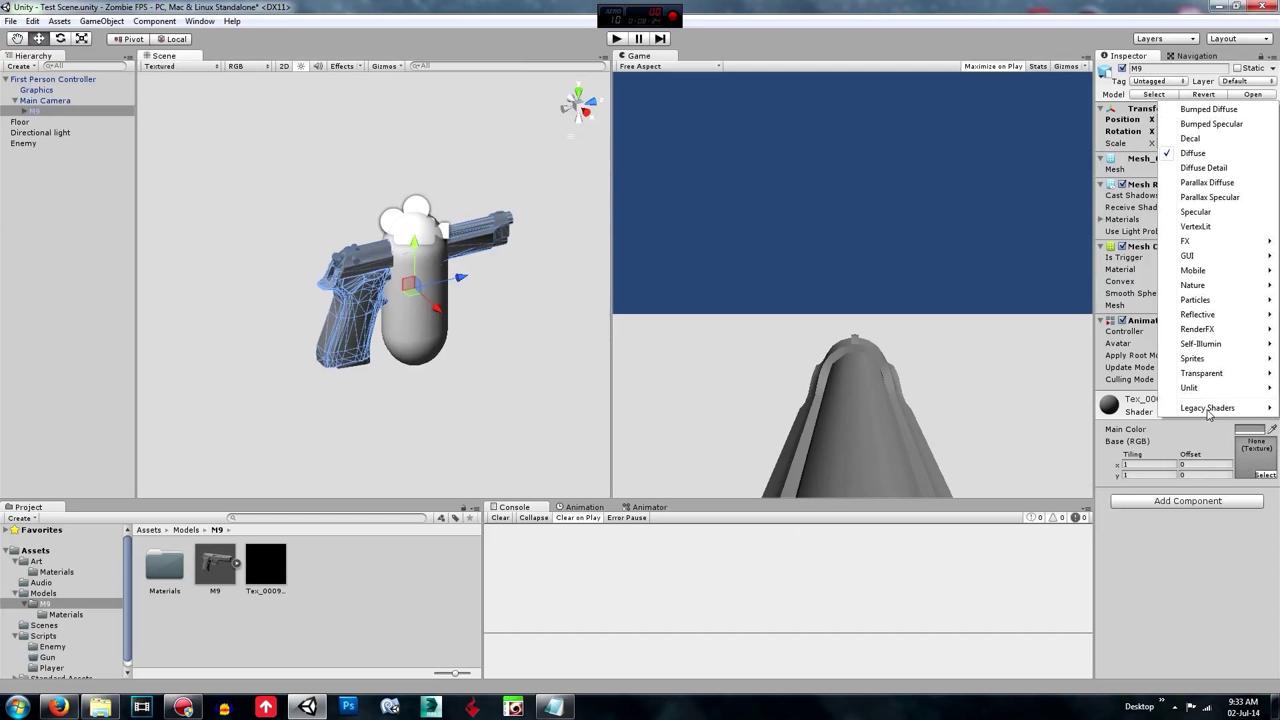
pyautogui.click(1237, 114)
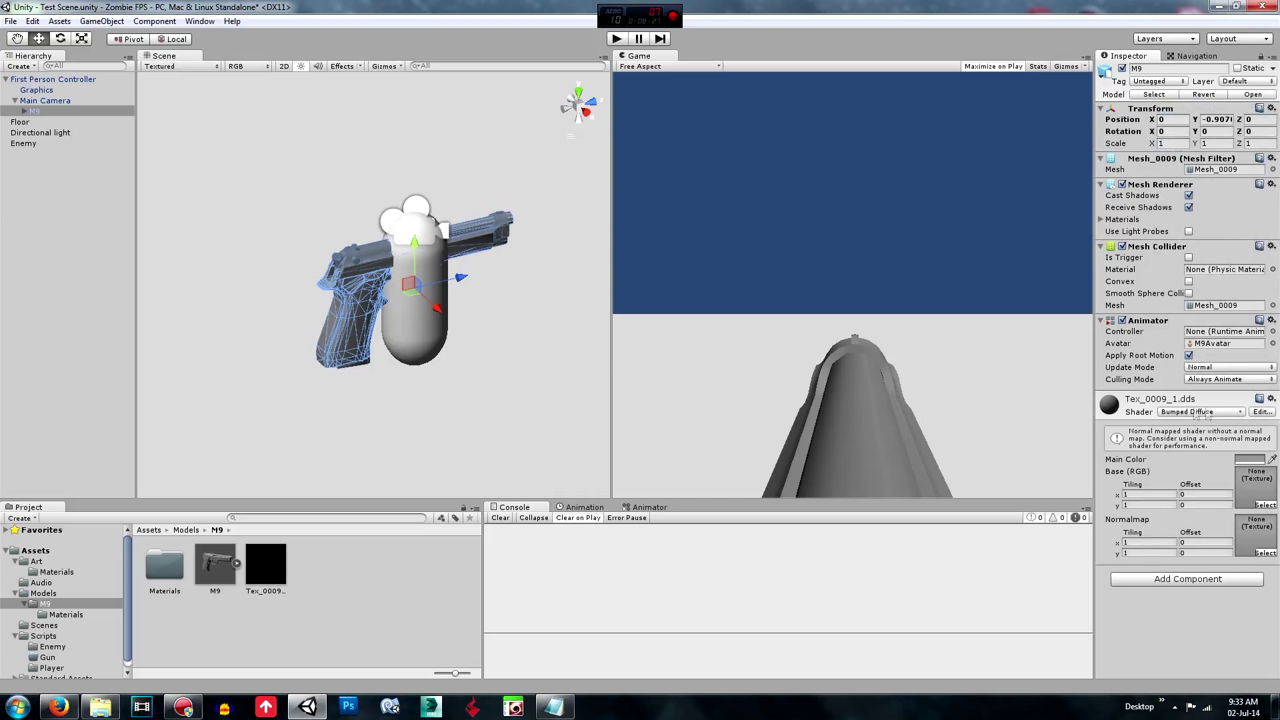
pyautogui.moveTo(266, 574); pyautogui.dragTo(1241, 490)
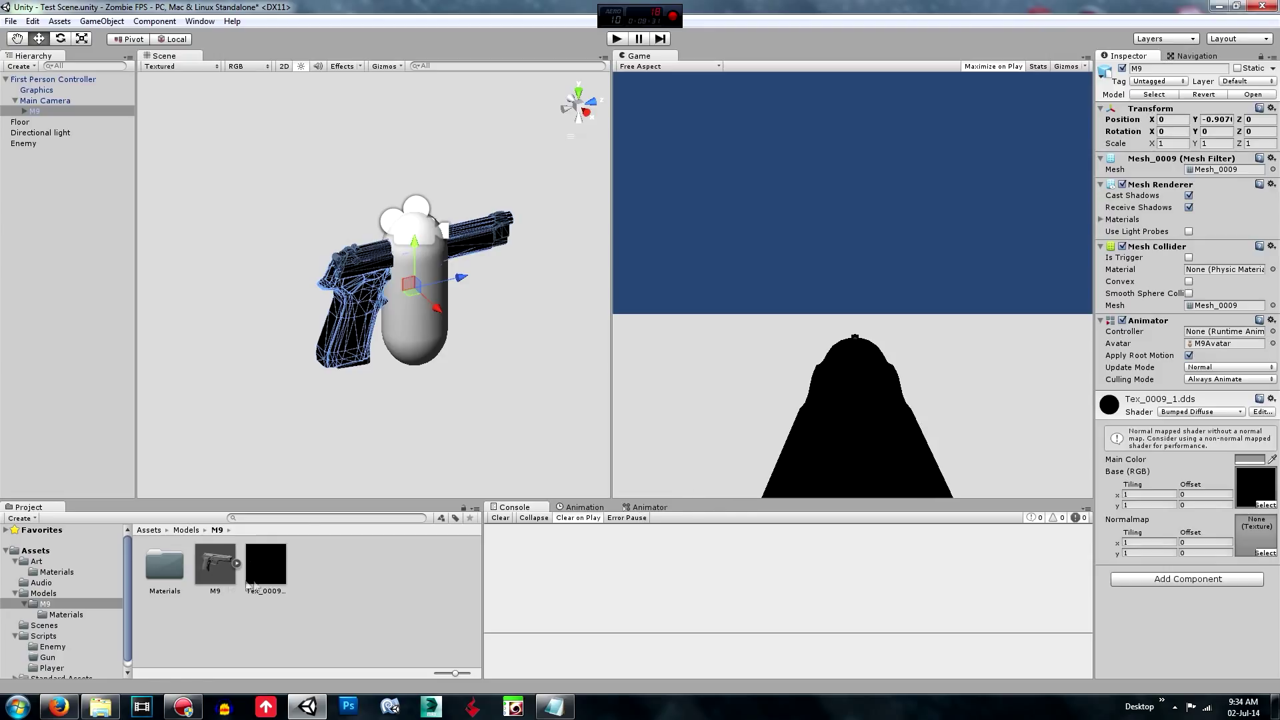
pyautogui.click(298, 582)
pyautogui.click(270, 574)
pyautogui.rightClick(267, 575)
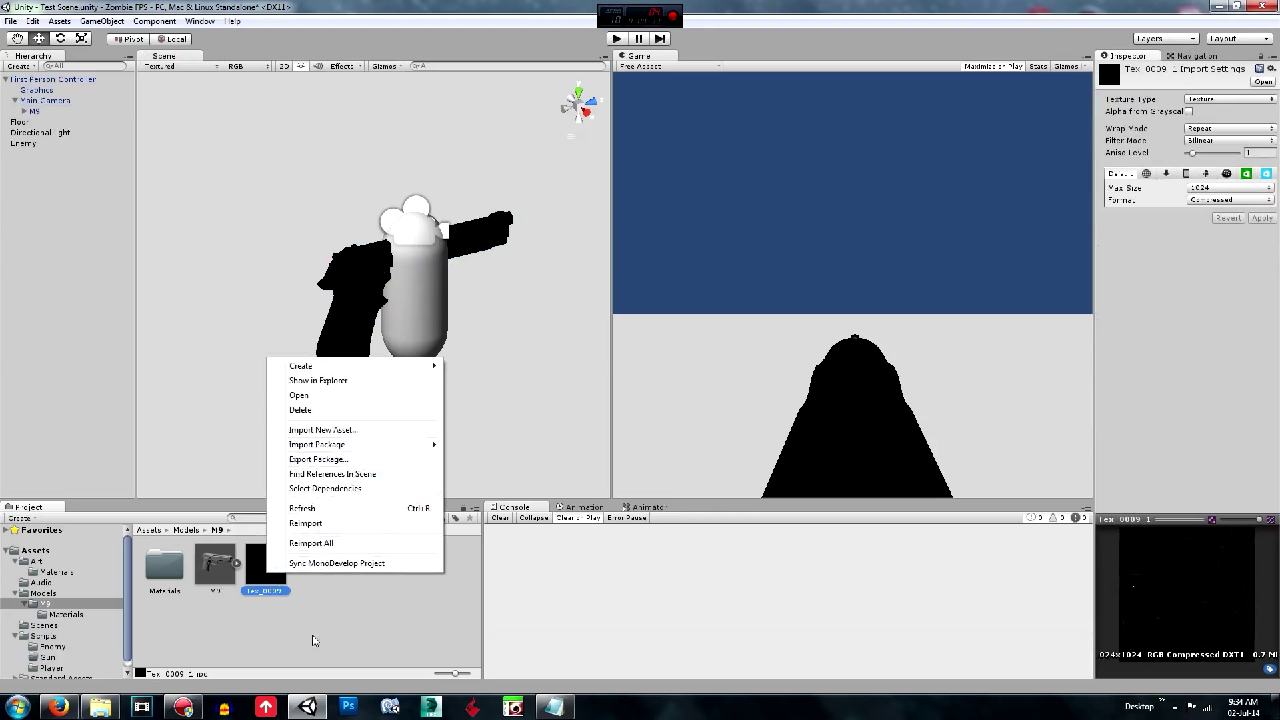
pyautogui.click(272, 579)
pyautogui.click(273, 578)
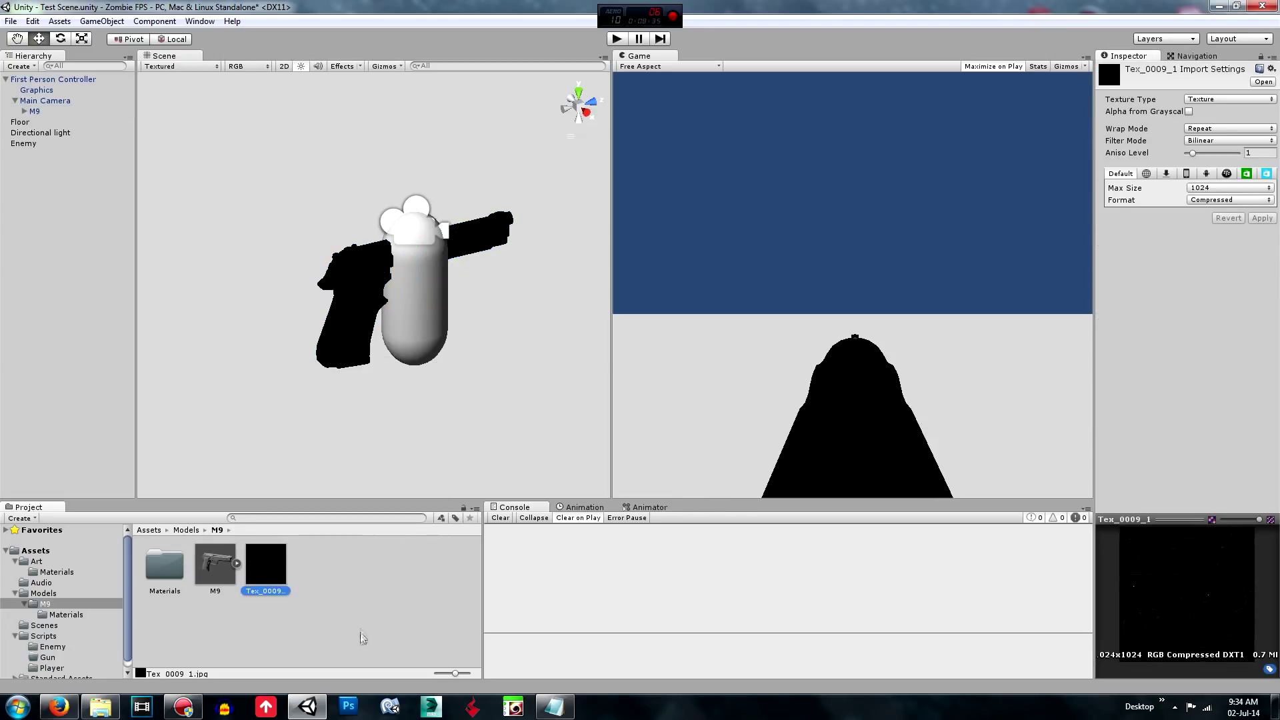
pyautogui.click(355, 606)
# - In Explorer, duplicate Tex_0009_1 inside Models > M9, then close the window
pyautogui.click(100, 707)
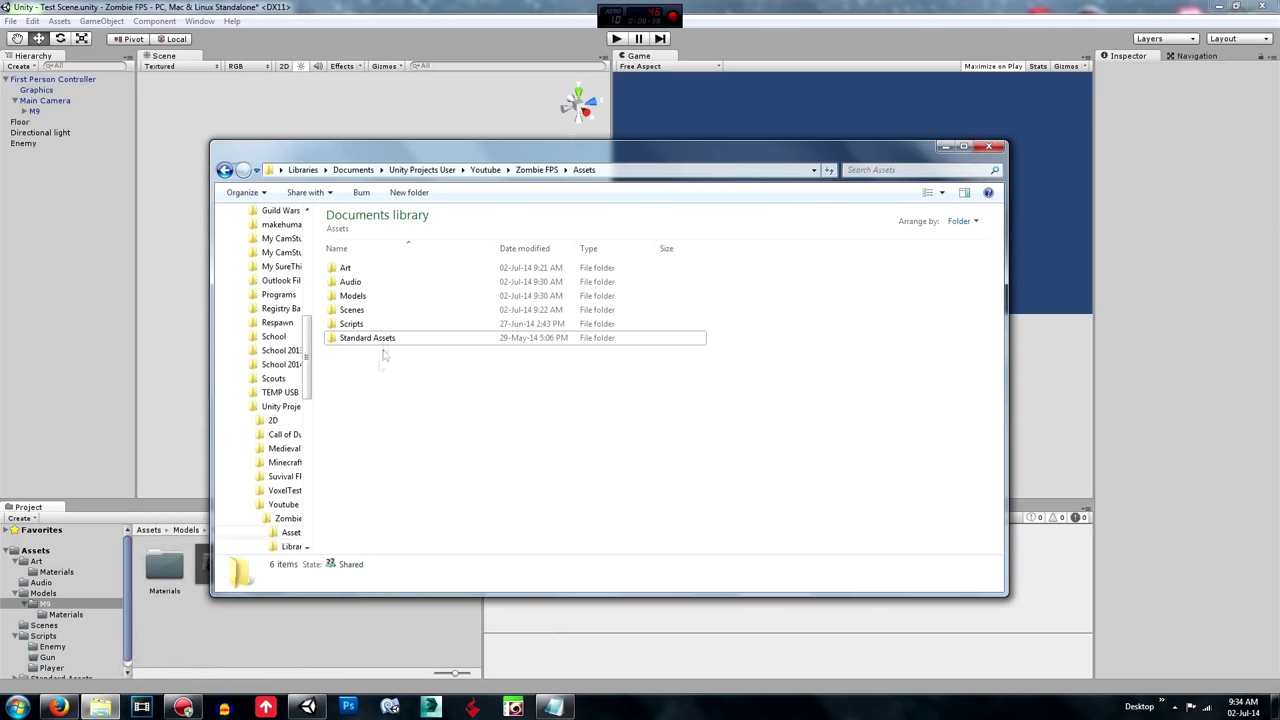
pyautogui.doubleClick(377, 296)
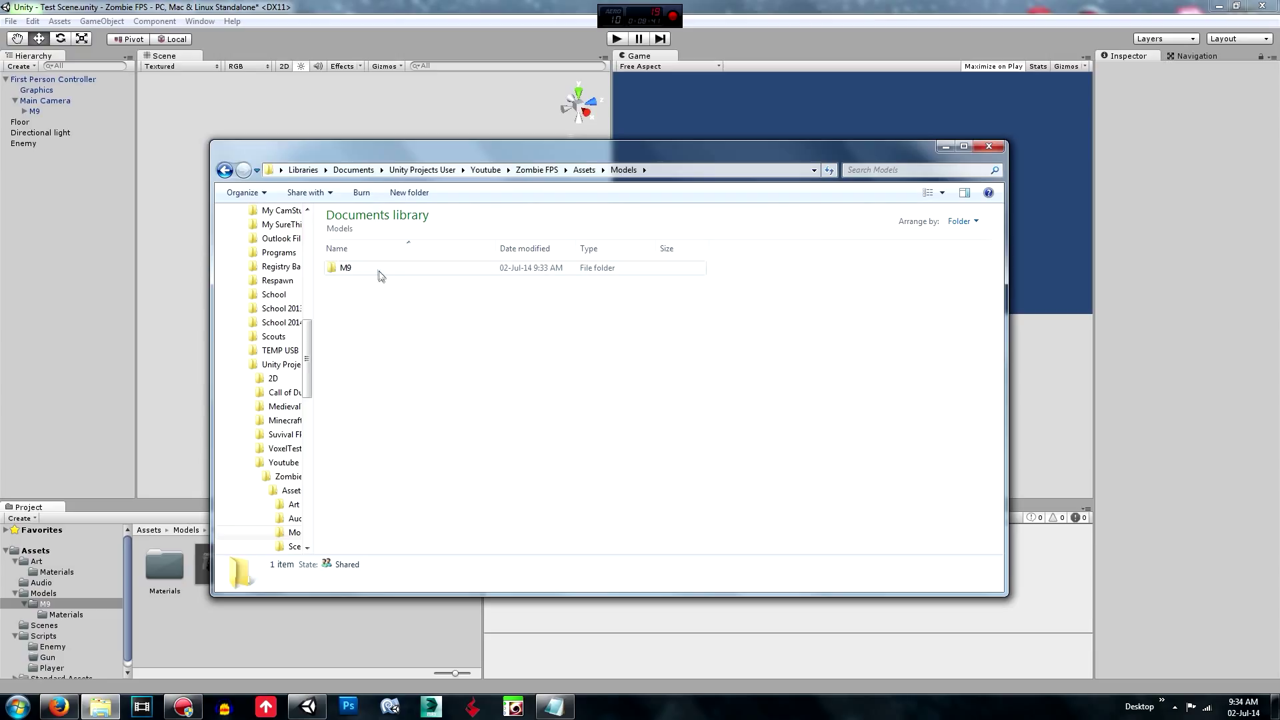
pyautogui.doubleClick(404, 274)
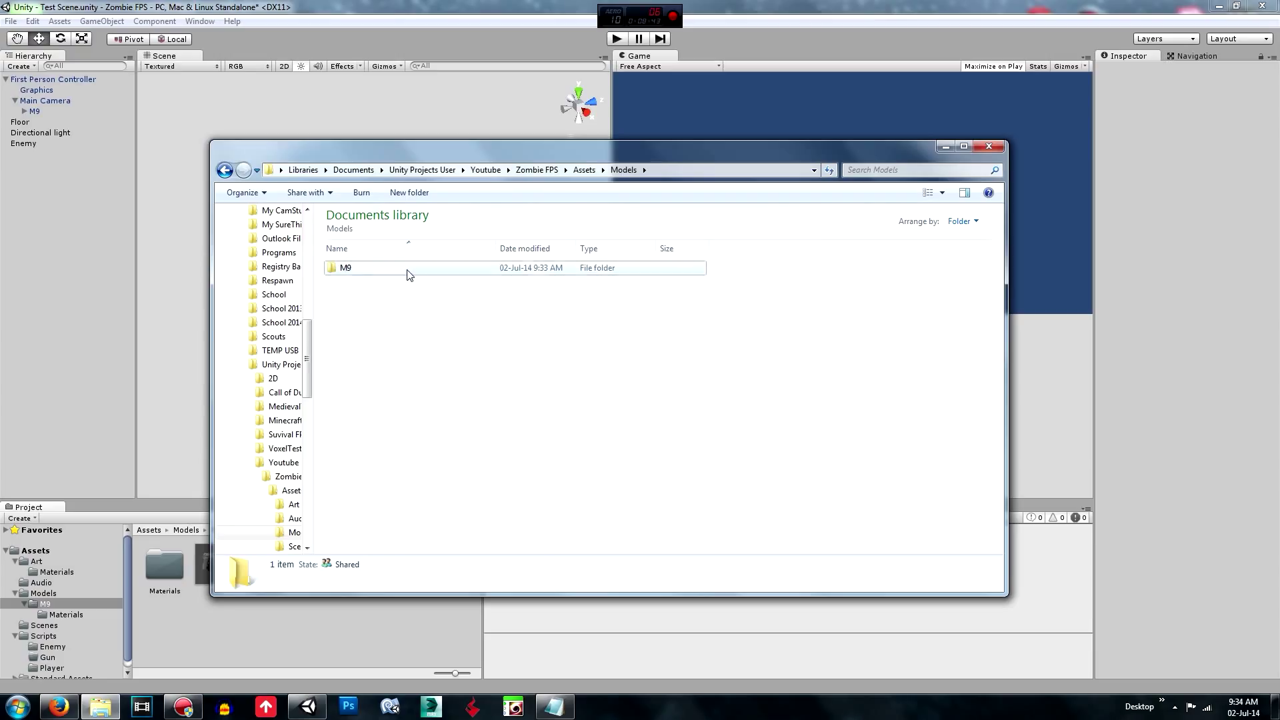
pyautogui.click(400, 296)
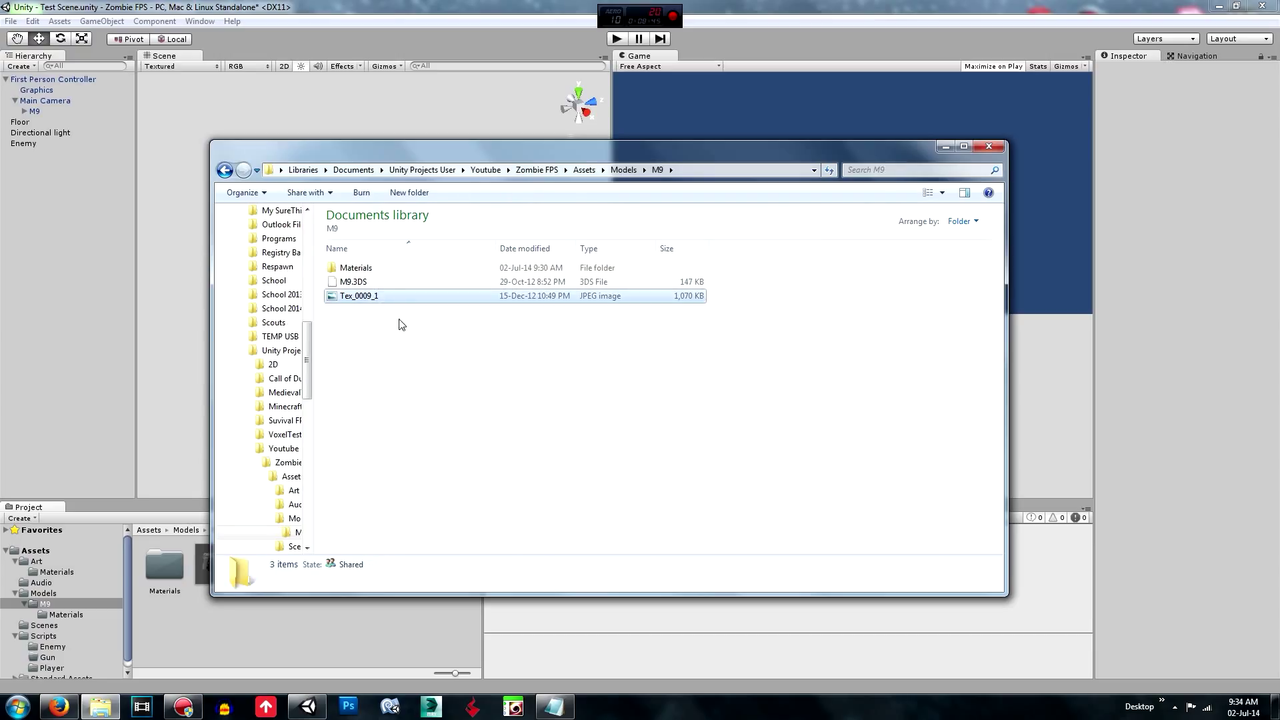
pyautogui.click(402, 366)
pyautogui.hotkey('ctrl', 'v')
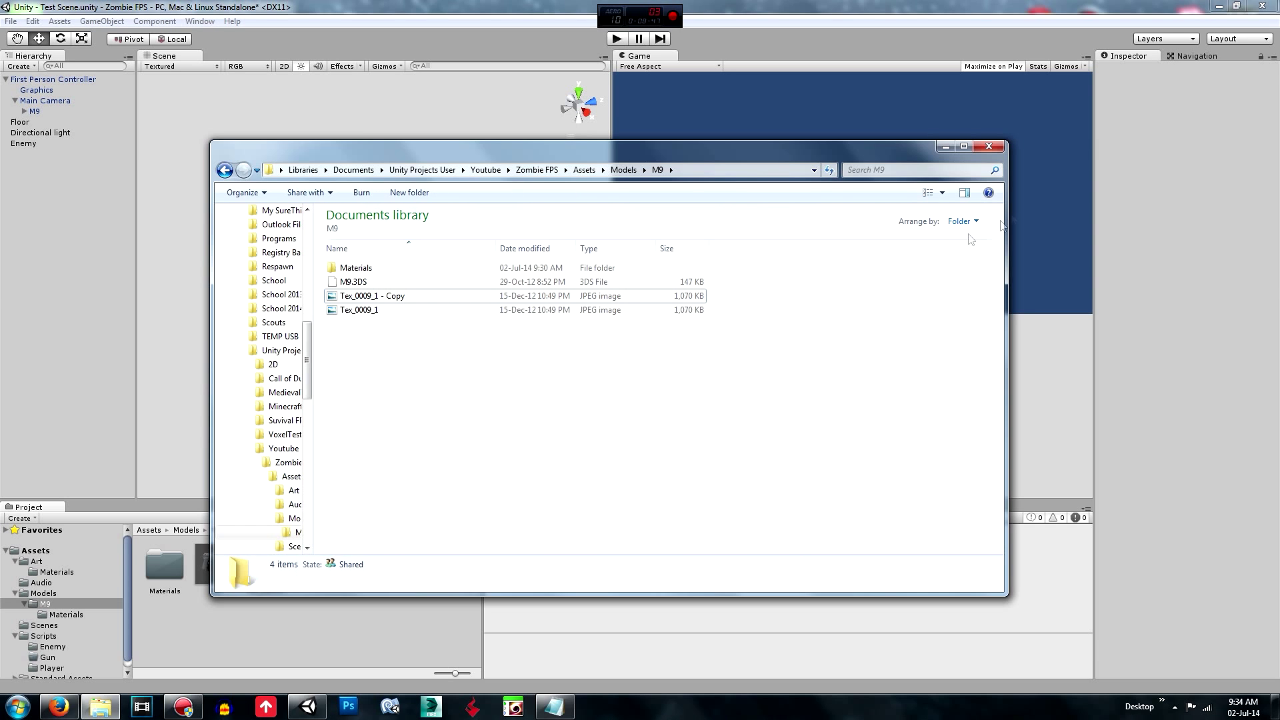
pyautogui.click(990, 146)
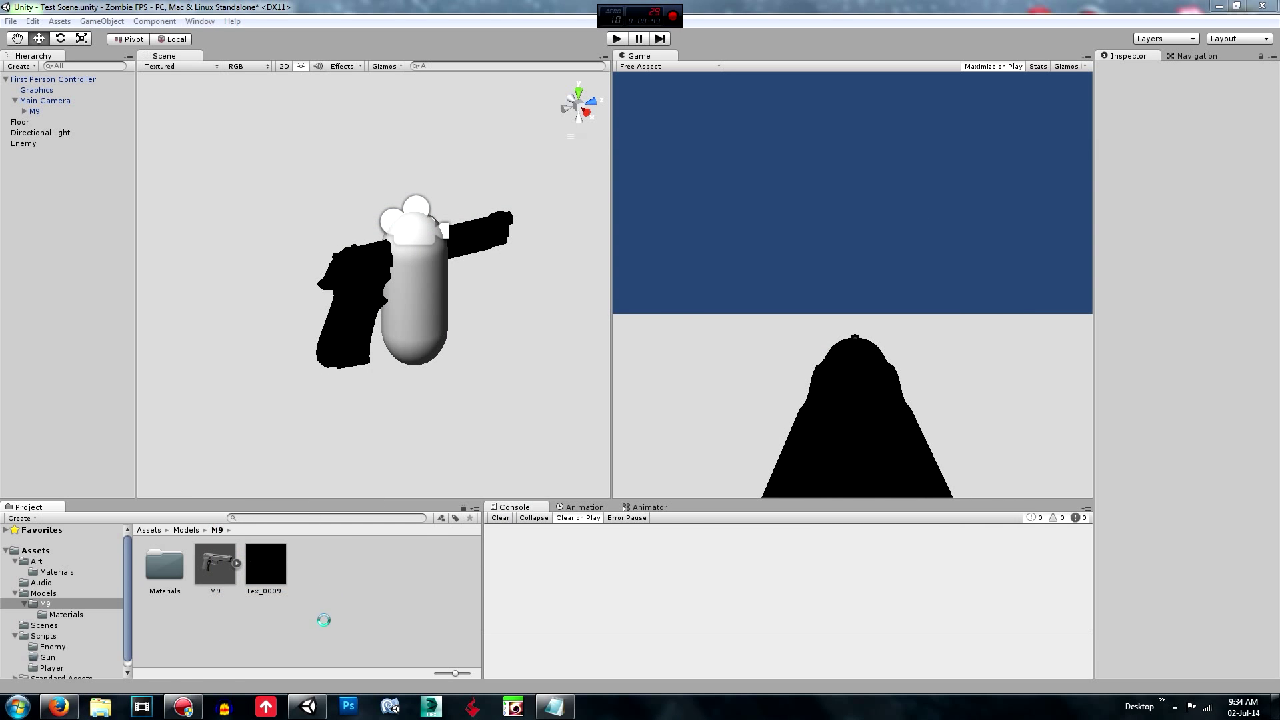
# - Import 'Tex_0009_1 - Copy' as a Normal map created from grayscale and apply
pyautogui.click(322, 570)
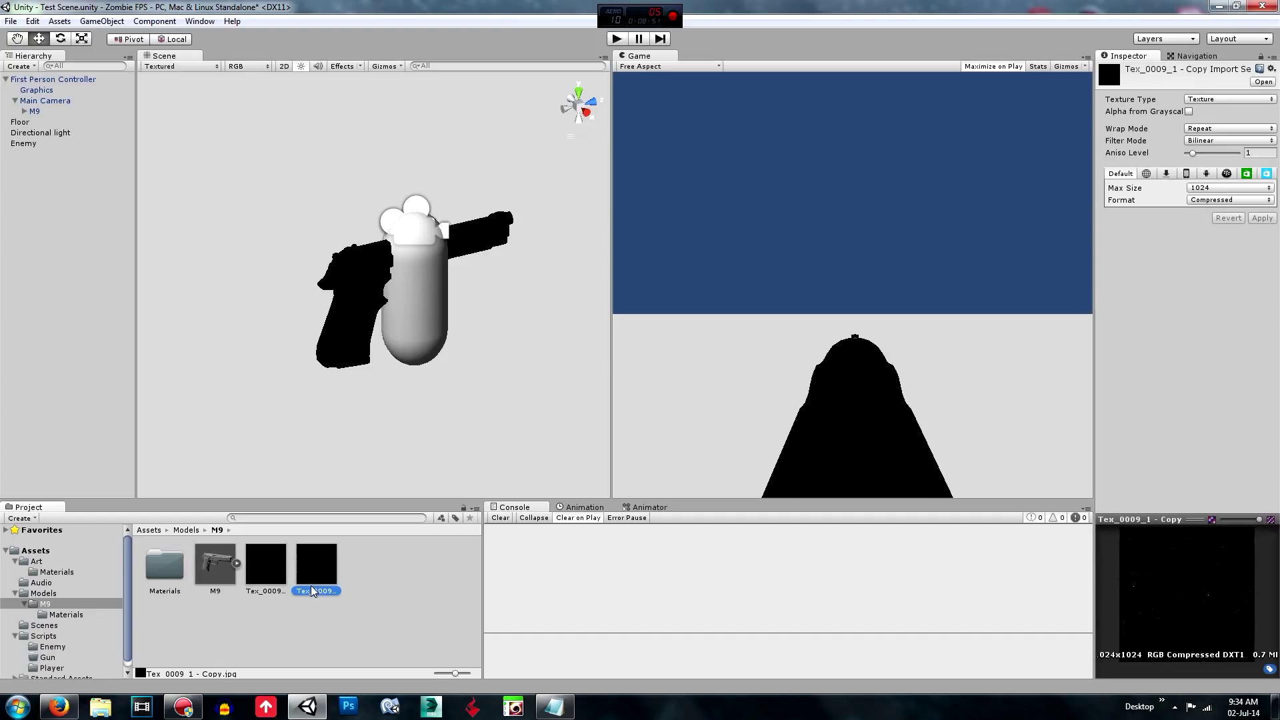
pyautogui.click(1214, 100)
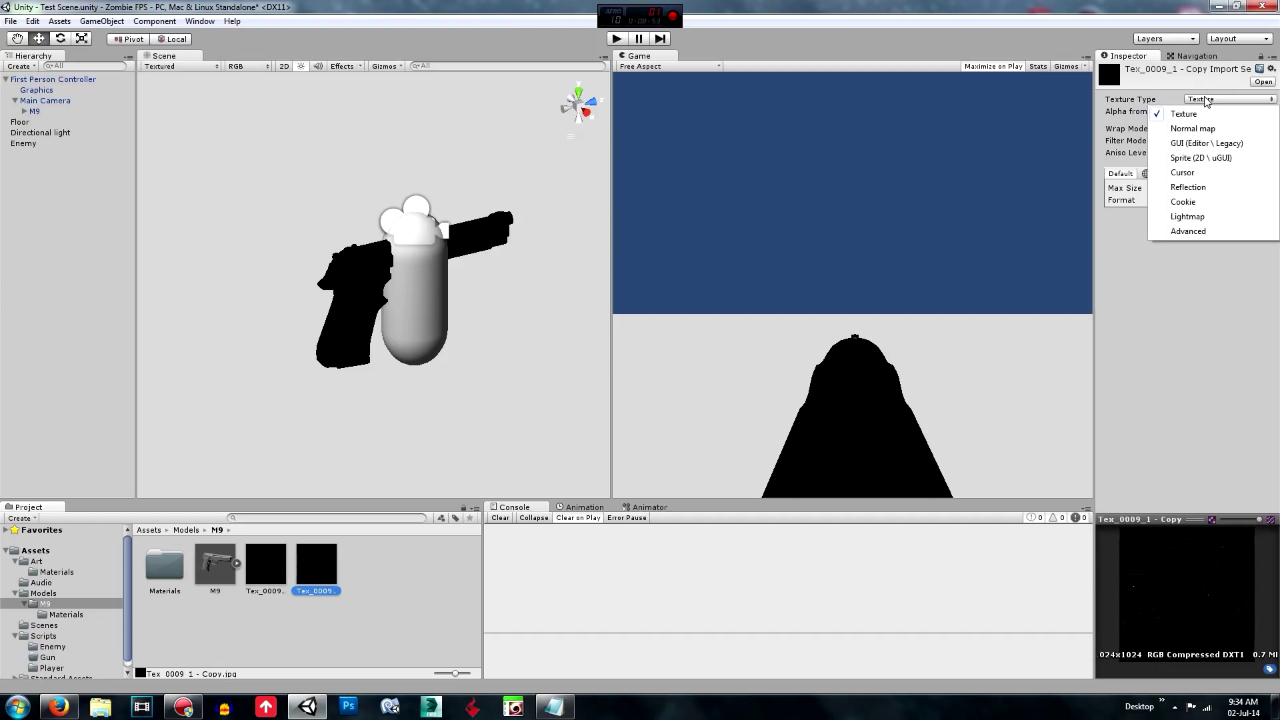
pyautogui.click(1222, 130)
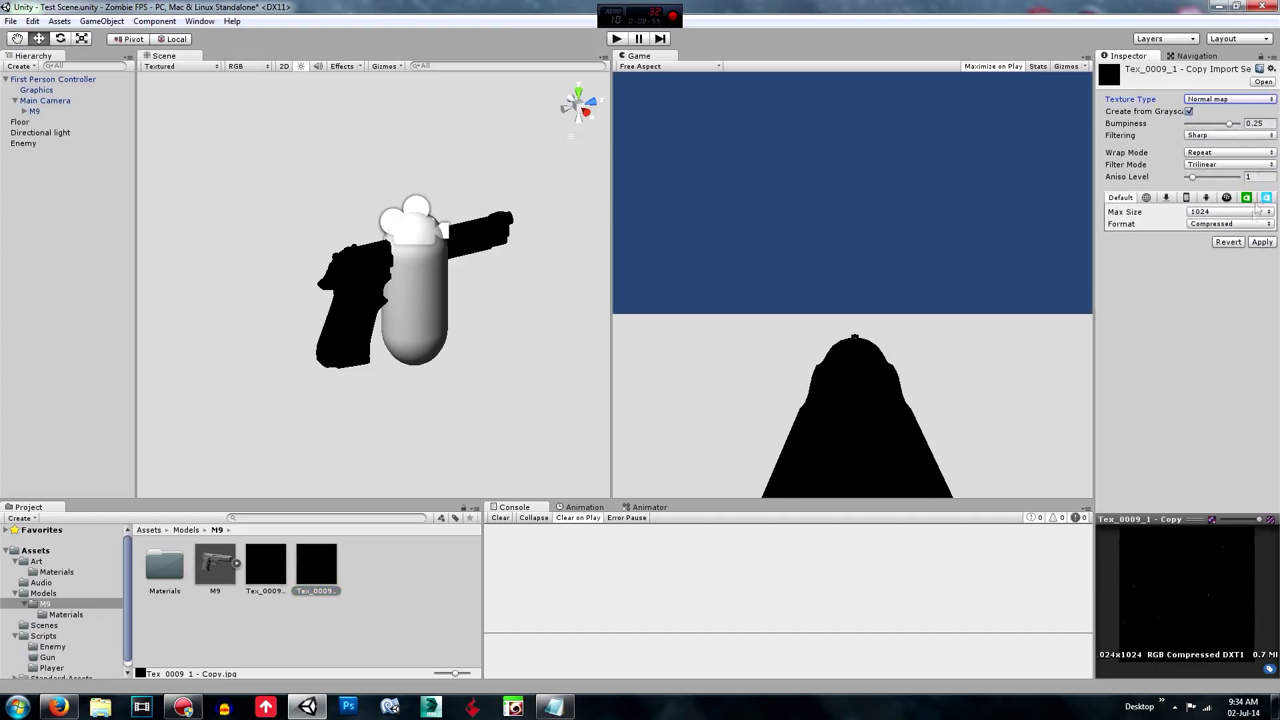
pyautogui.click(1262, 242)
pyautogui.click(420, 613)
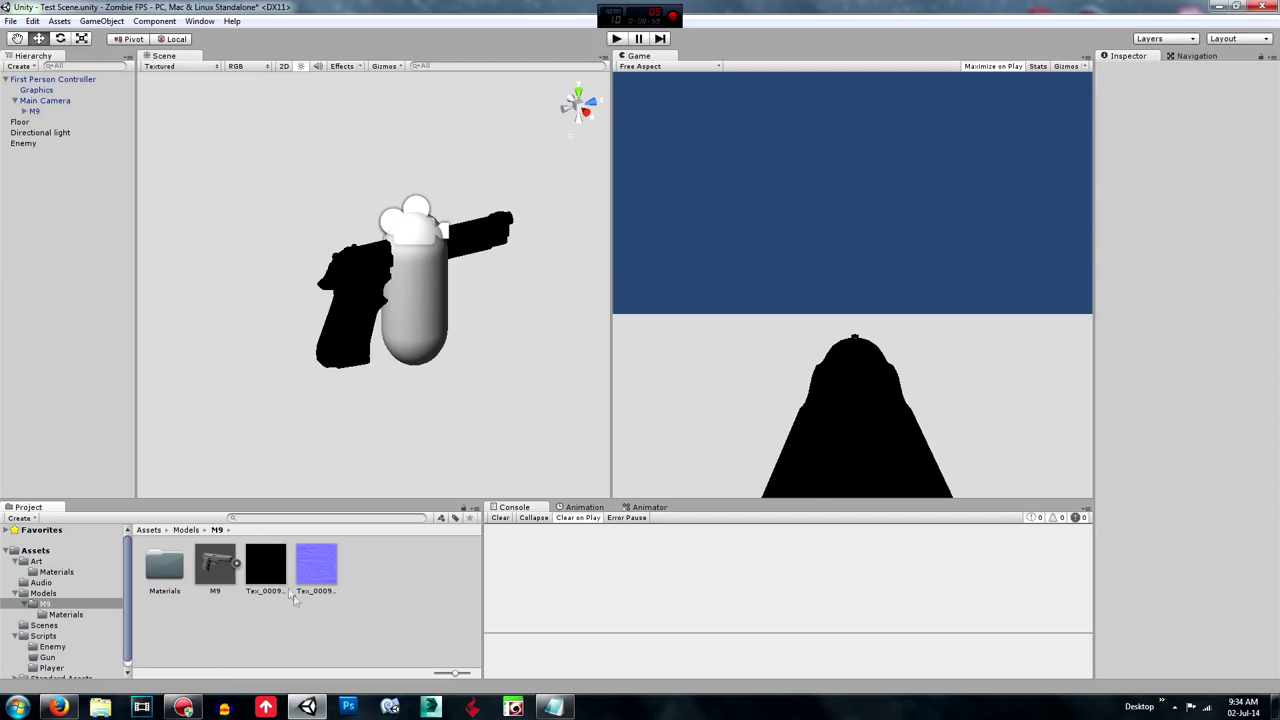
# - Put 'Tex_0009_1 - Copy' into the gun material's Normalmap slot and inspect the gun close up
pyautogui.click(236, 556)
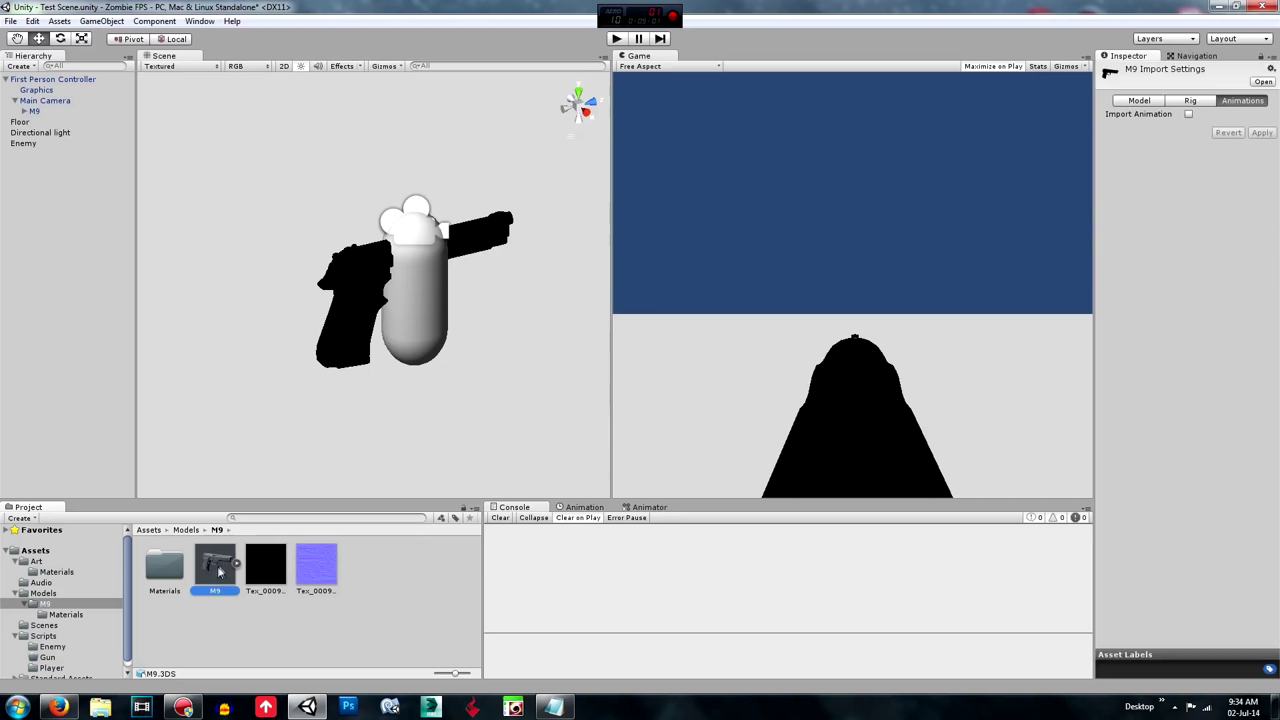
pyautogui.click(292, 649)
pyautogui.click(359, 282)
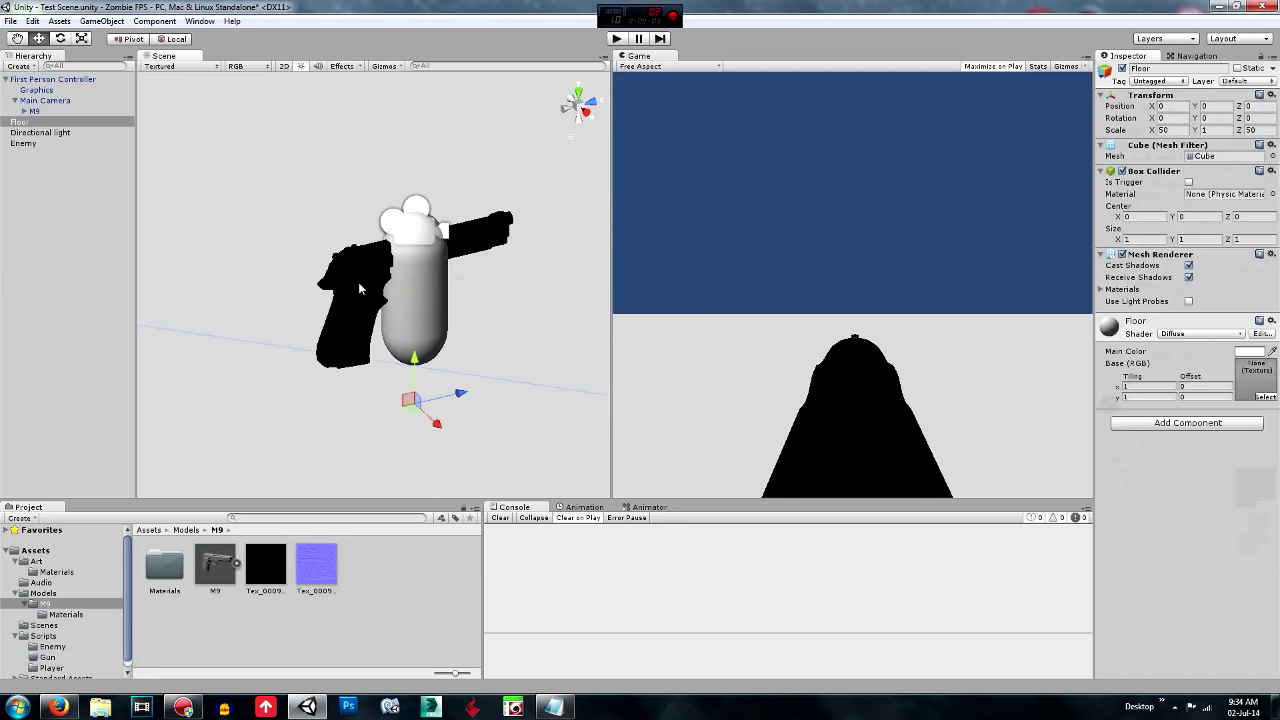
pyautogui.moveTo(322, 572); pyautogui.dragTo(1262, 535)
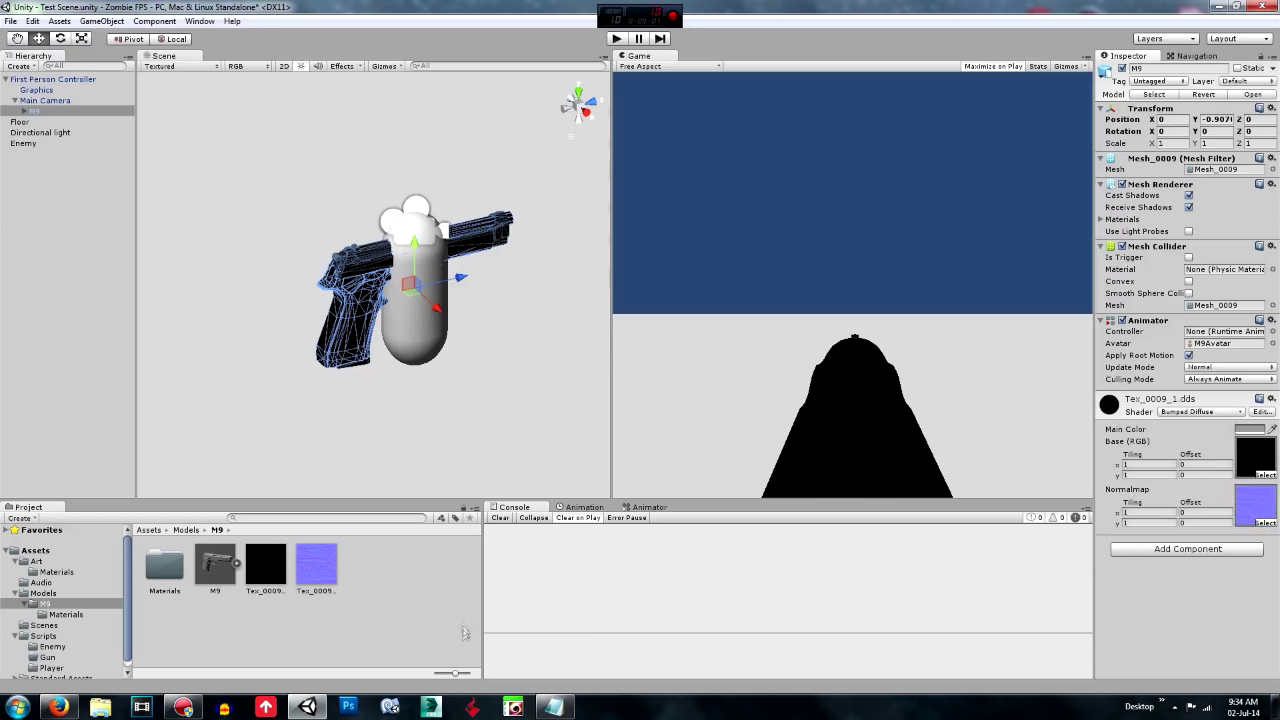
pyautogui.click(407, 607)
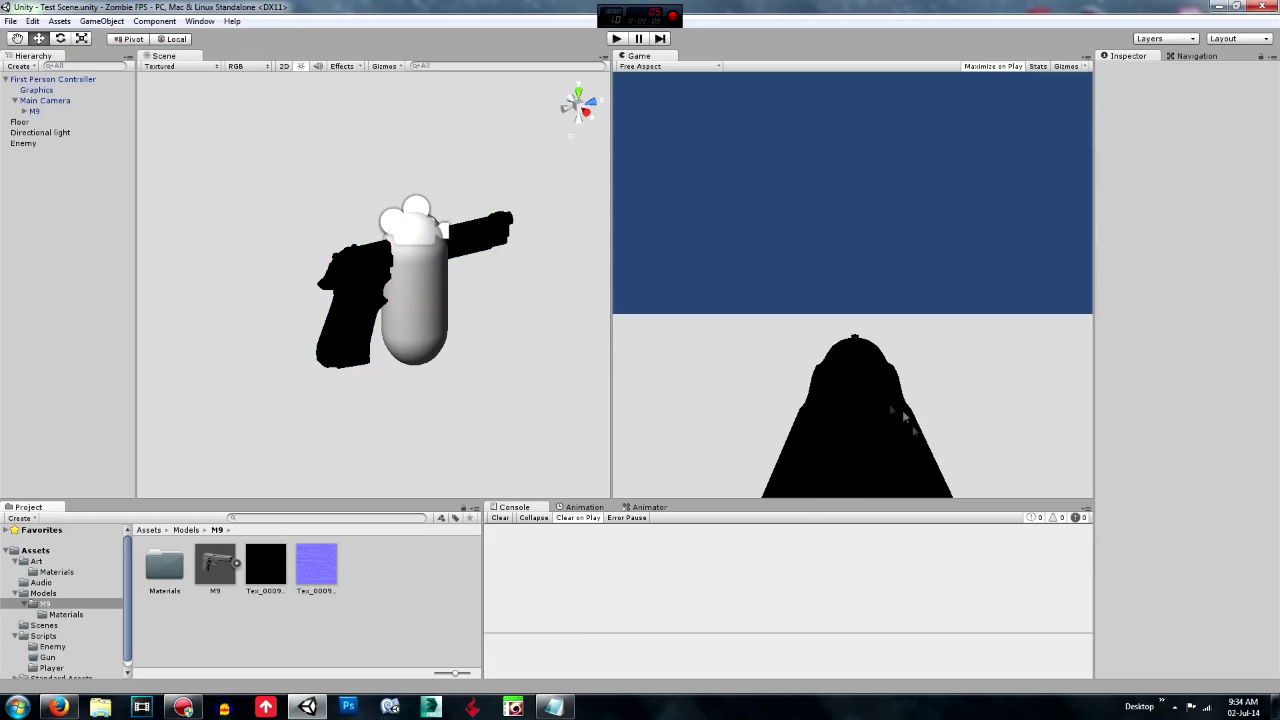
pyautogui.scroll(3, 358, 311)
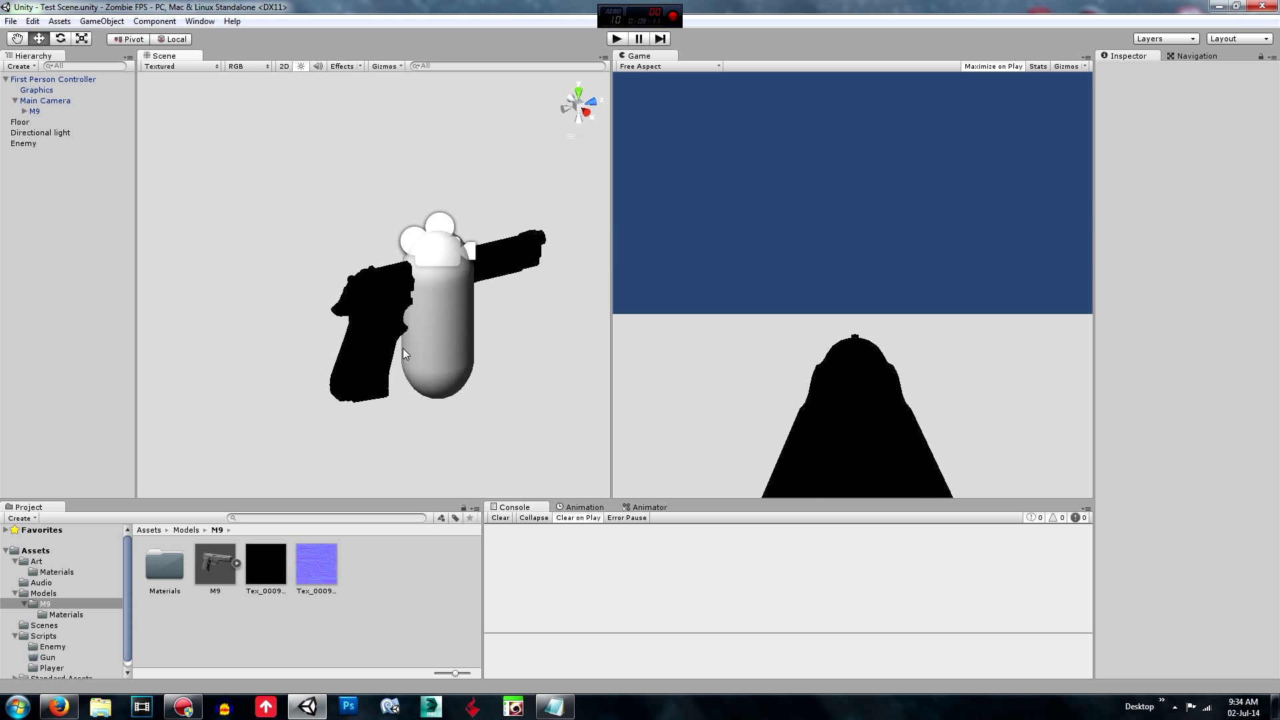
pyautogui.scroll(6, 394, 359)
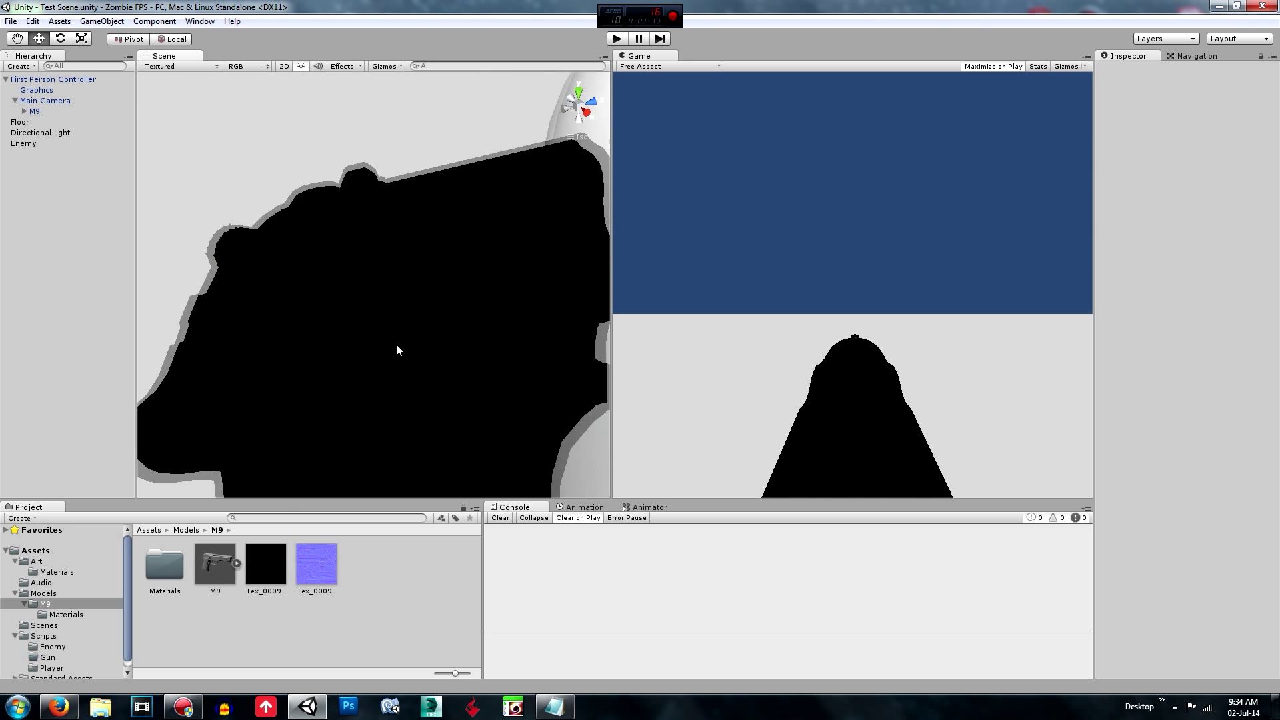
pyautogui.moveTo(398, 351); pyautogui.dragTo(429, 403, button='middle')
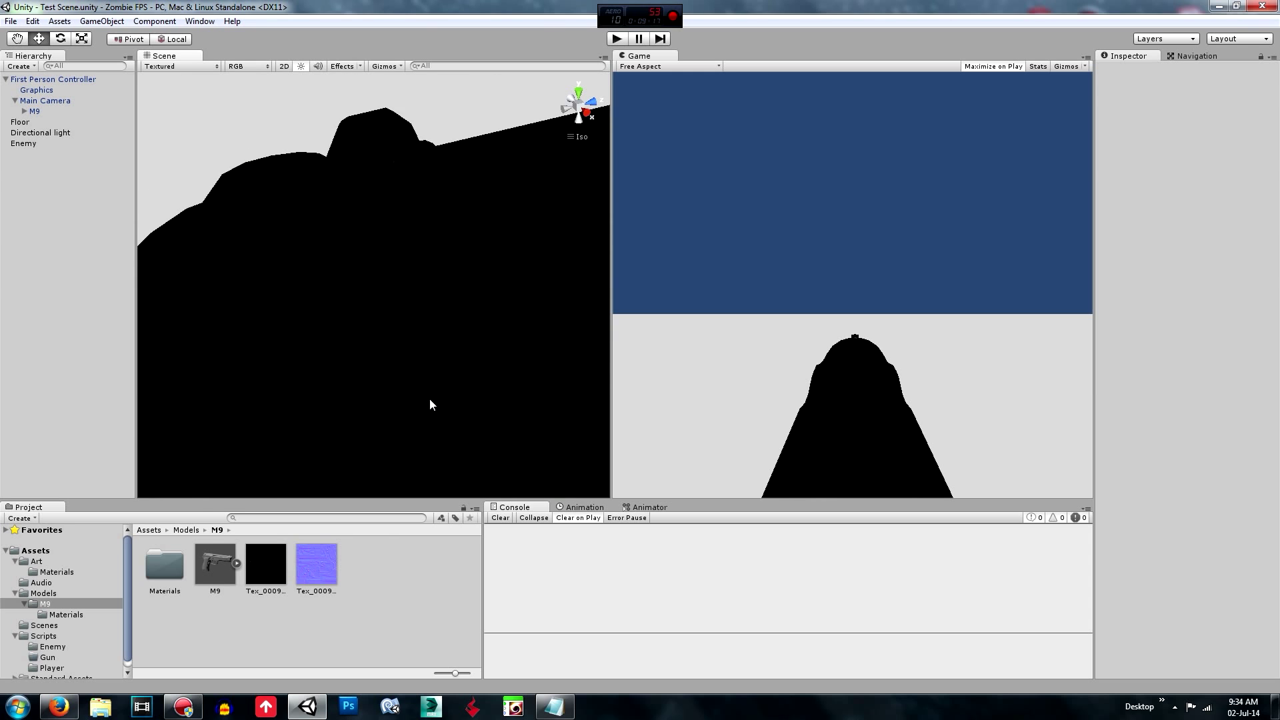
pyautogui.keyDown('alt'); pyautogui.moveTo(429, 396); pyautogui.dragTo(294, 302); pyautogui.keyUp('alt')
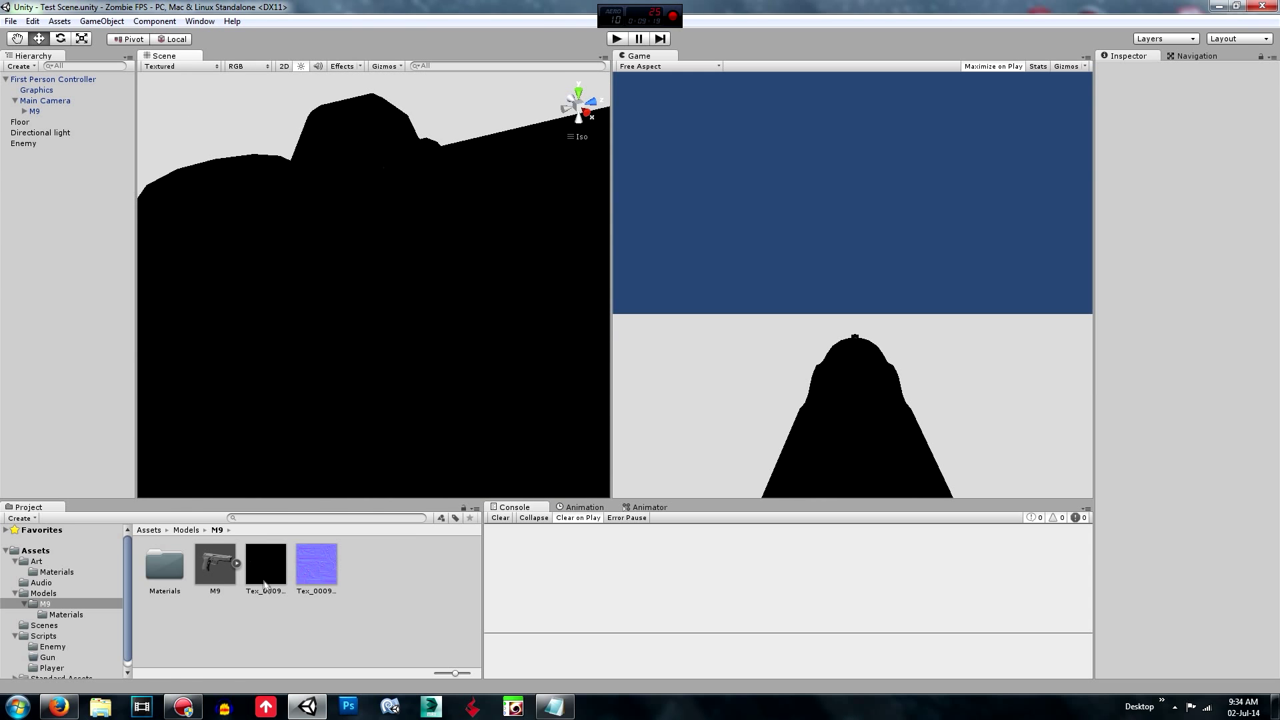
pyautogui.click(306, 564)
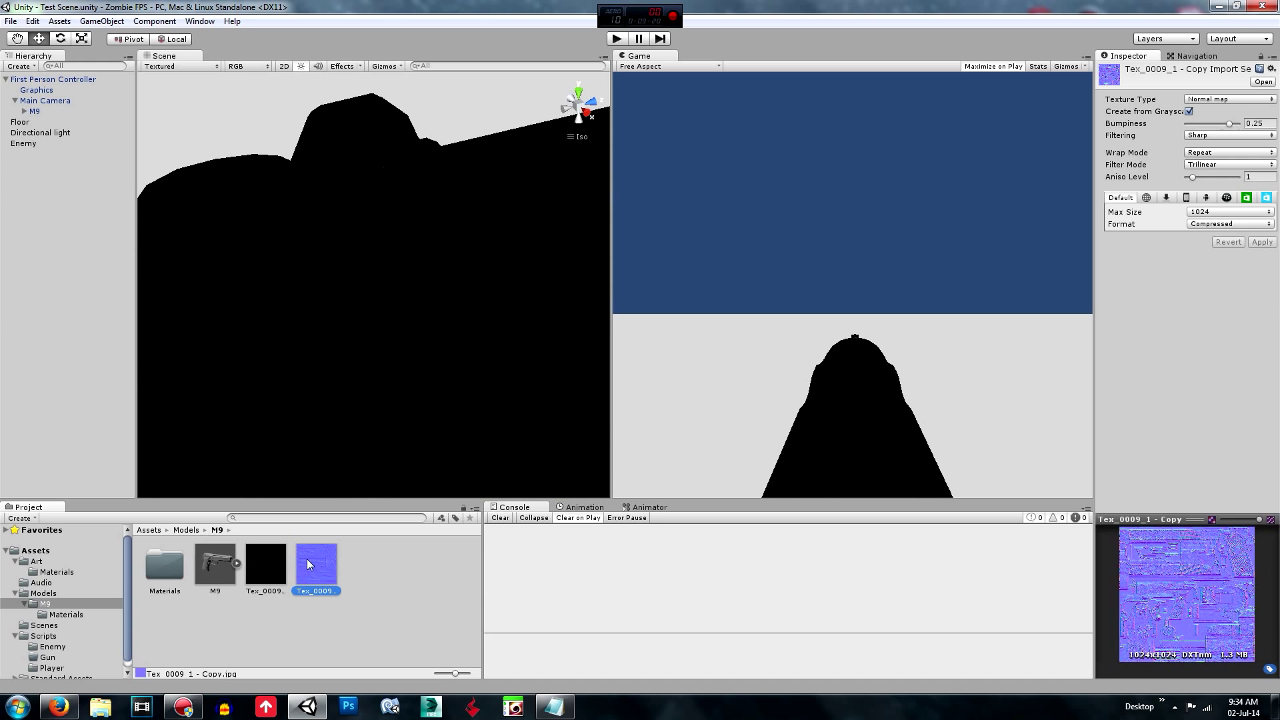
# - Lower the normal map's Bumpiness to 0.2, apply, and check the gun
pyautogui.click(1265, 123)
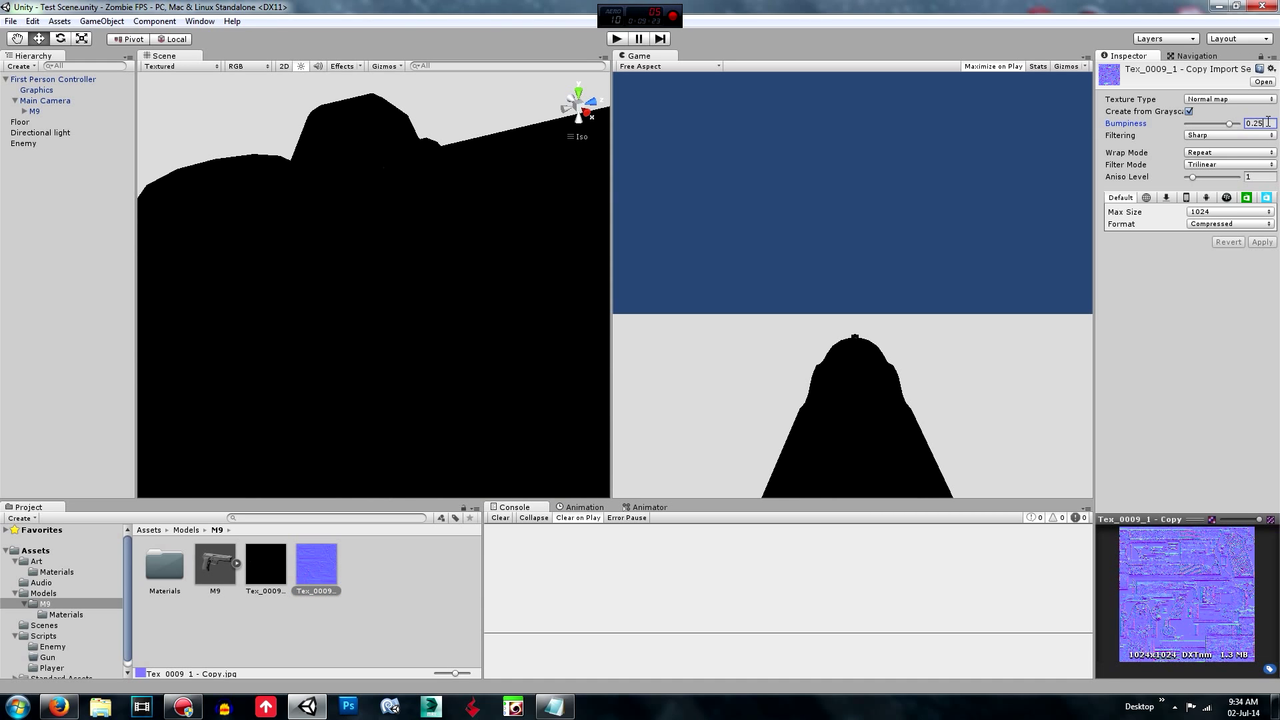
pyautogui.press('BackSpace')
pyautogui.click(1269, 244)
pyautogui.click(393, 278)
pyautogui.click(460, 228)
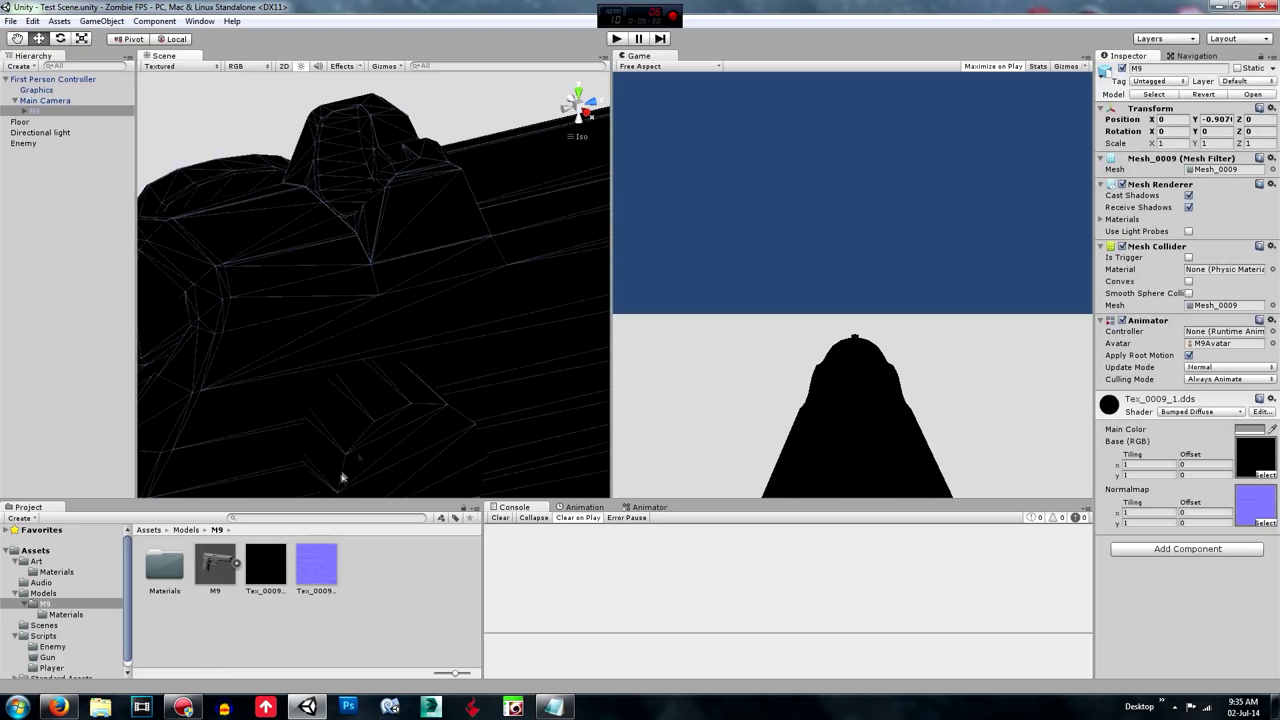
pyautogui.click(374, 646)
# - Lower Bumpiness further to 0.15, apply, and orbit around the gun
pyautogui.click(315, 577)
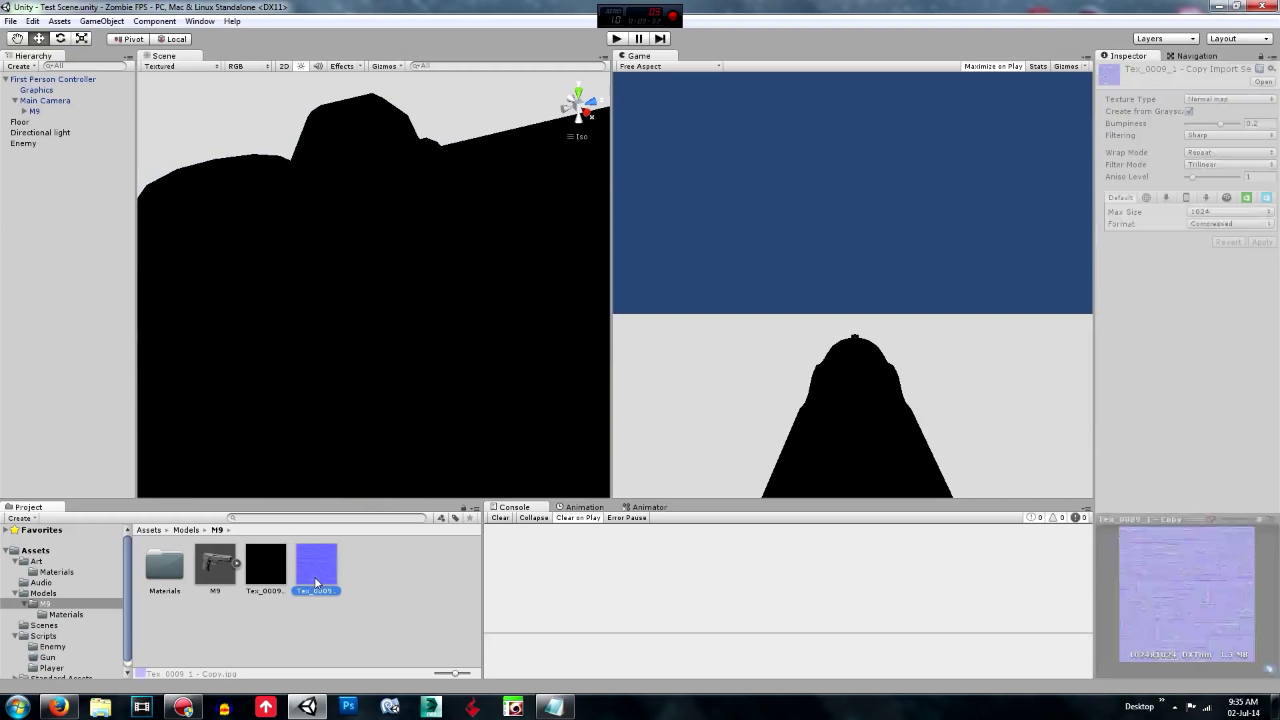
pyautogui.click(1271, 122)
pyautogui.press('BackSpace')
pyautogui.write('15')
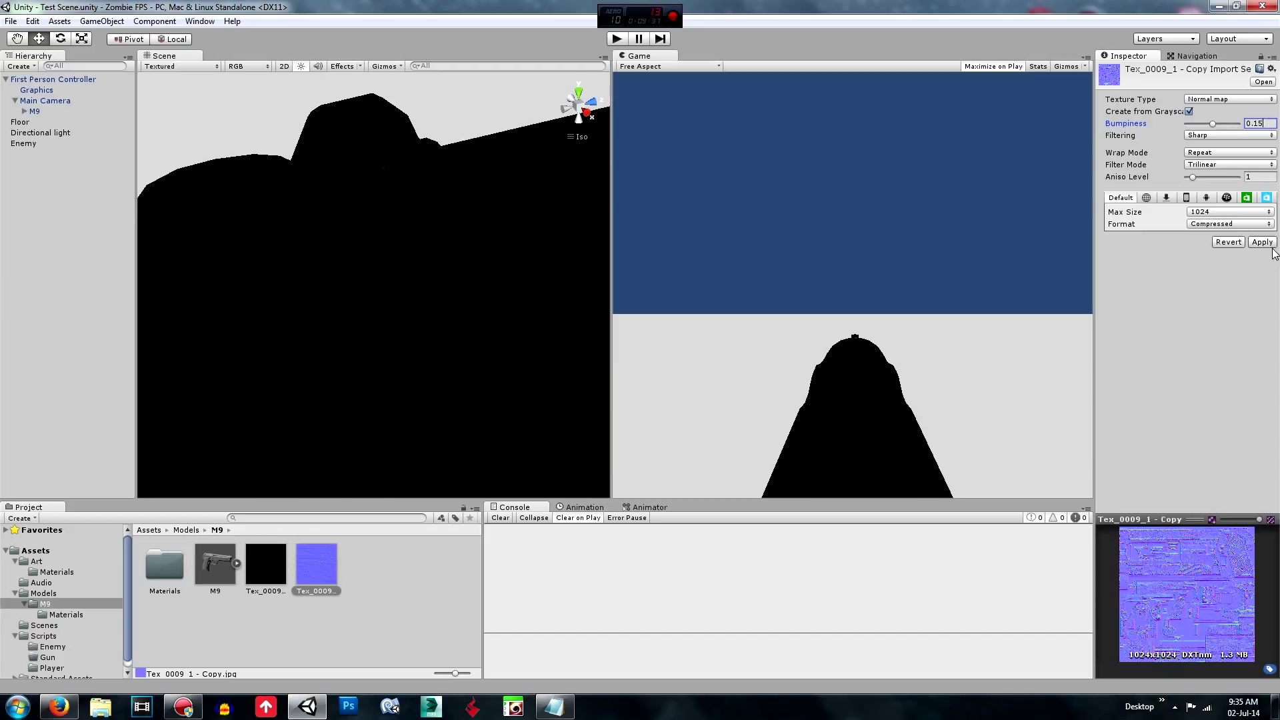
pyautogui.click(1263, 242)
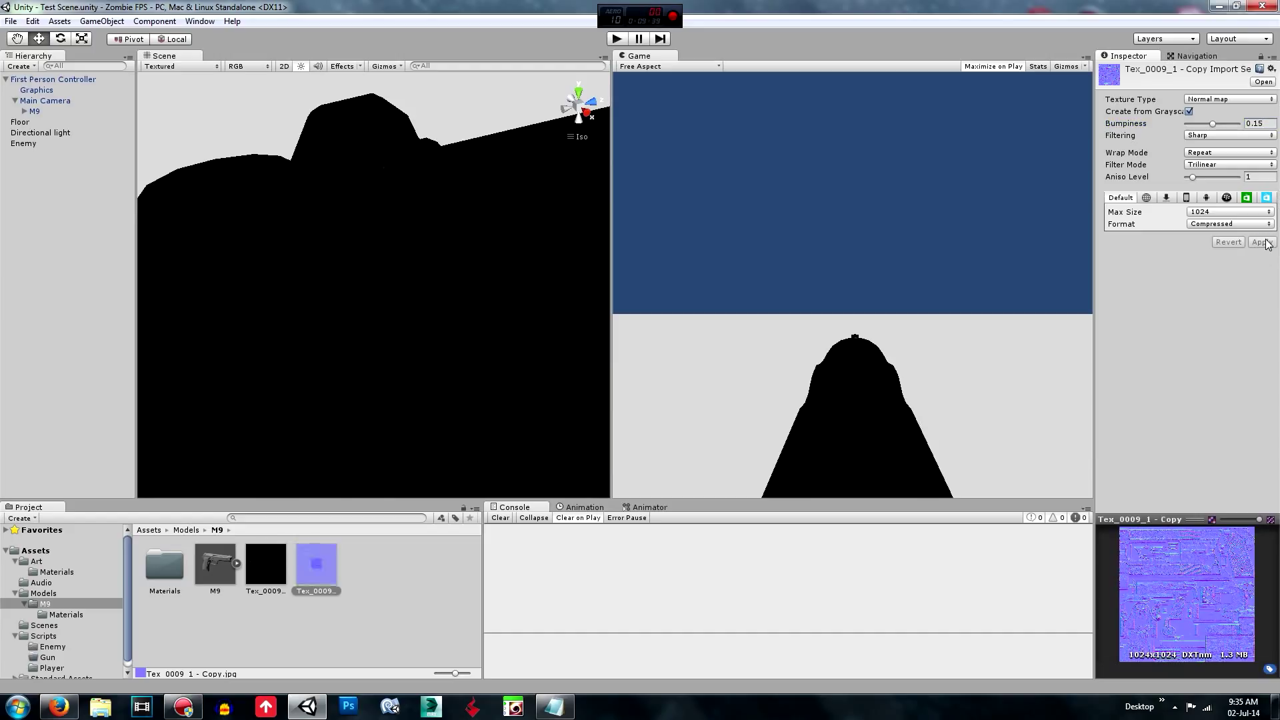
pyautogui.click(457, 175)
pyautogui.moveTo(465, 199); pyautogui.dragTo(314, 375, button='right')
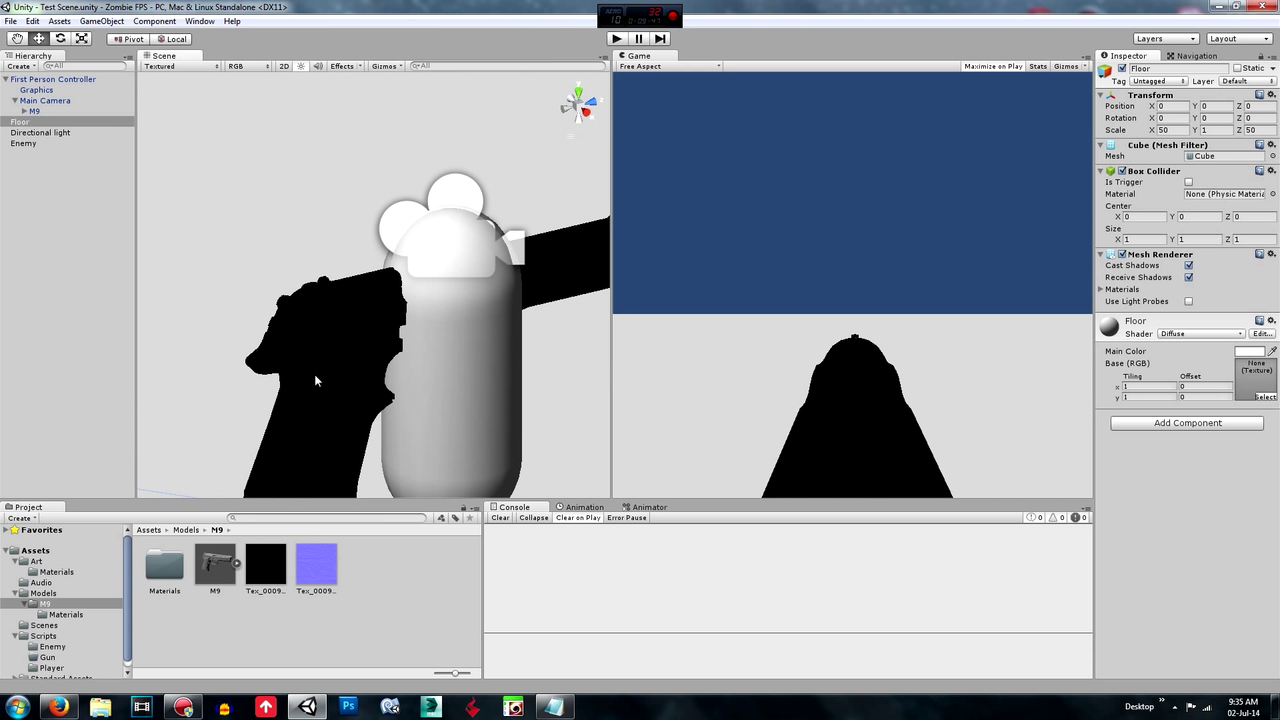
# - Select the M9 pistol, slide it forward along Z and frame it in the orthographic right view
pyautogui.click(330, 356)
pyautogui.moveTo(355, 353); pyautogui.dragTo(273, 335, button='middle')
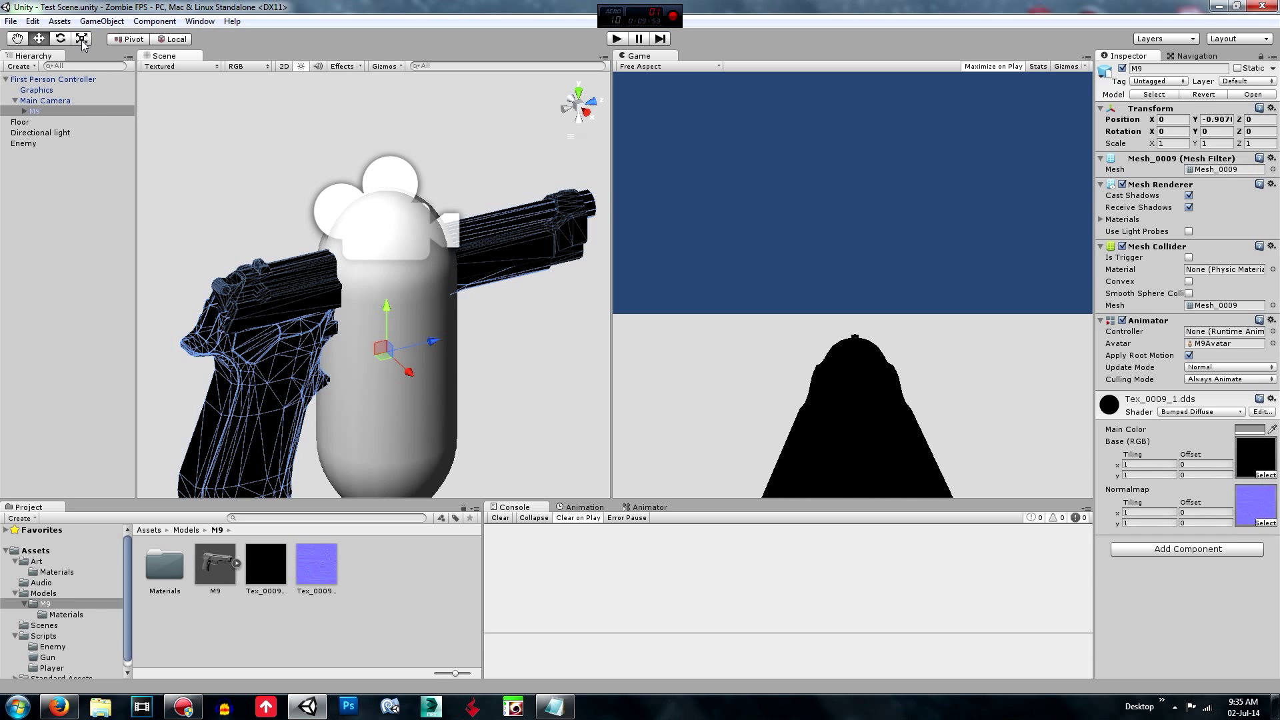
pyautogui.moveTo(430, 343); pyautogui.dragTo(774, 240)
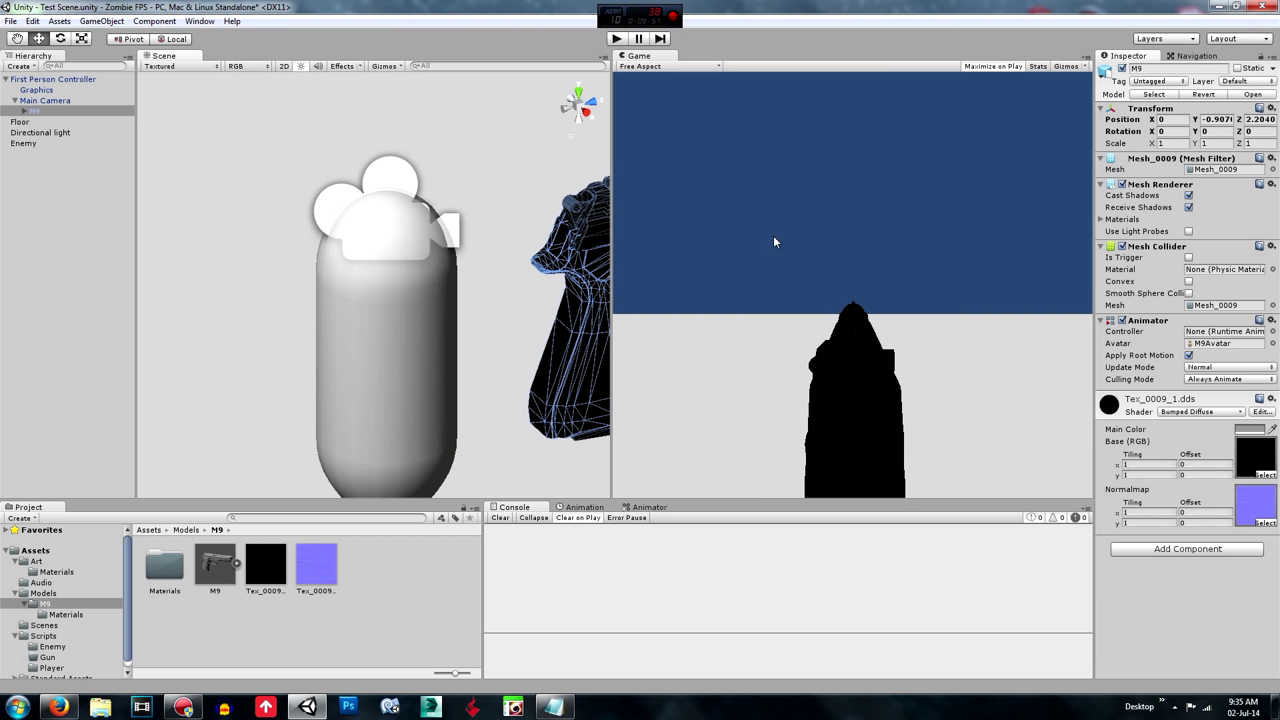
pyautogui.press('f')
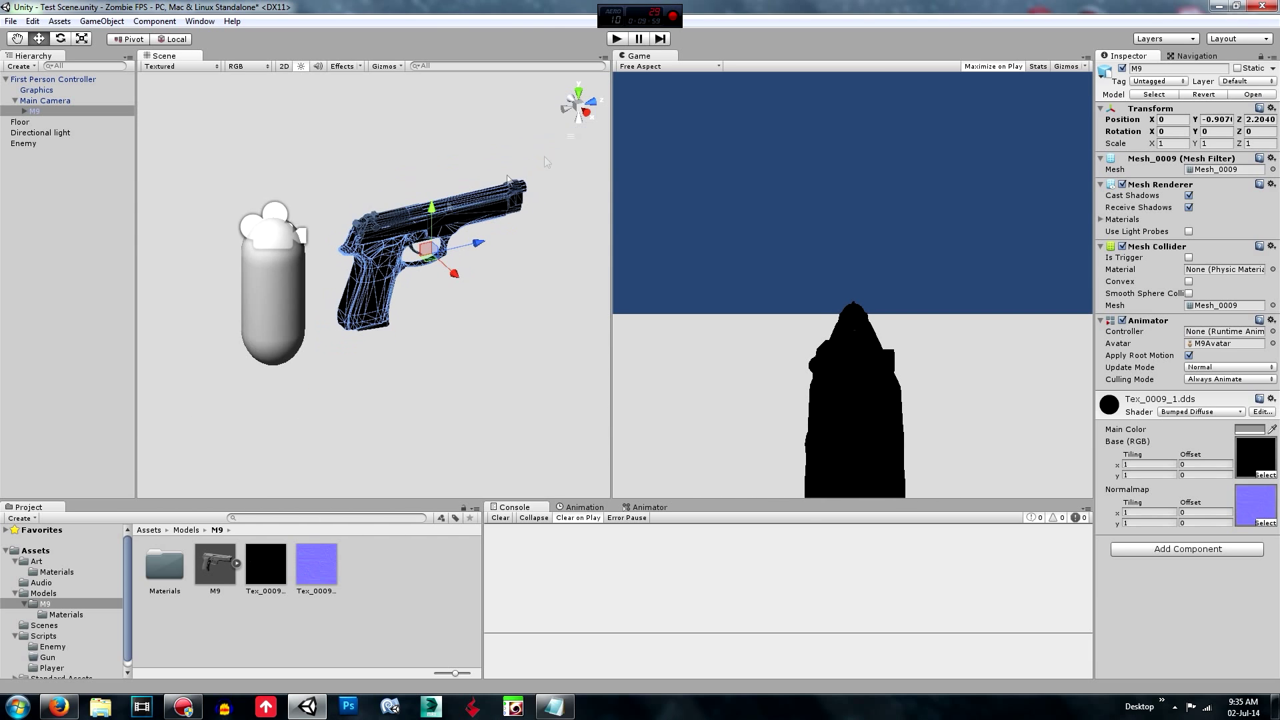
pyautogui.click(586, 112)
pyautogui.moveTo(455, 270); pyautogui.dragTo(428, 276, button='middle')
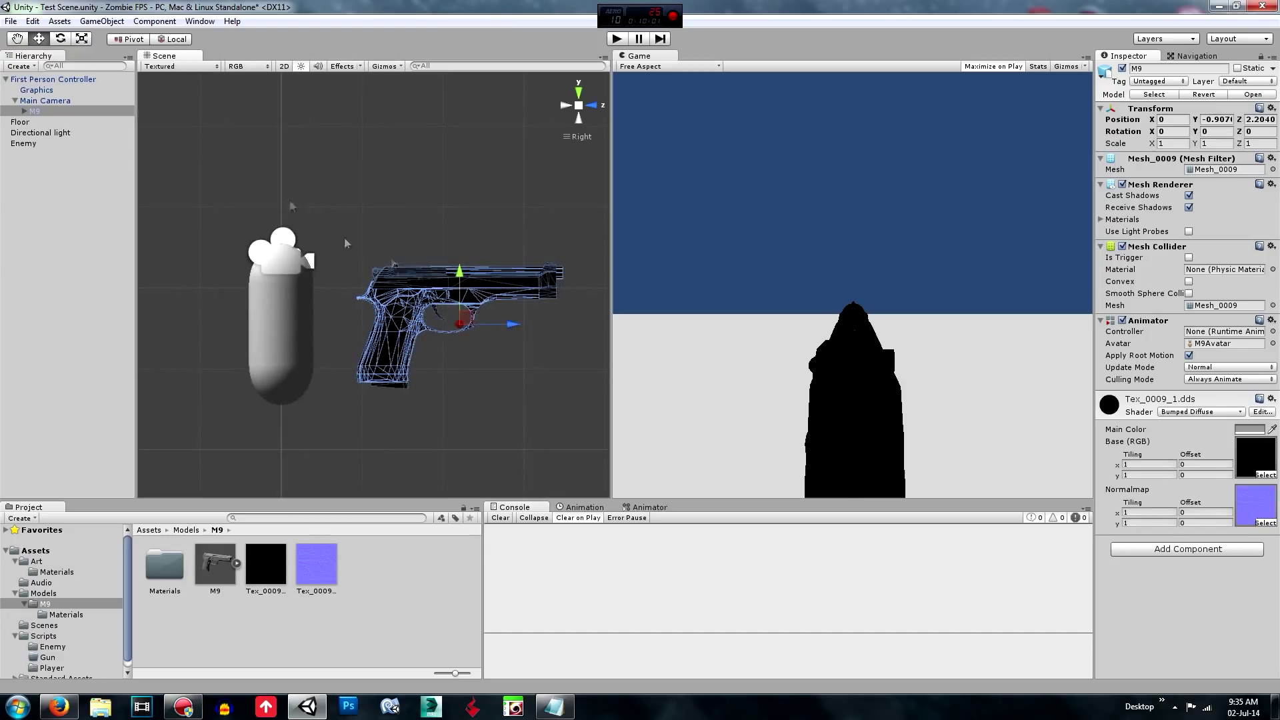
# - Shrink the pistol with the Scale tool, then set its scale to 1, 1, 1
pyautogui.click(80, 39)
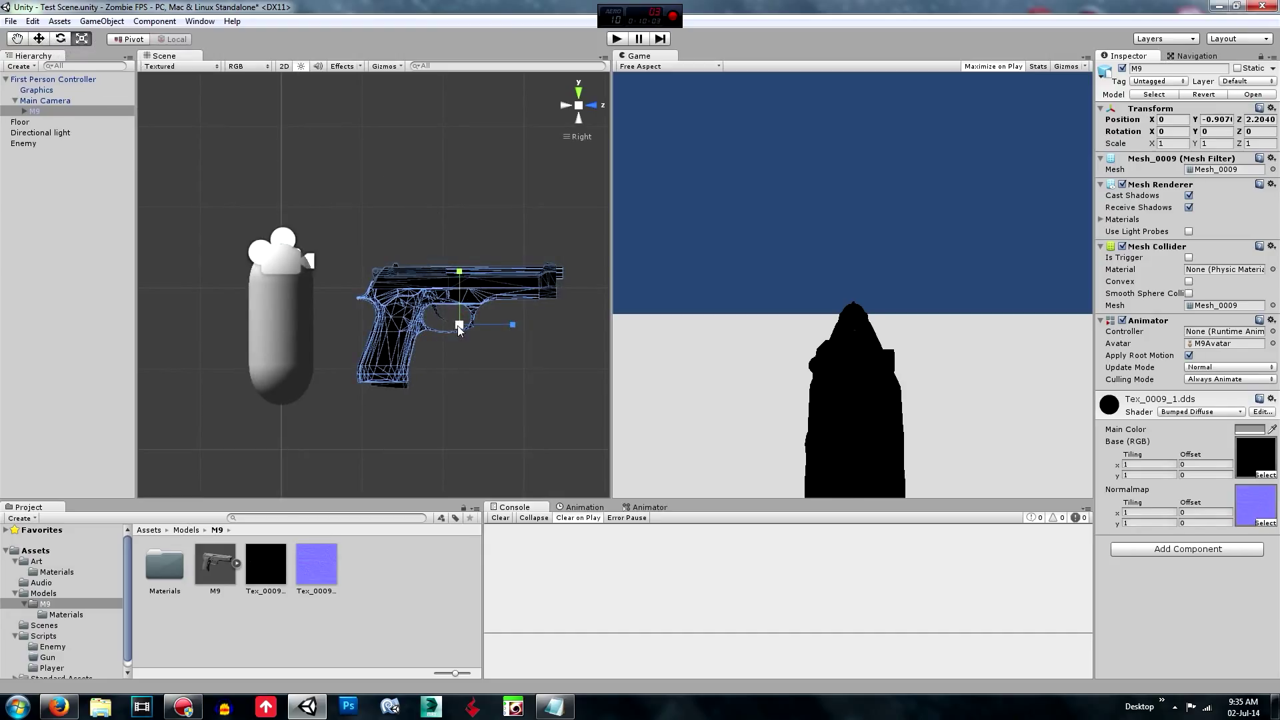
pyautogui.moveTo(459, 325); pyautogui.dragTo(436, 337)
pyautogui.click(1163, 143)
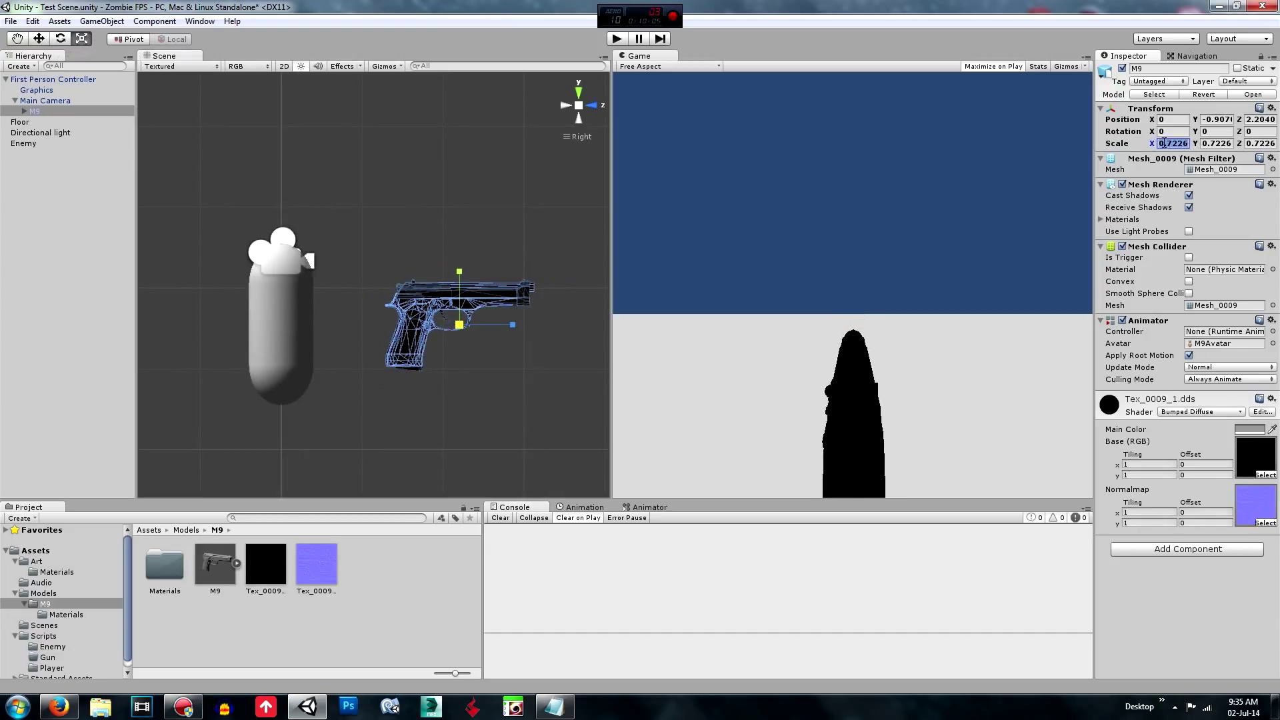
pyautogui.write('1')
pyautogui.press('Tab')
pyautogui.write('1')
pyautogui.press('Tab')
pyautogui.write('1')
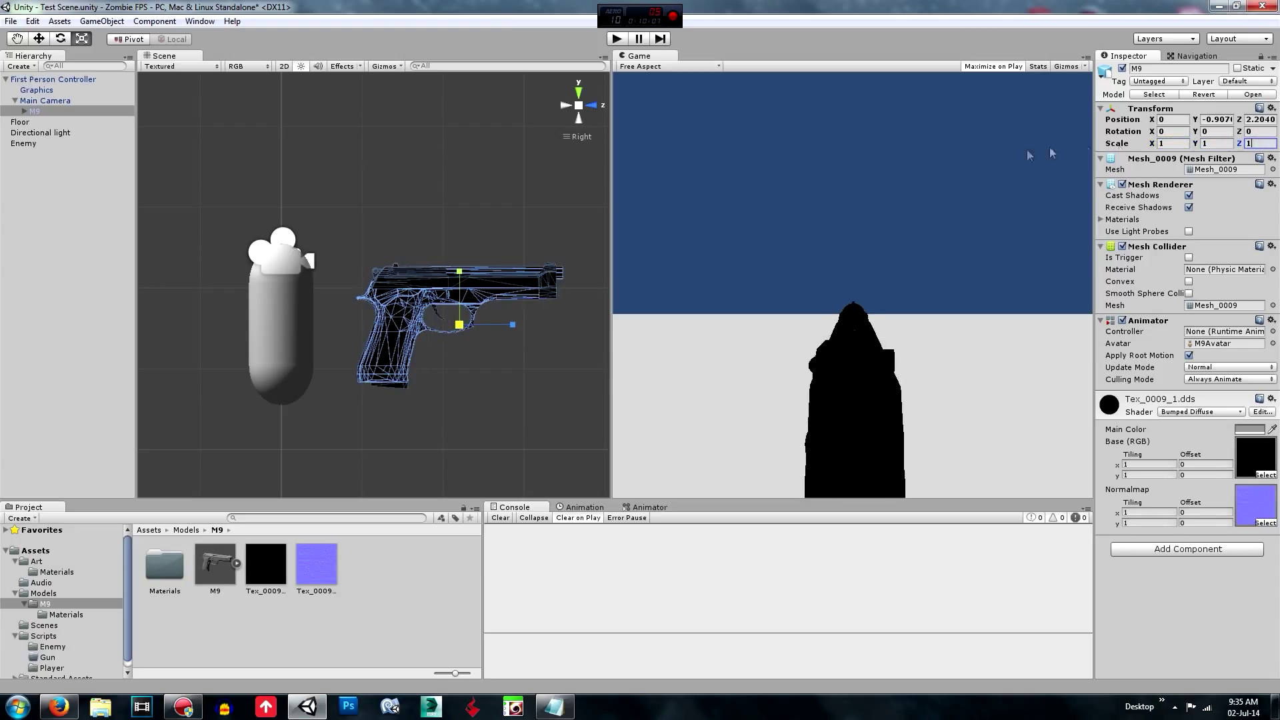
# - Try a mirrored scale of -1 on all three axes, then undo it
pyautogui.click(1173, 144)
pyautogui.write('-1')
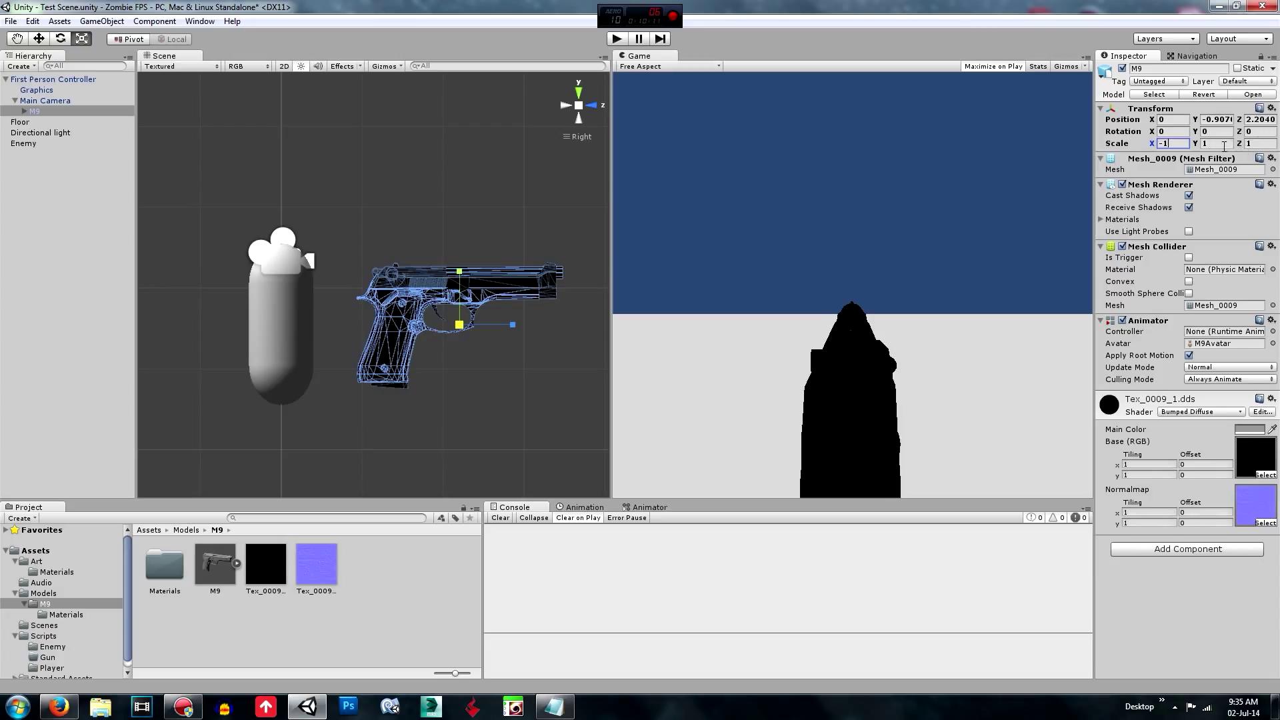
pyautogui.click(1204, 144)
pyautogui.write('-1')
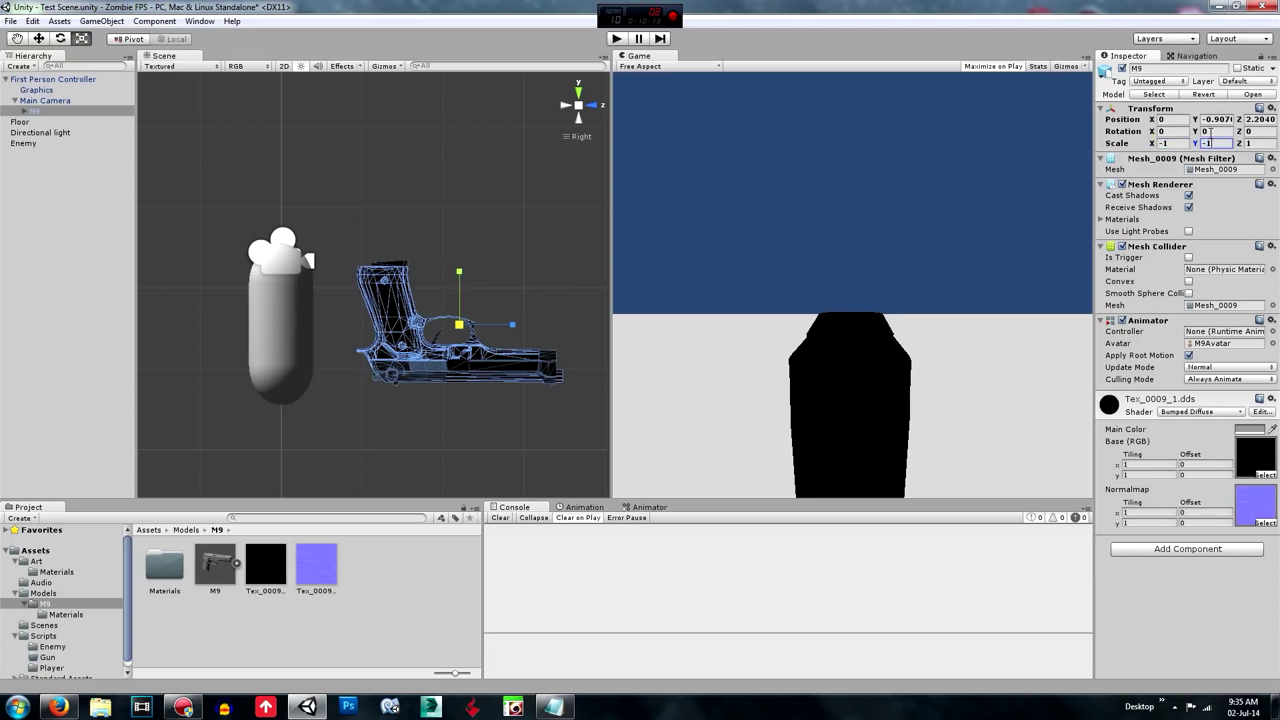
pyautogui.click(1251, 142)
pyautogui.write('-1')
pyautogui.hotkey('ctrl', 'z')
pyautogui.hotkey('ctrl', 'z')
pyautogui.hotkey('ctrl', 'z')
# - Enter 0.5 for the pistol's X, Y and Z scale
pyautogui.click(1175, 144)
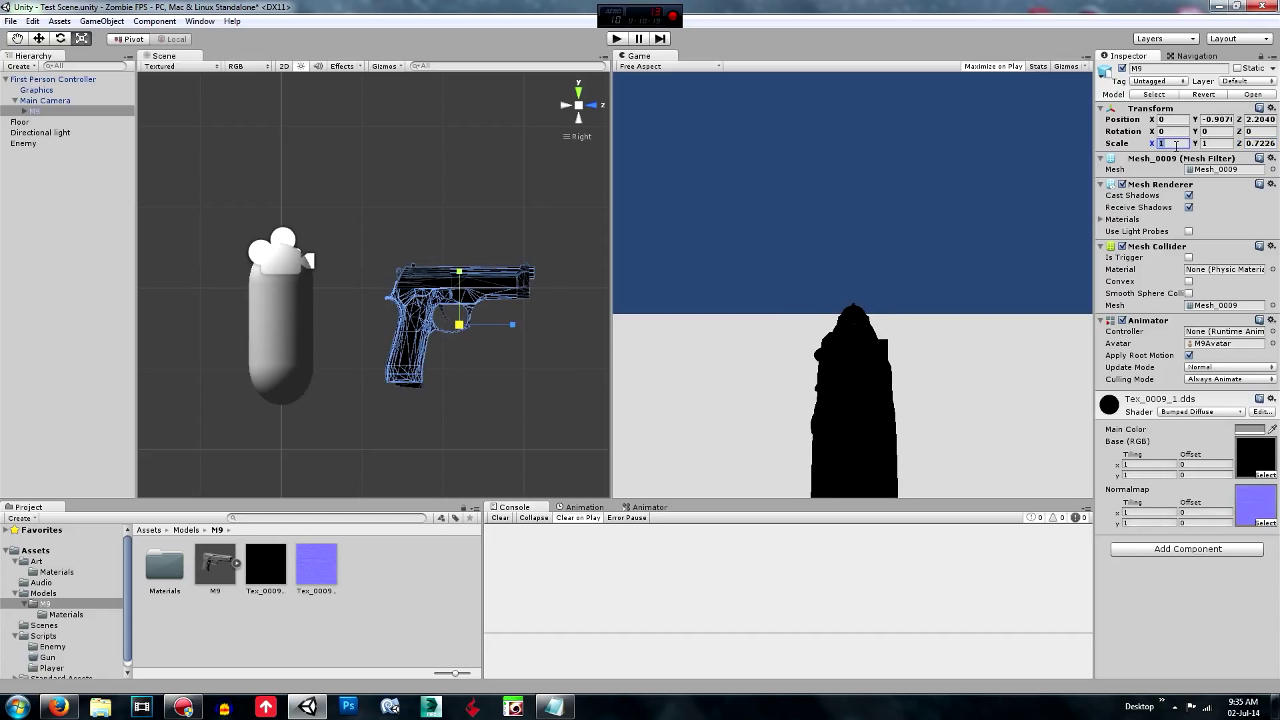
pyautogui.write('0.5')
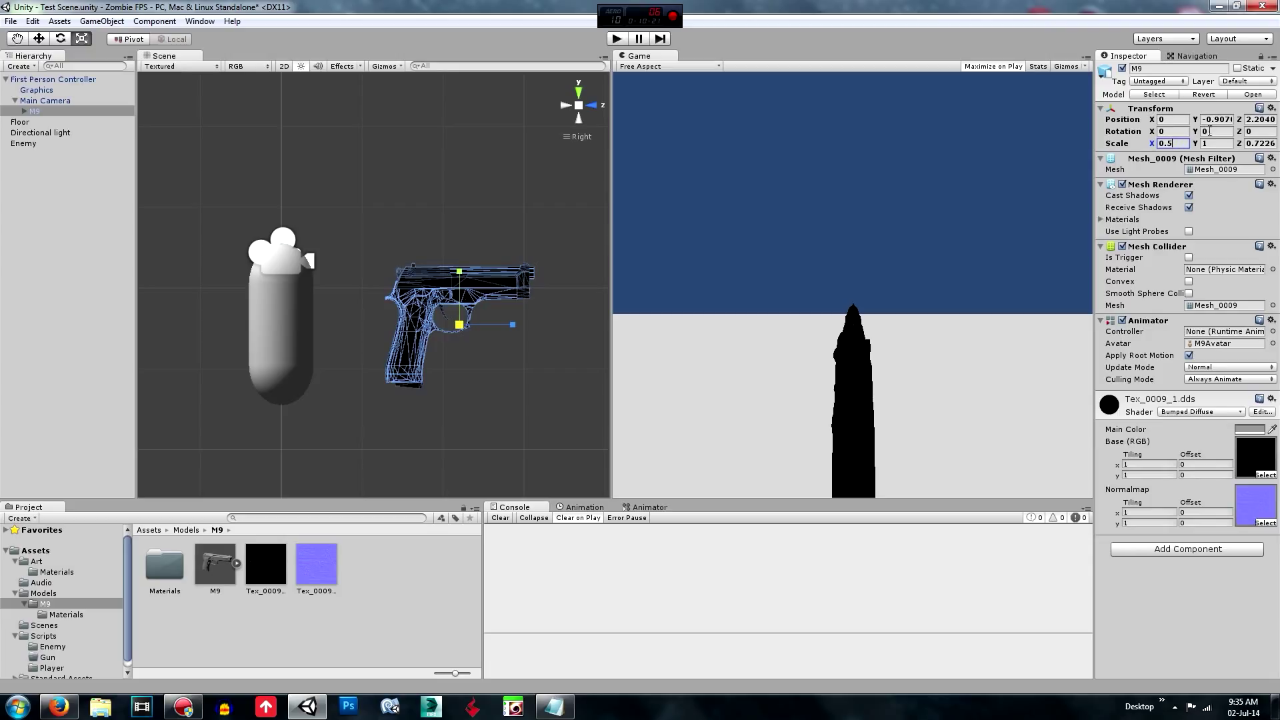
pyautogui.click(1216, 142)
pyautogui.write('0.5')
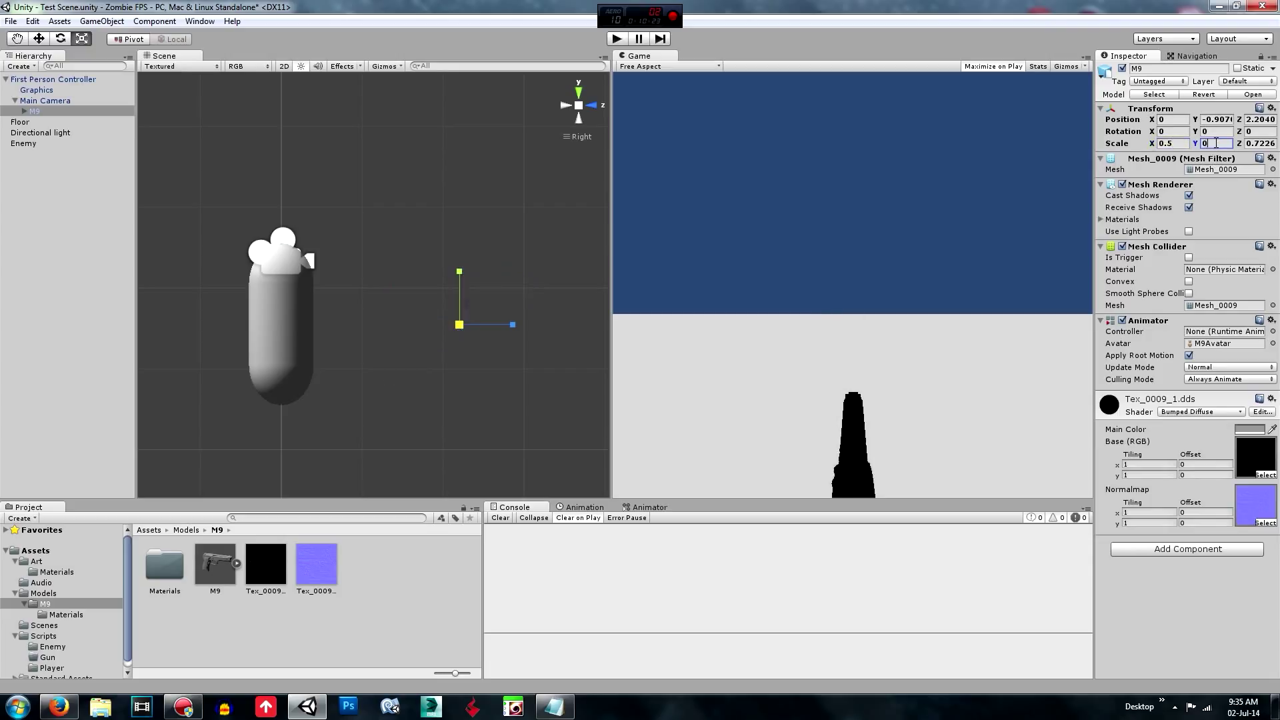
pyautogui.click(1259, 143)
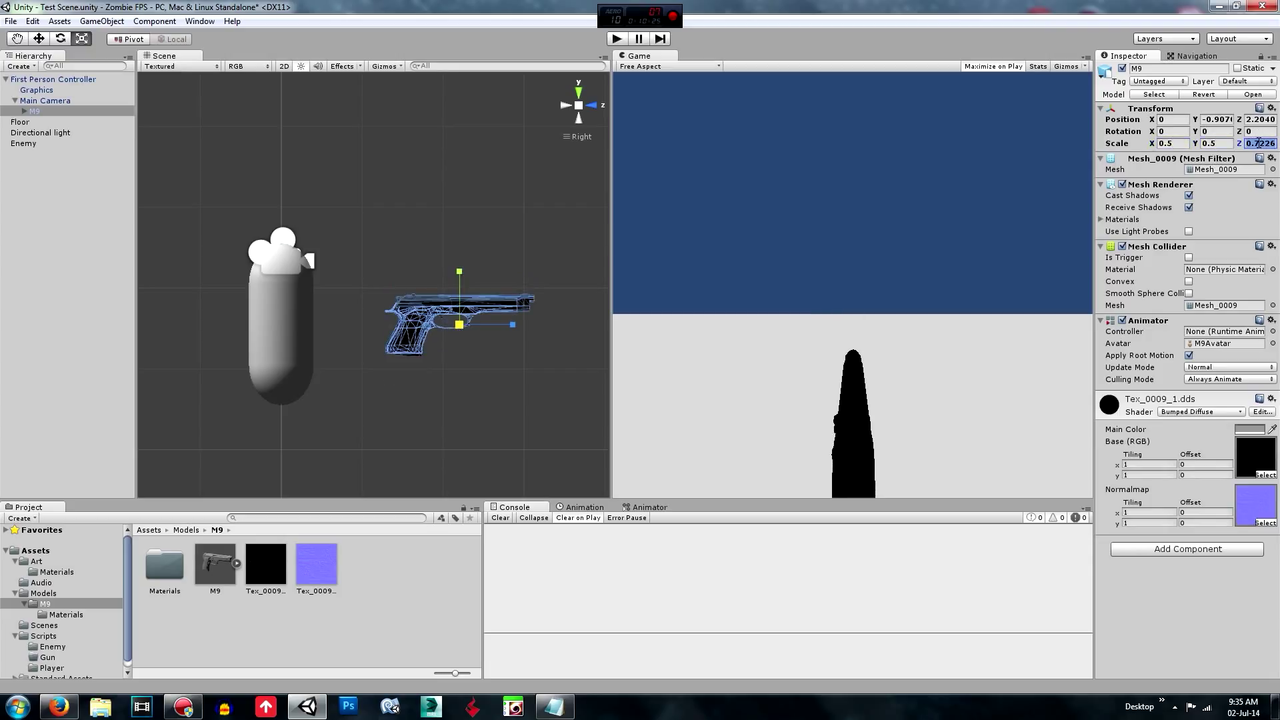
pyautogui.write('0.5')
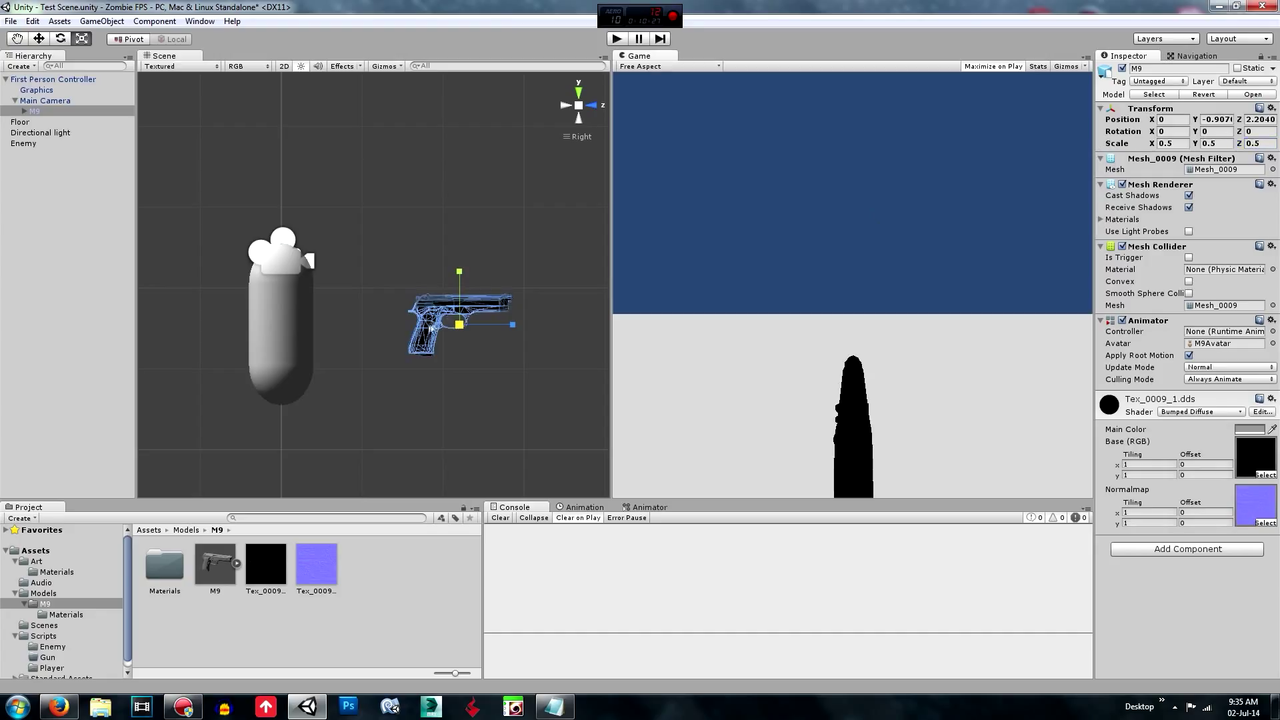
pyautogui.moveTo(406, 329); pyautogui.dragTo(260, 270, button='middle')
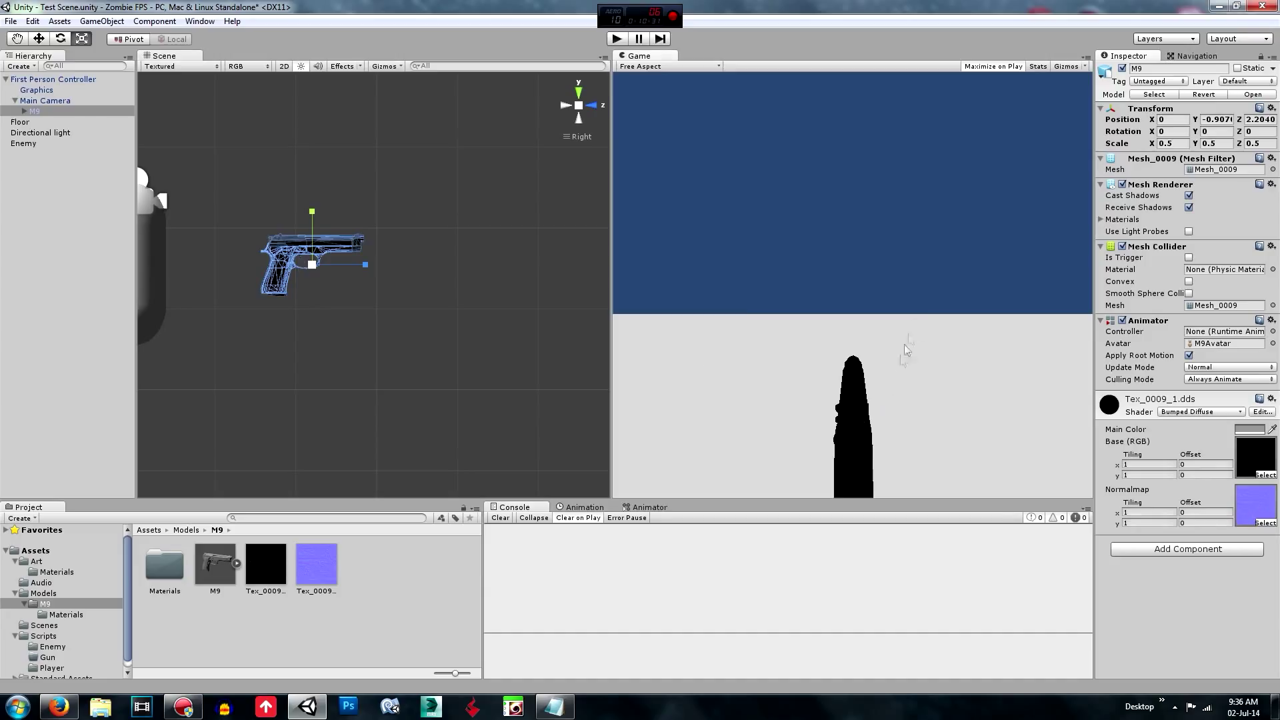
# - Rescale the pistol with the Scale tool's centre handle so Y and Z read 0.8746
pyautogui.moveTo(168, 203); pyautogui.dragTo(302, 260, button='middle')
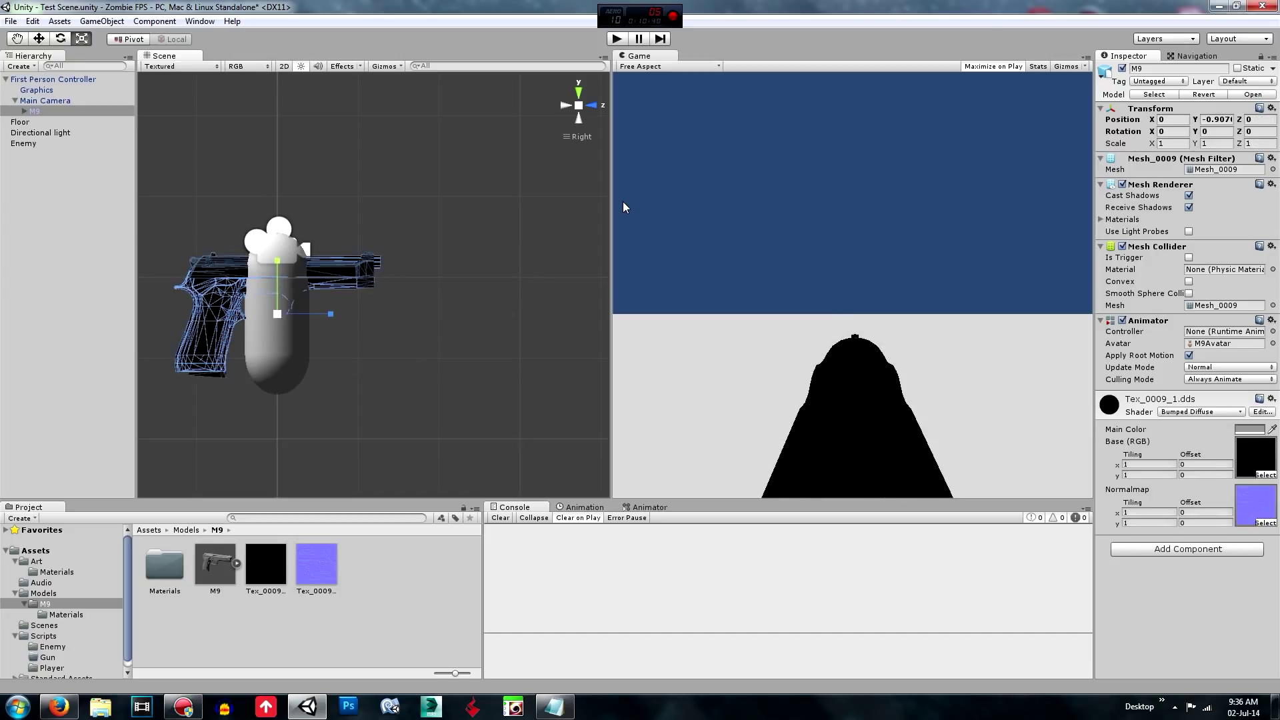
pyautogui.click(1173, 144)
pyautogui.write('-')
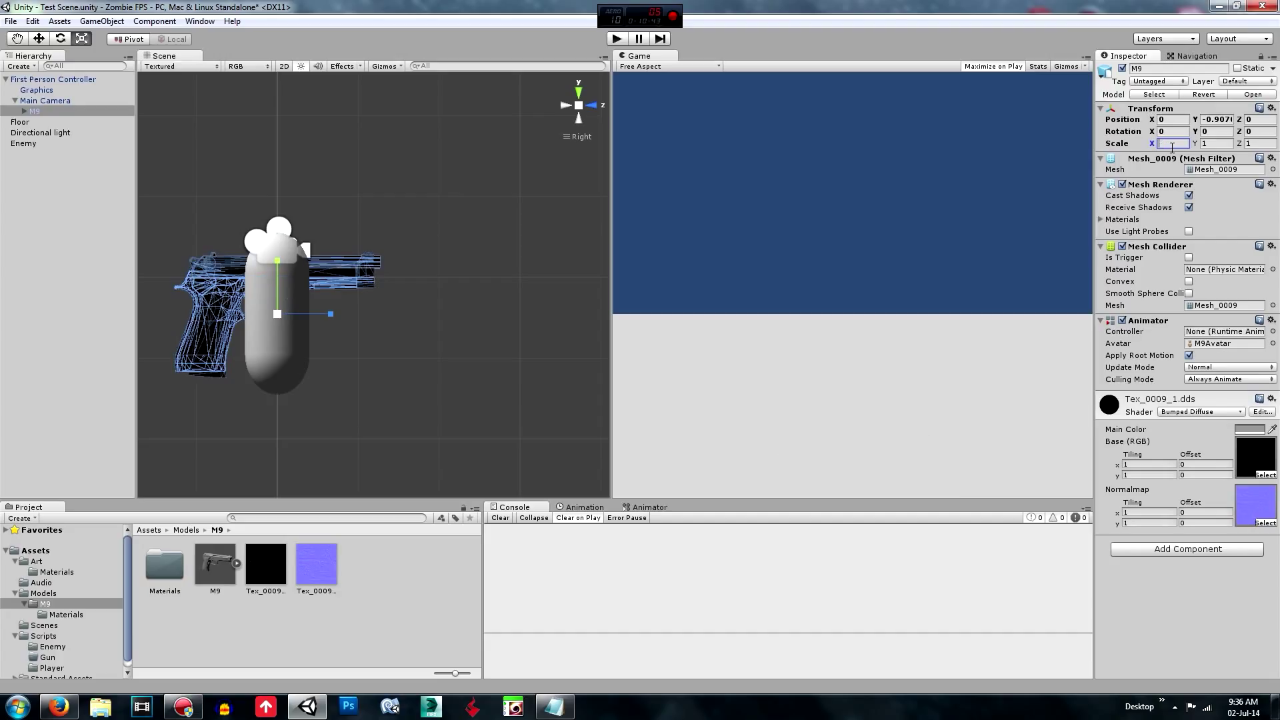
pyautogui.click(381, 391)
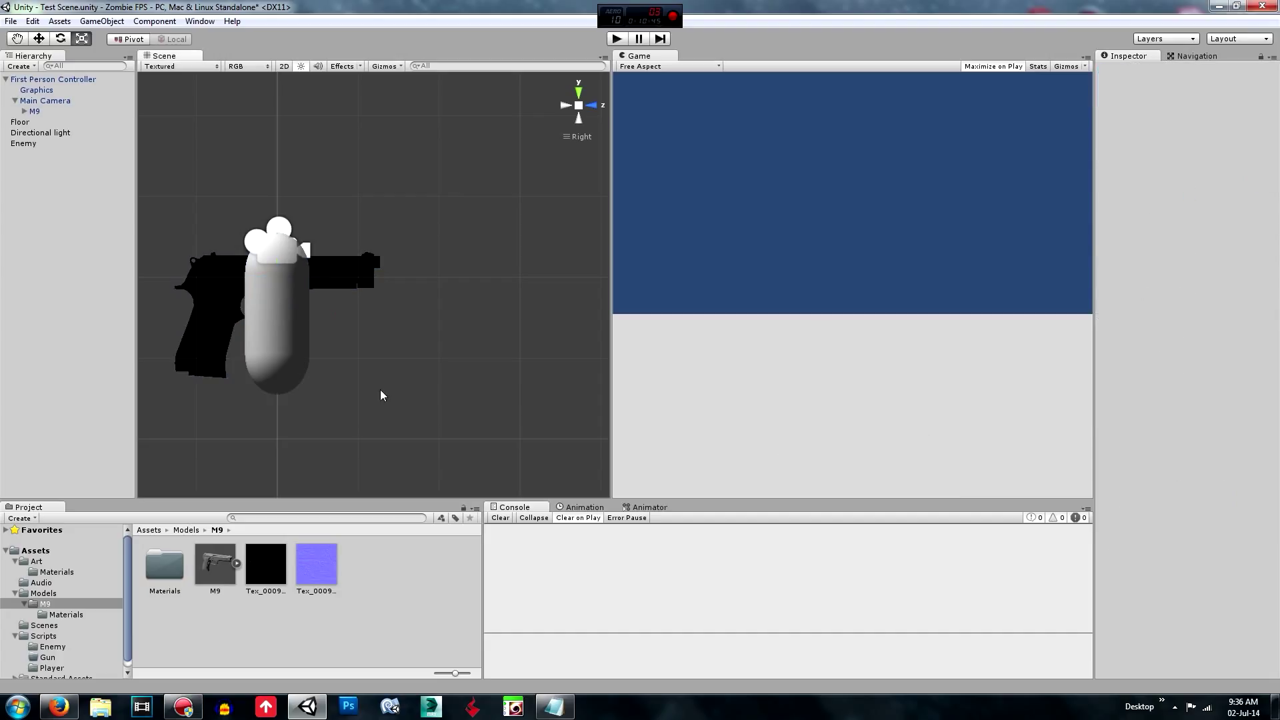
pyautogui.click(180, 311)
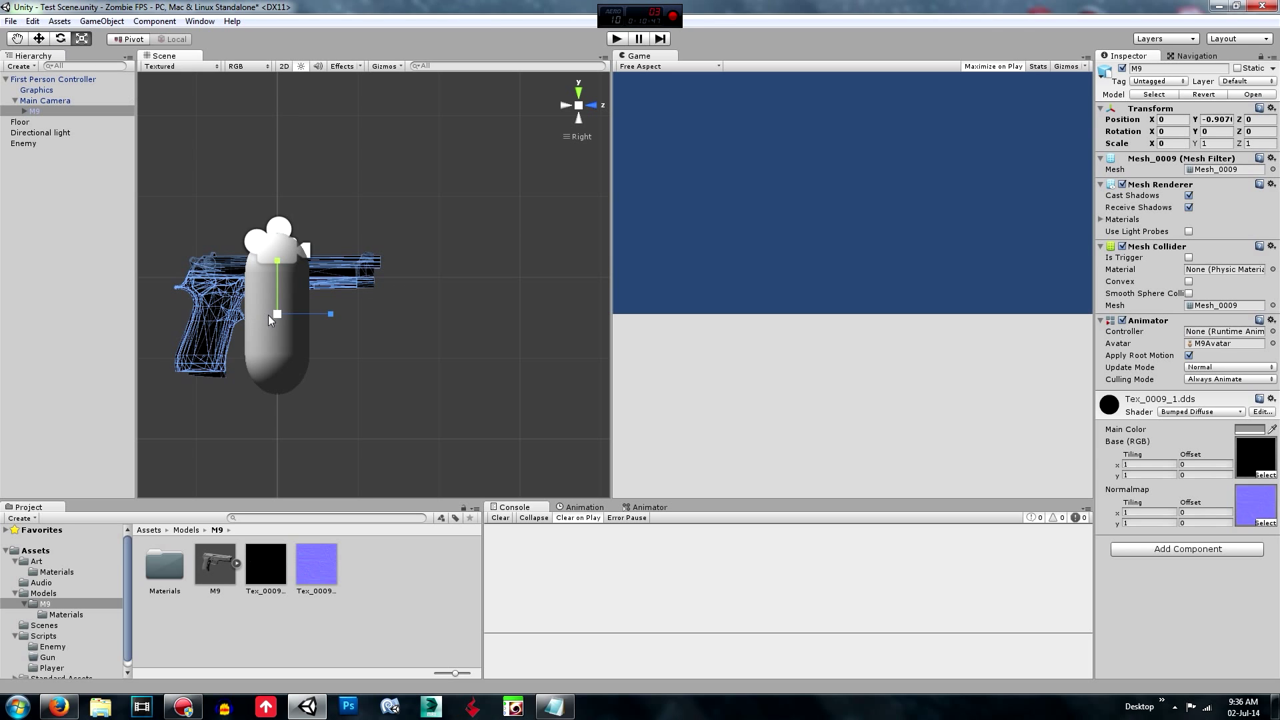
pyautogui.moveTo(278, 314); pyautogui.dragTo(527, 328)
# - Raise the pistol to Y -0.6591 with the Move tool's green arrow
pyautogui.press('w')
pyautogui.moveTo(478, 272); pyautogui.dragTo(481, 252)
pyautogui.keyDown('alt'); pyautogui.moveTo(292, 247); pyautogui.dragTo(513, 400); pyautogui.keyUp('alt')
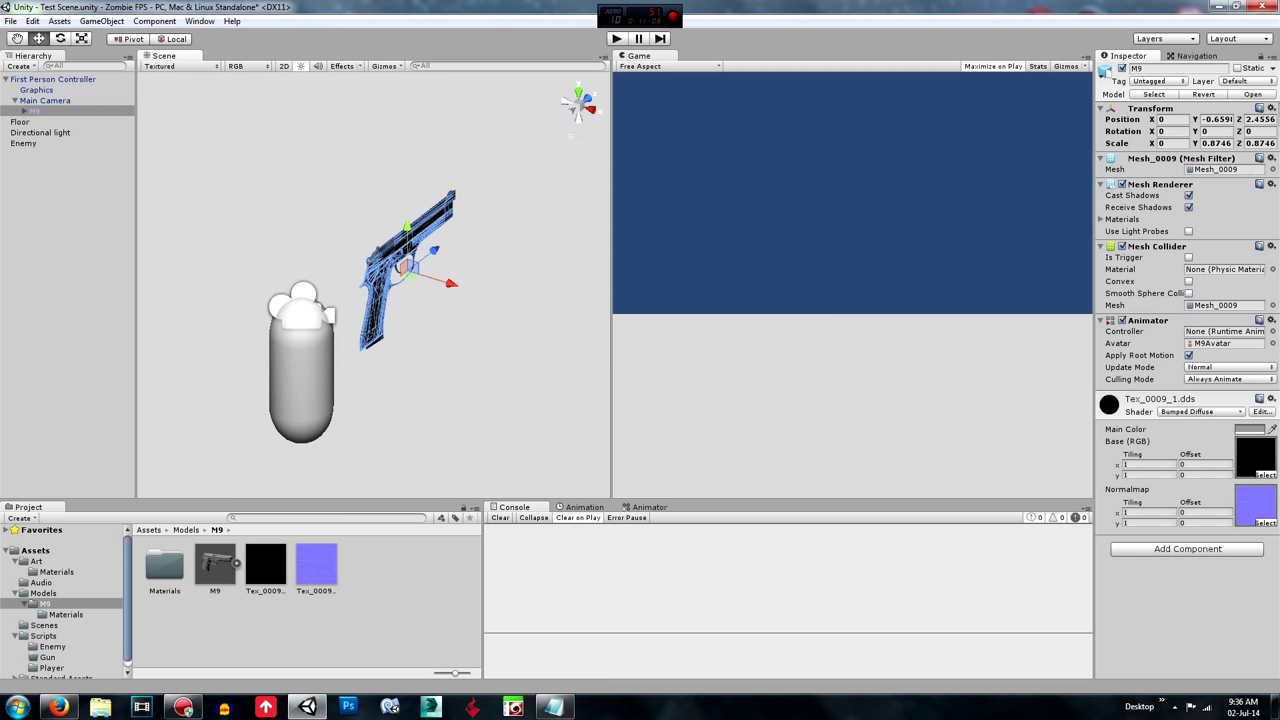
# - Copy the pistol's Y scale value into its X scale
pyautogui.click(1175, 143)
pyautogui.write('0')
pyautogui.click(1220, 143)
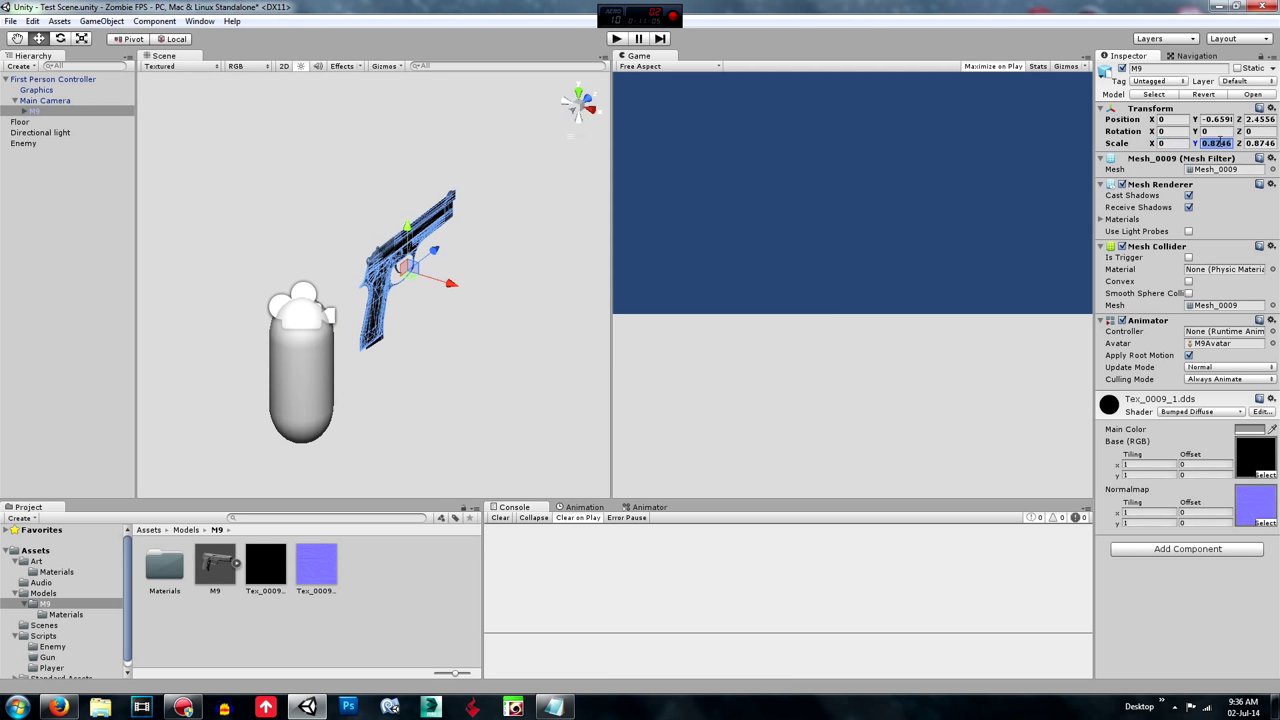
pyautogui.hotkey('ctrl', 'c')
pyautogui.click(1175, 143)
pyautogui.hotkey('ctrl', 'v')
pyautogui.click(959, 154)
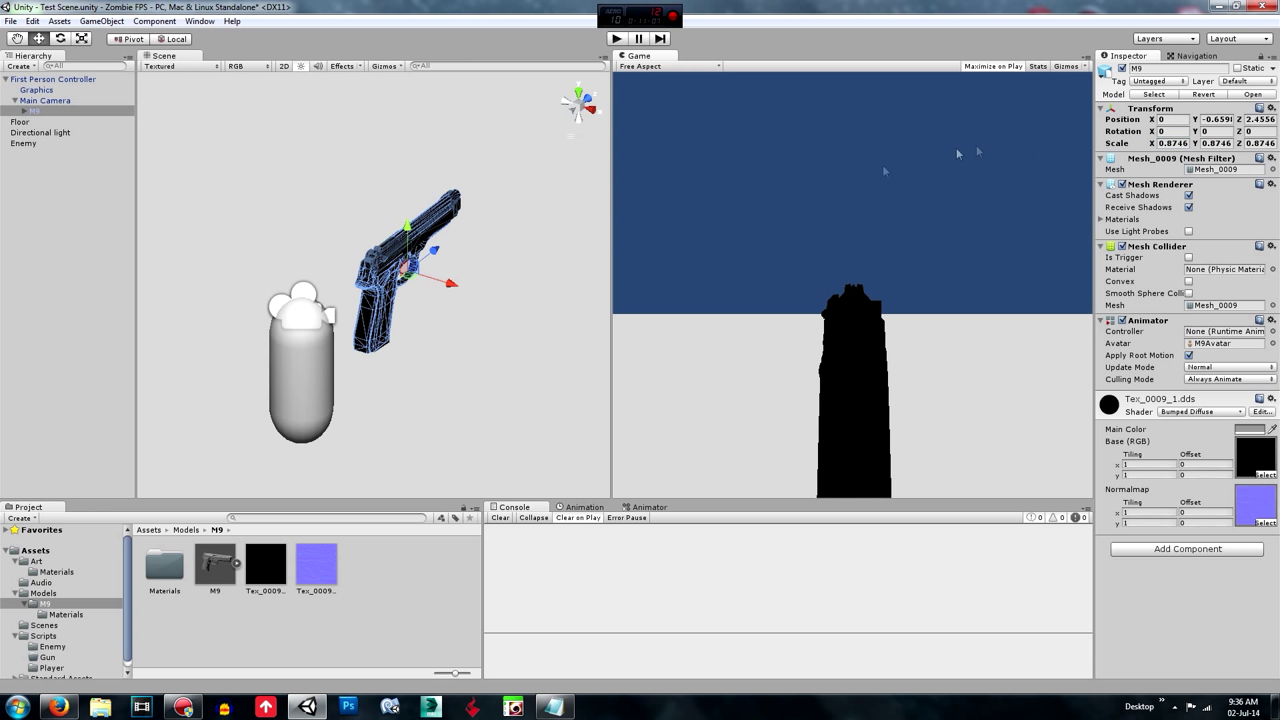
# - Shrink the pistol uniformly to 0.4104 with the Scale tool's centre handle
pyautogui.click(396, 266)
pyautogui.click(397, 267)
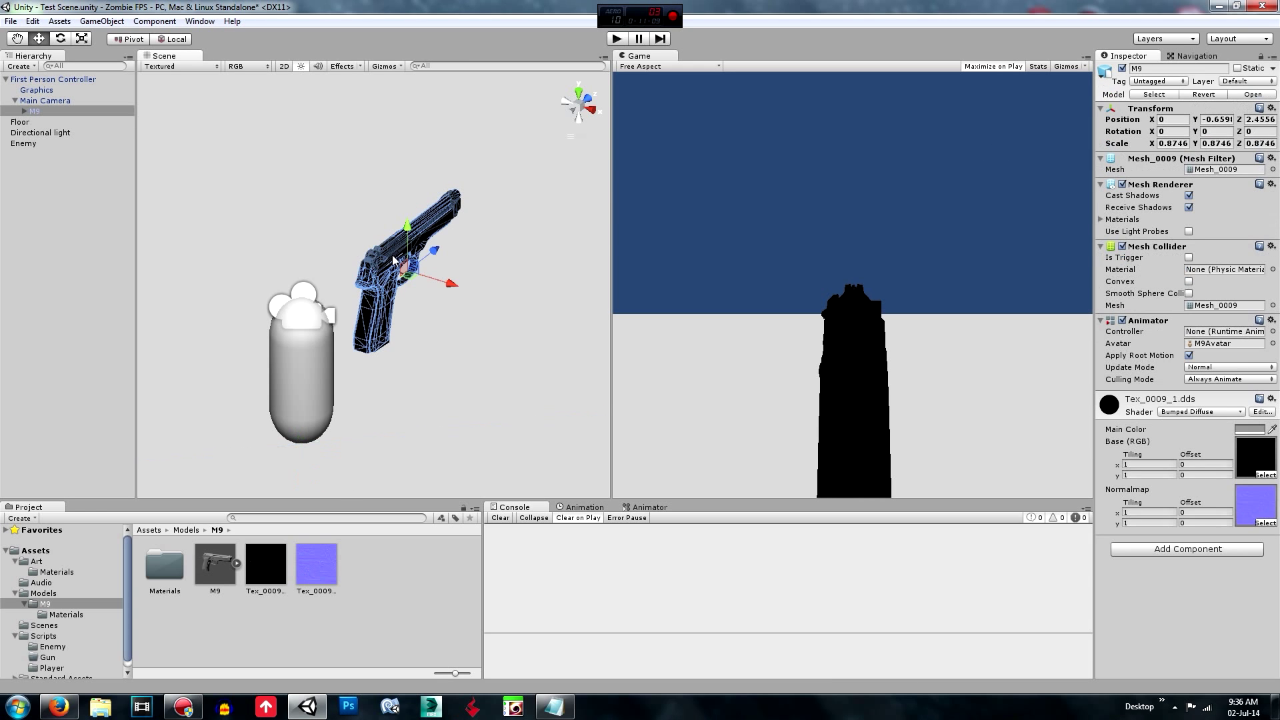
pyautogui.moveTo(426, 307)
pyautogui.mouseDown(button='middle')
pyautogui.moveTo(445, 319)
pyautogui.moveTo(414, 310)
pyautogui.mouseUp(button='middle')
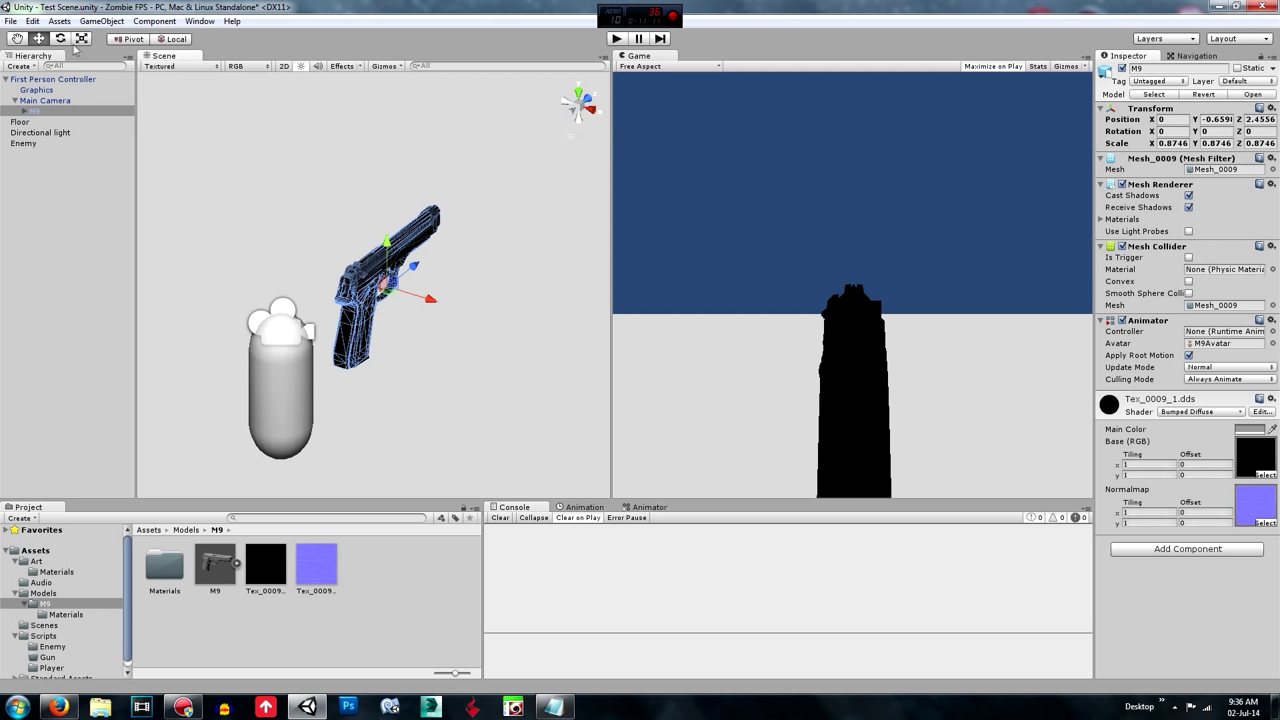
pyautogui.press('r')
pyautogui.moveTo(390, 303); pyautogui.dragTo(386, 326)
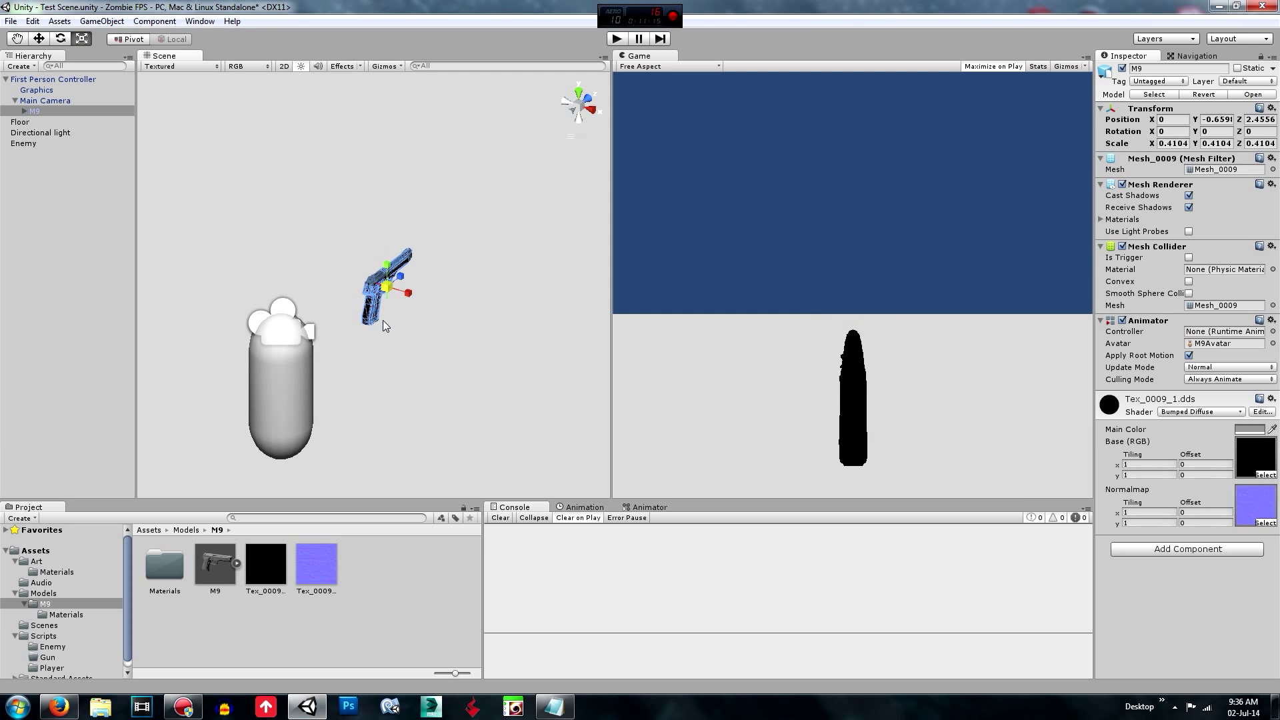
# - Move the pistol toward the lower right while widening the Game view to check framing
pyautogui.click(40, 37)
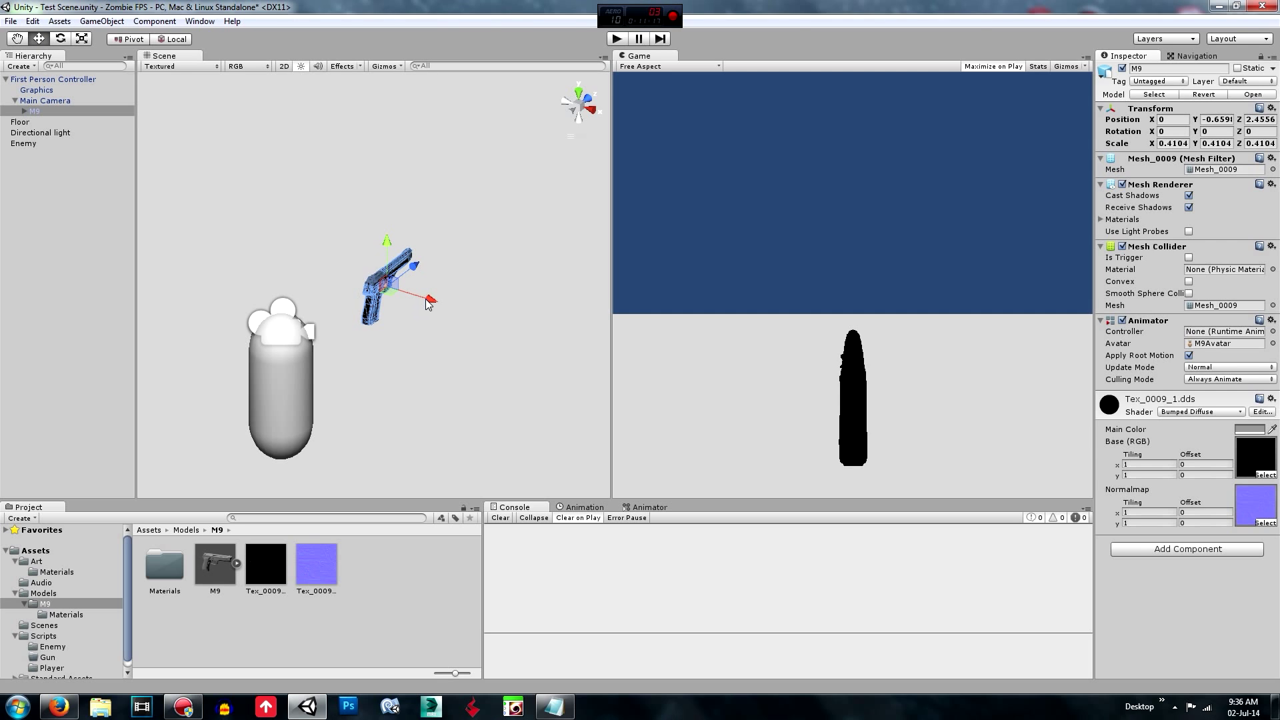
pyautogui.moveTo(429, 304)
pyautogui.mouseDown()
pyautogui.moveTo(512, 322)
pyautogui.moveTo(506, 305)
pyautogui.moveTo(470, 310)
pyautogui.moveTo(409, 340)
pyautogui.moveTo(430, 314)
pyautogui.mouseUp()
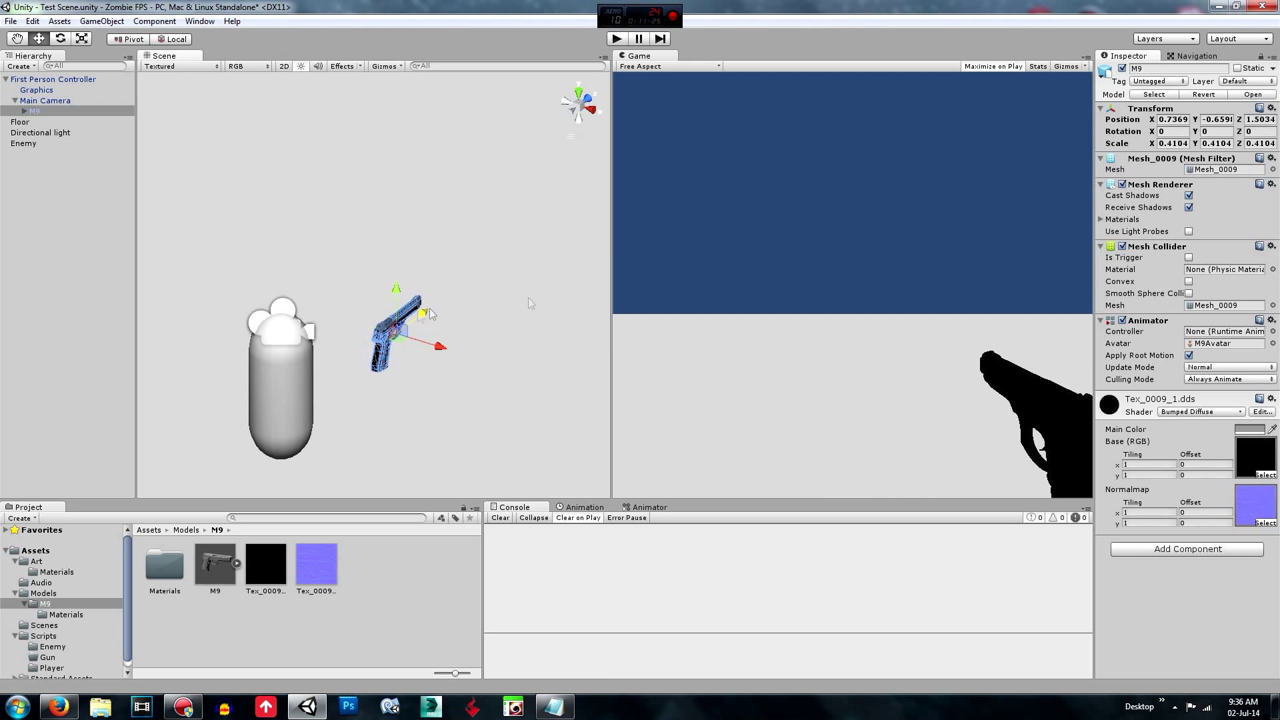
pyautogui.click(657, 60)
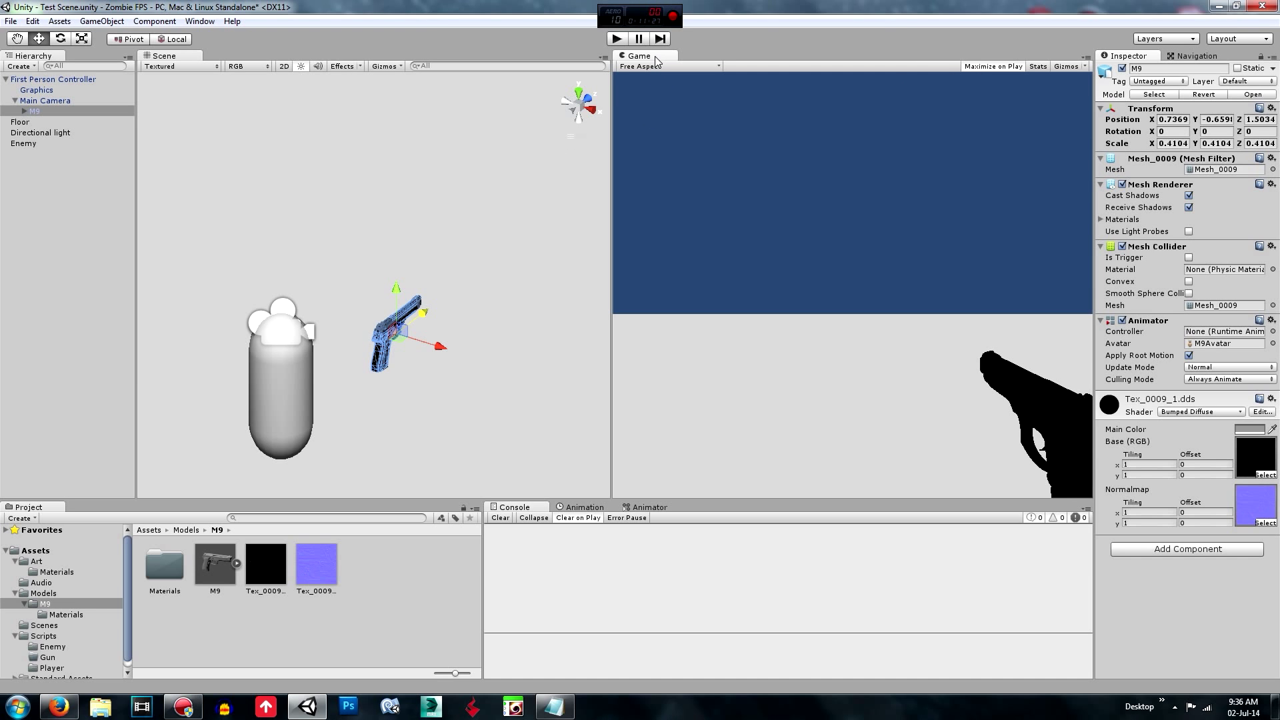
pyautogui.moveTo(611, 111); pyautogui.dragTo(607, 190)
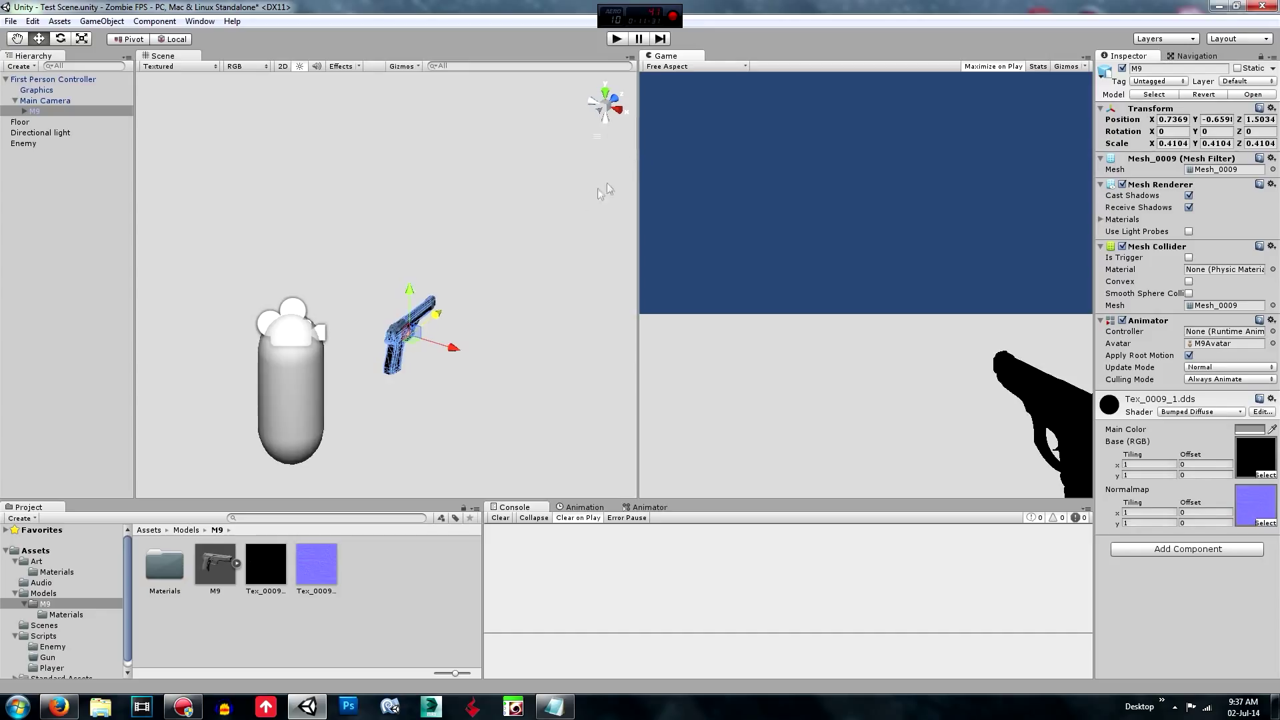
pyautogui.moveTo(408, 293); pyautogui.dragTo(410, 285)
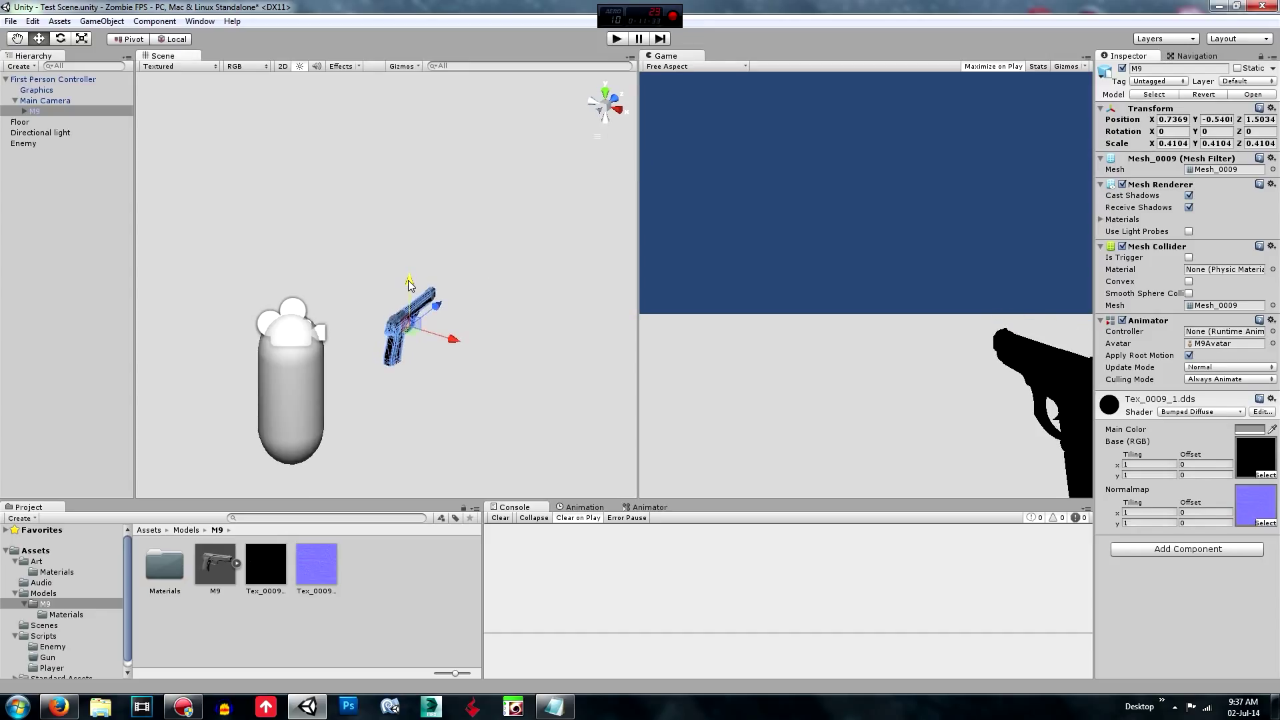
pyautogui.moveTo(454, 339); pyautogui.dragTo(441, 336)
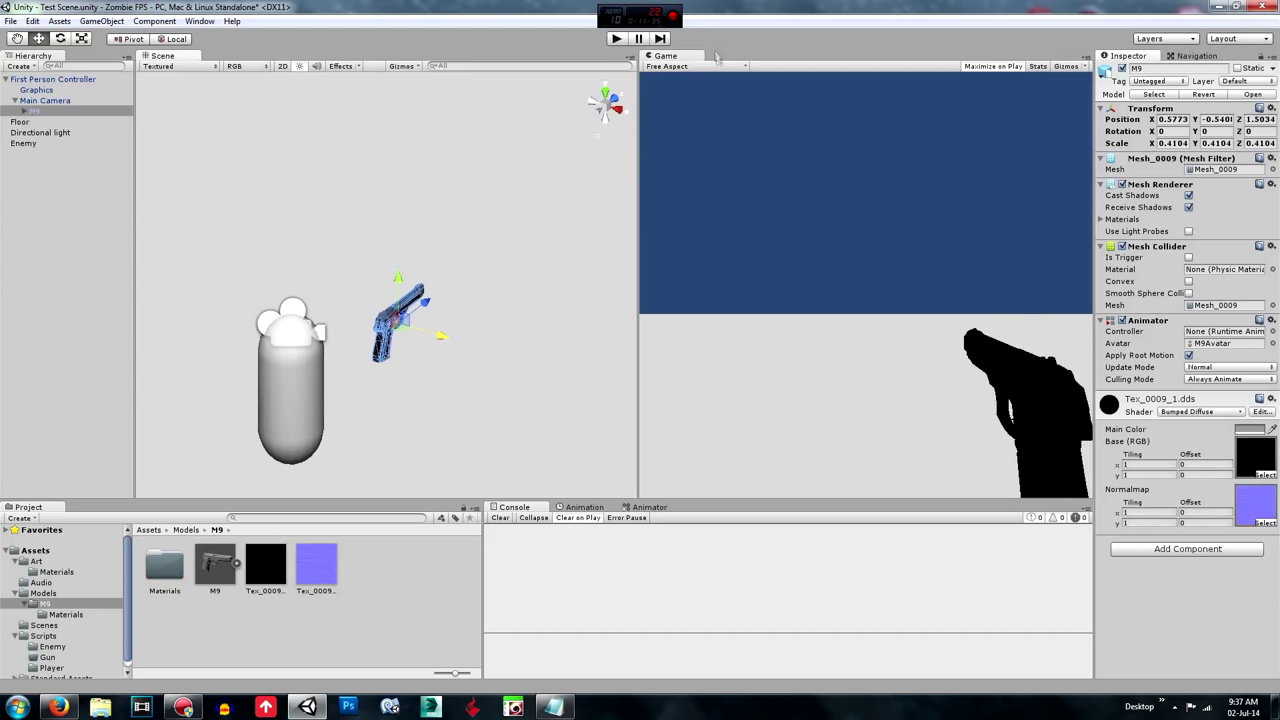
pyautogui.moveTo(639, 121); pyautogui.dragTo(490, 294)
pyautogui.moveTo(448, 342); pyautogui.dragTo(461, 344)
# - Nudge the pistol to X 0.7487, Y -0.54, restore the Scene view width, and enter Play mode
pyautogui.moveTo(650, 184); pyautogui.dragTo(158, 131)
pyautogui.moveTo(271, 137); pyautogui.dragTo(636, 144)
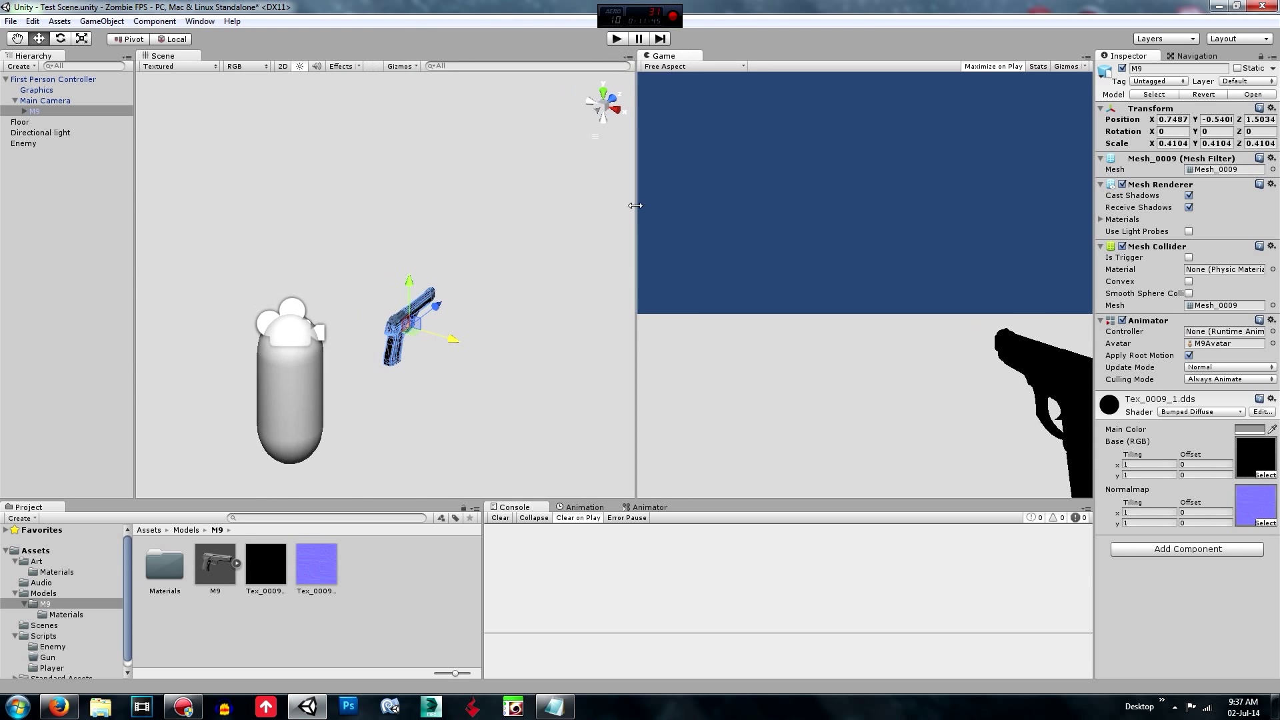
pyautogui.moveTo(453, 342); pyautogui.dragTo(459, 346)
pyautogui.click(503, 243)
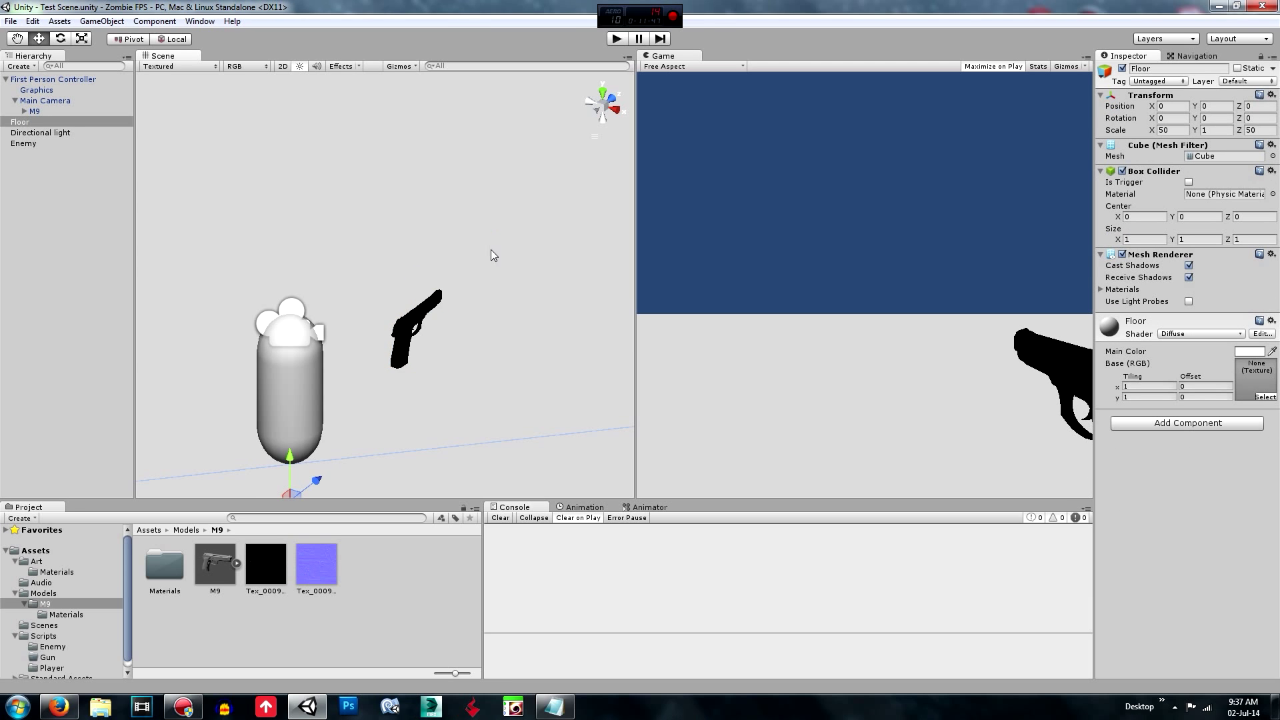
pyautogui.moveTo(491, 254)
pyautogui.mouseDown(button='middle')
pyautogui.moveTo(517, 262)
pyautogui.moveTo(491, 257)
pyautogui.mouseUp(button='middle')
pyautogui.keyDown('alt'); pyautogui.moveTo(491, 256); pyautogui.dragTo(173, 327); pyautogui.keyUp('alt')
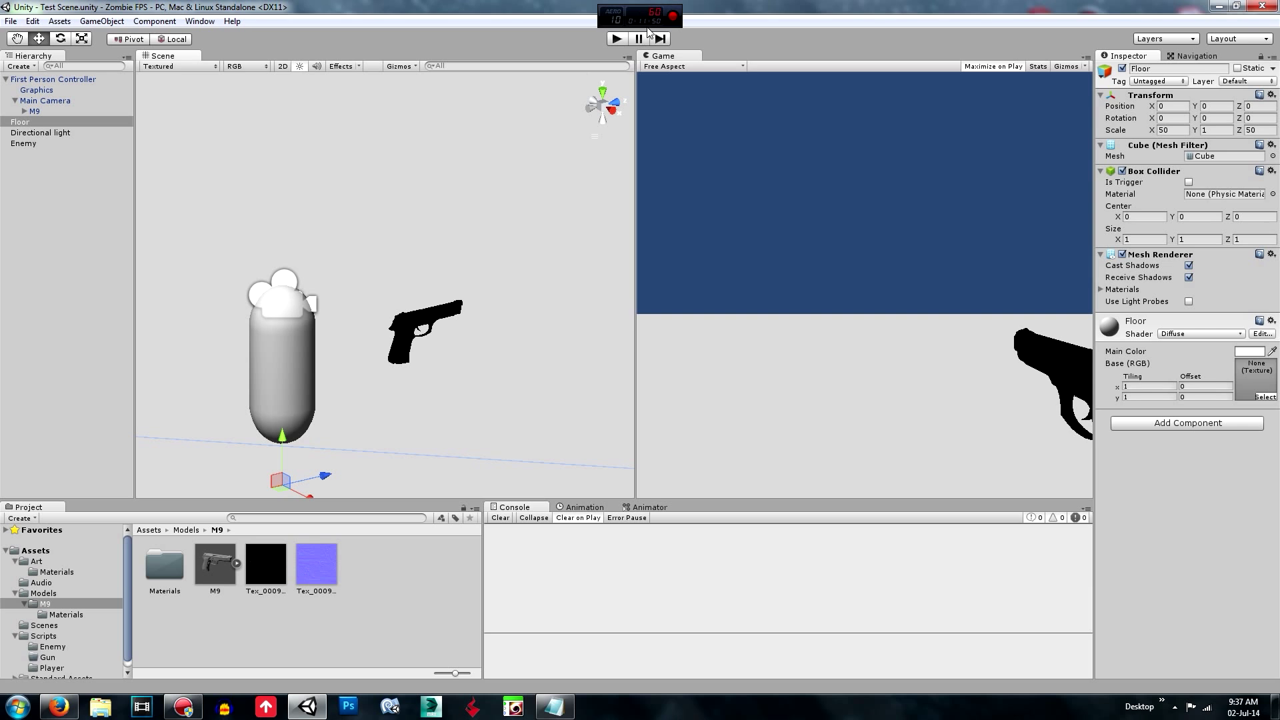
pyautogui.click(617, 39)
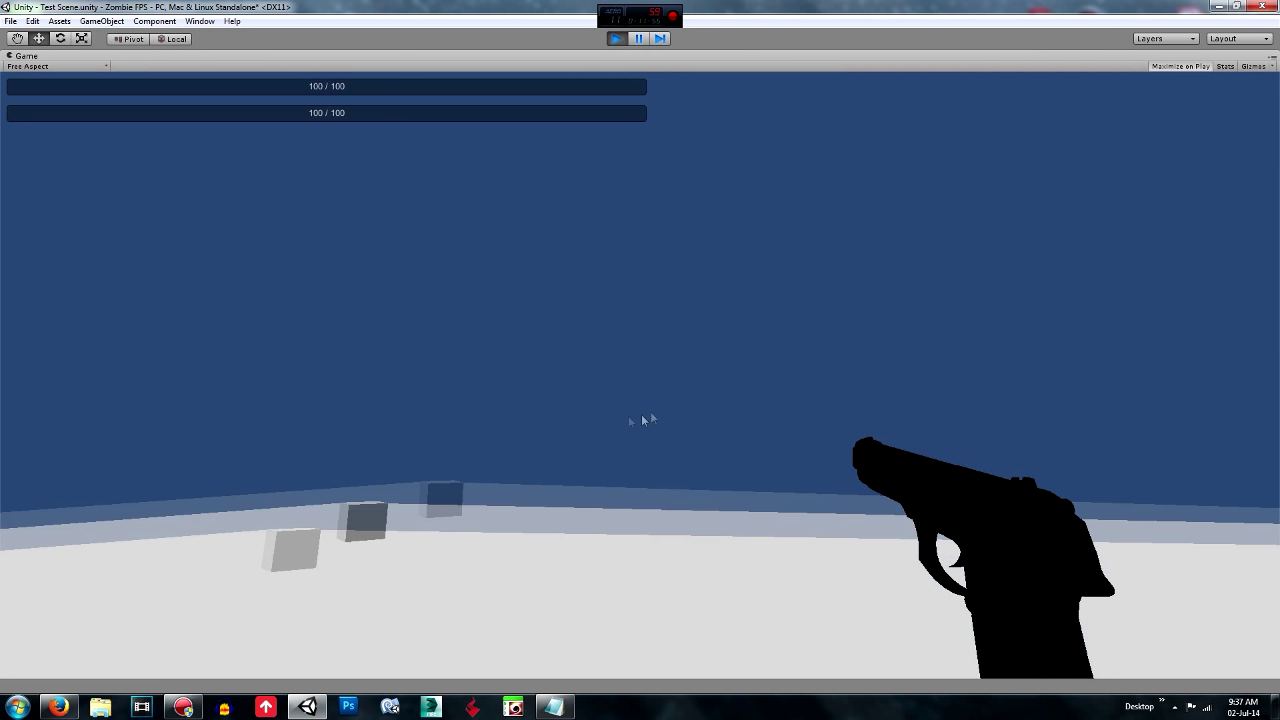
pyautogui.press('w')
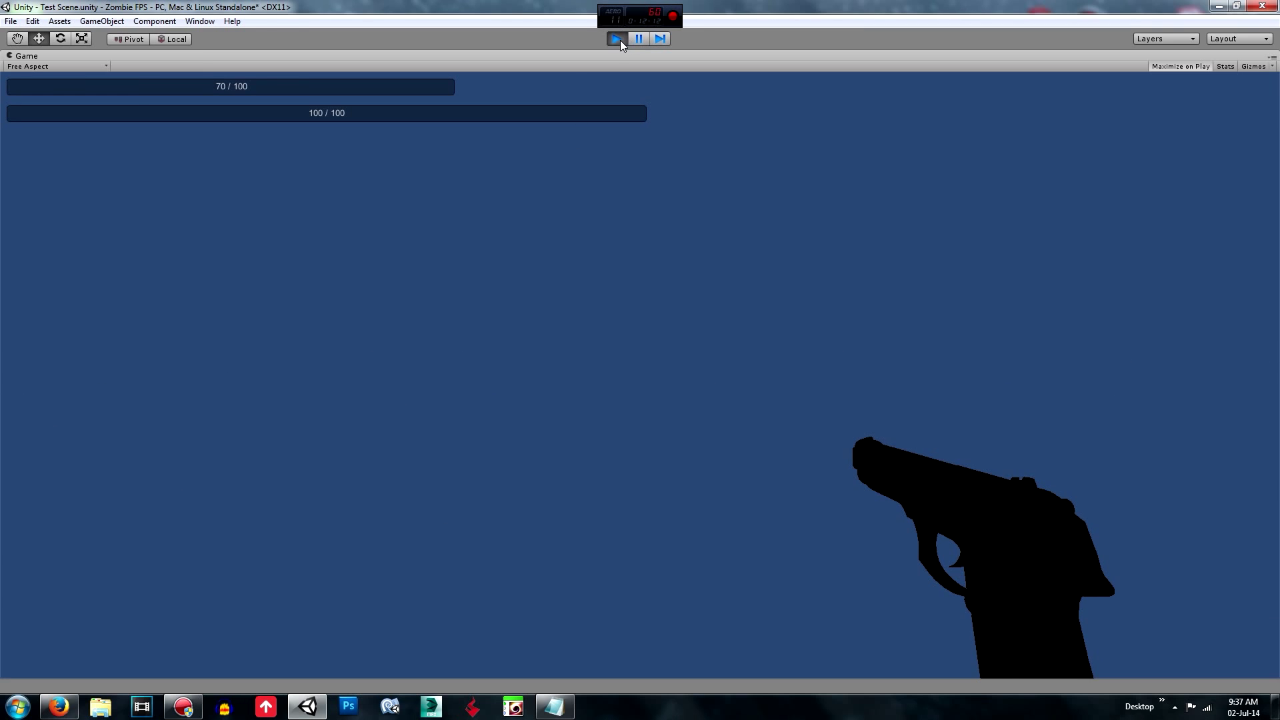
pyautogui.click(617, 39)
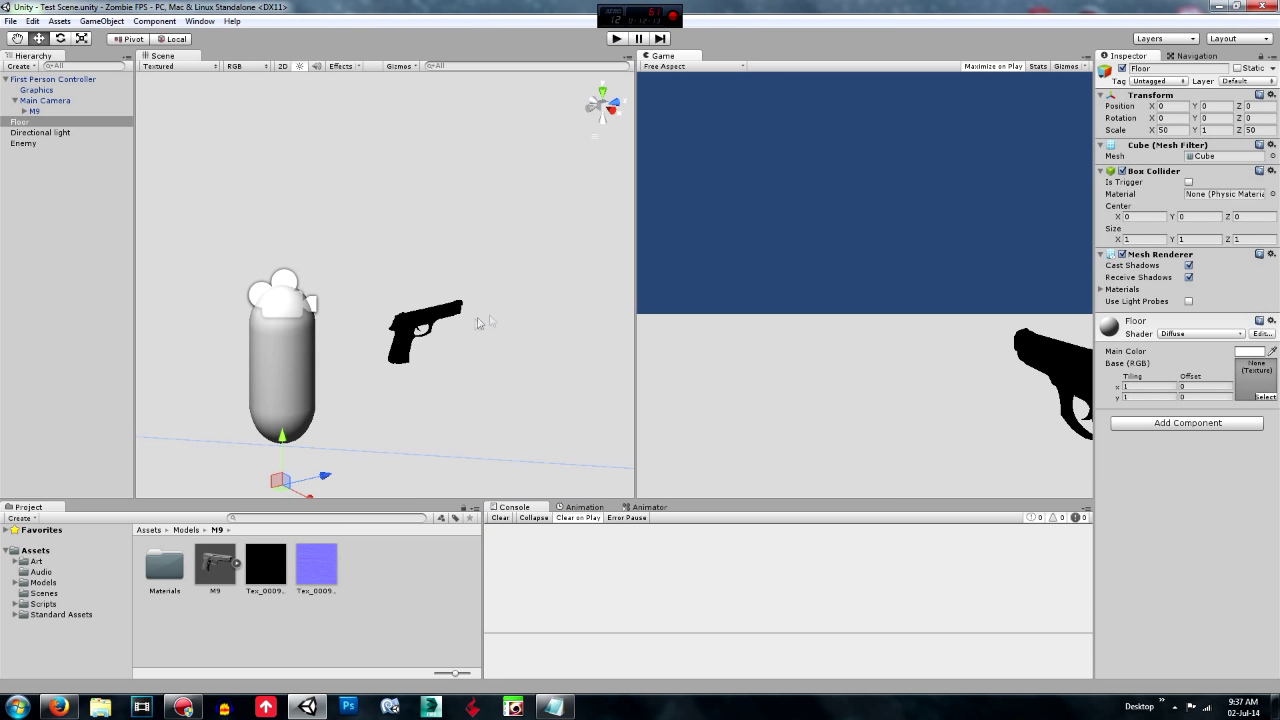
# - Orbit the Scene view around the gun and select the M9 pistol
pyautogui.keyDown('alt'); pyautogui.moveTo(480, 324); pyautogui.dragTo(457, 380); pyautogui.keyUp('alt')
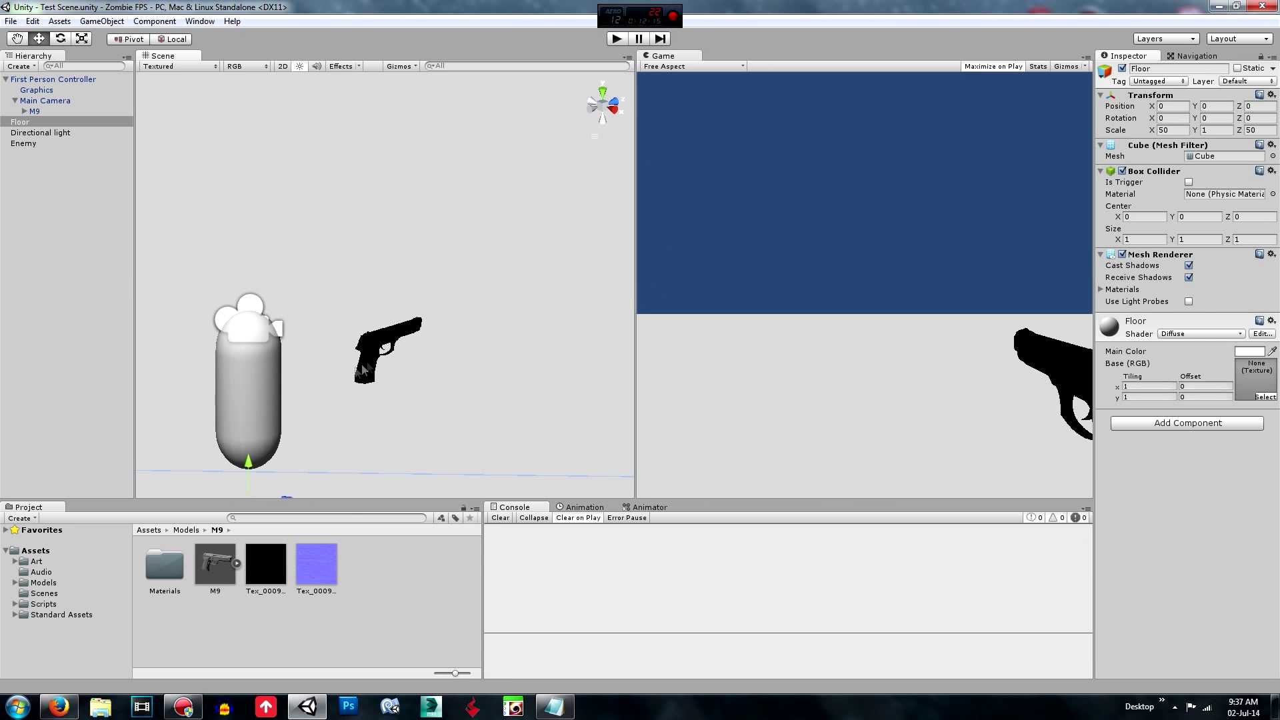
pyautogui.moveTo(322, 365)
pyautogui.keyDown('alt'); pyautogui.mouseDown()
pyautogui.moveTo(542, 432)
pyautogui.moveTo(297, 364)
pyautogui.mouseUp(); pyautogui.keyUp('alt')
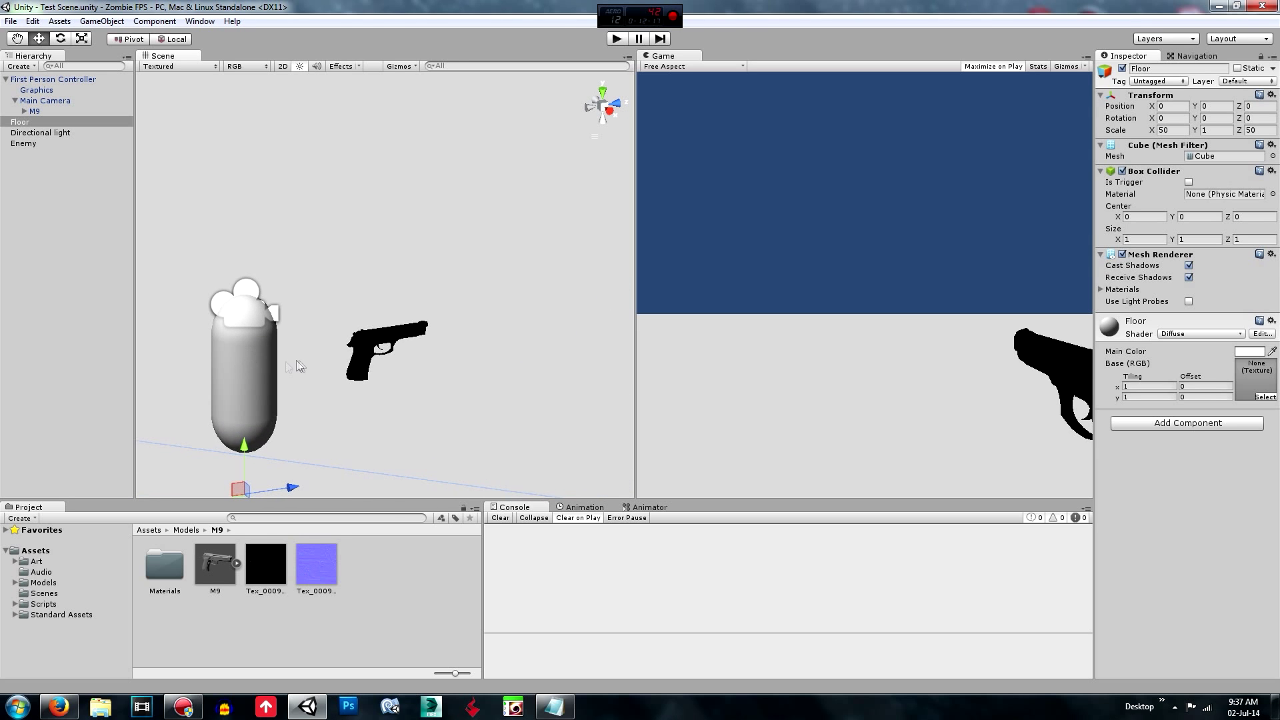
pyautogui.moveTo(298, 363); pyautogui.dragTo(457, 360, button='middle')
pyautogui.keyDown('alt'); pyautogui.moveTo(458, 360); pyautogui.dragTo(436, 387); pyautogui.keyUp('alt')
pyautogui.click(451, 379)
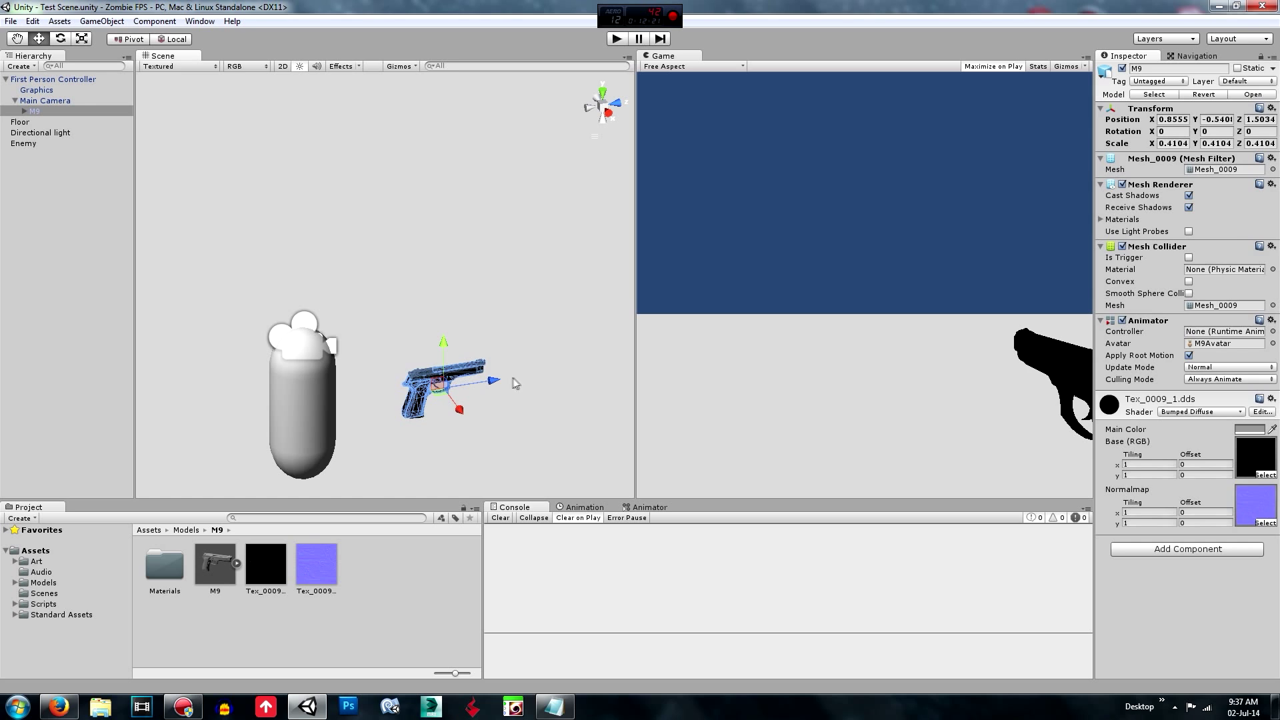
pyautogui.click(478, 289)
pyautogui.click(437, 386)
# - Zoom in on the pistol and show the Animation window in a taller bottom panel
pyautogui.scroll(3, 400, 388)
pyautogui.moveTo(400, 388); pyautogui.dragTo(299, 336, button='middle')
pyautogui.scroll(2, 247, 260)
pyautogui.moveTo(247, 260); pyautogui.dragTo(414, 256, button='middle')
pyautogui.moveTo(437, 325); pyautogui.dragTo(369, 275, button='middle')
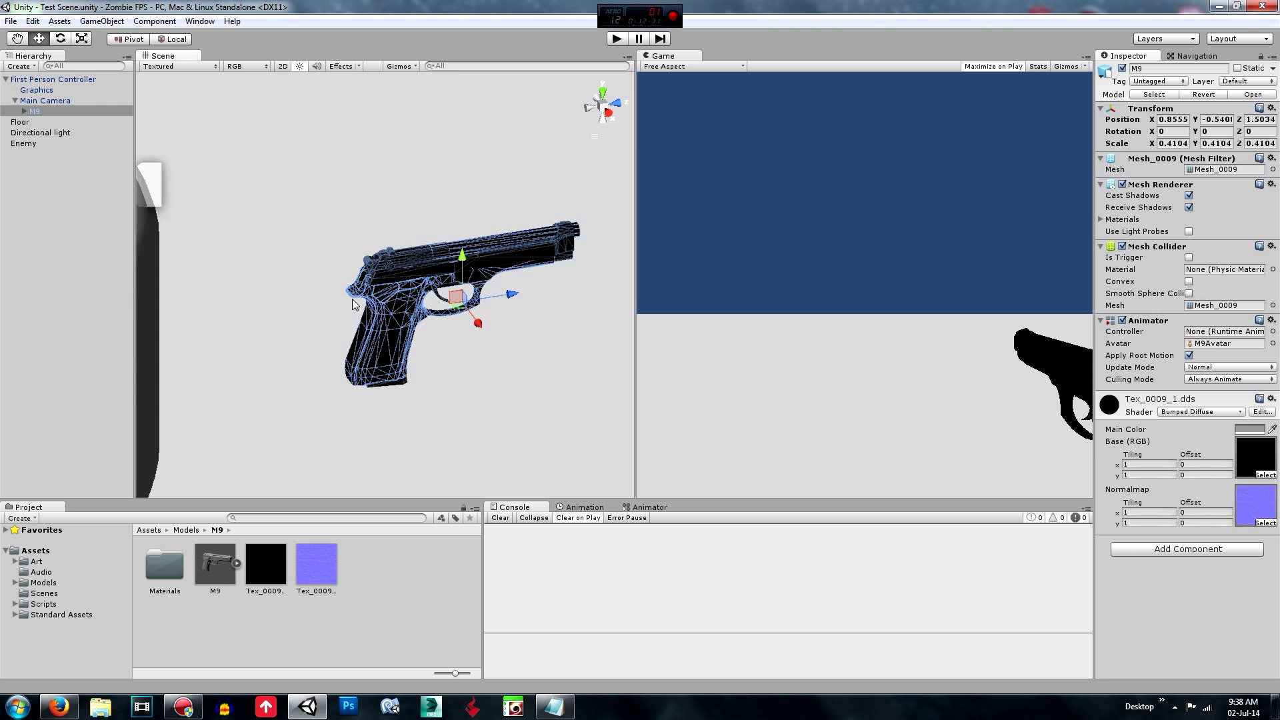
pyautogui.click(585, 508)
pyautogui.moveTo(672, 500); pyautogui.dragTo(663, 438)
# - Widen the timeline panel and bring up the Animation editor window
pyautogui.click(479, 526)
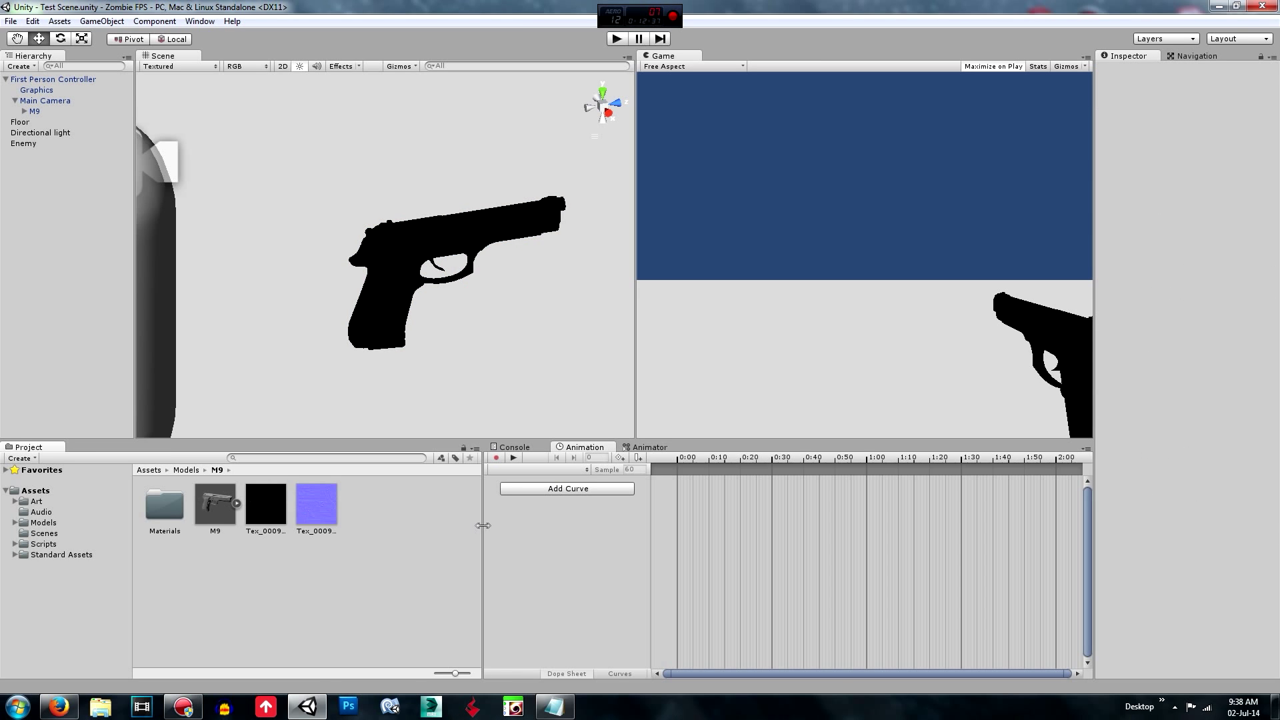
pyautogui.moveTo(482, 521); pyautogui.dragTo(375, 511)
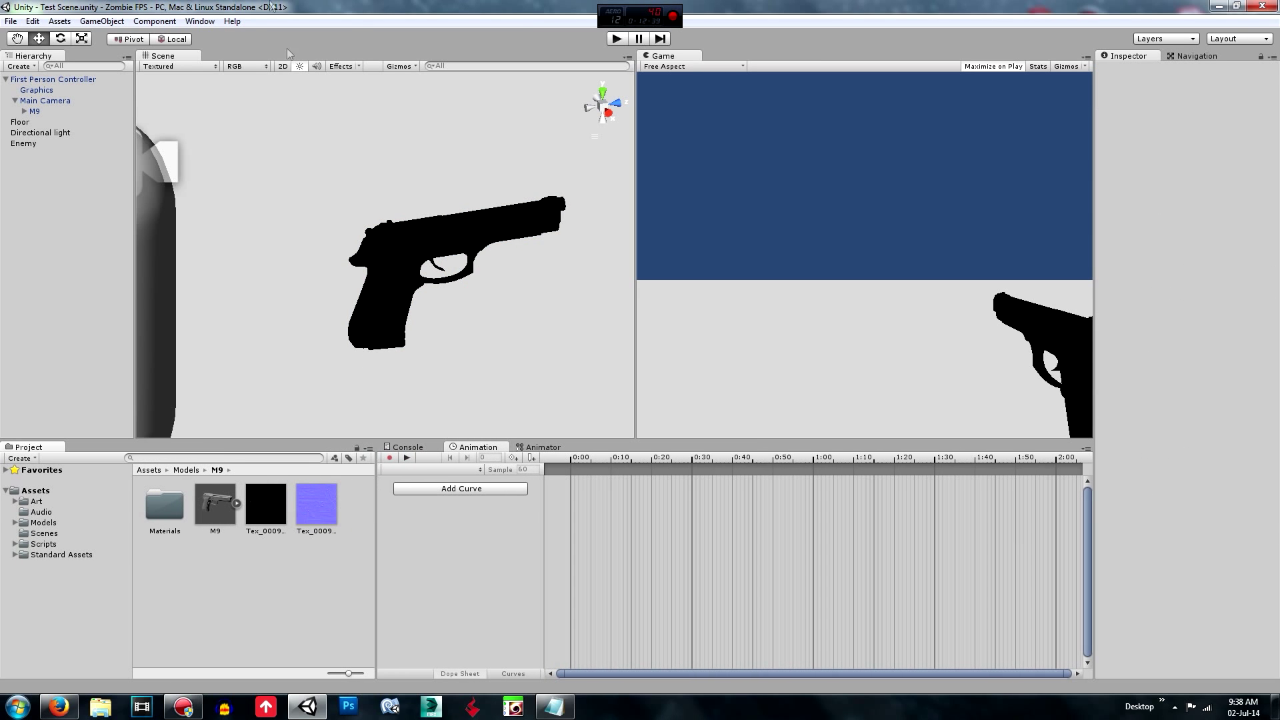
pyautogui.click(200, 20)
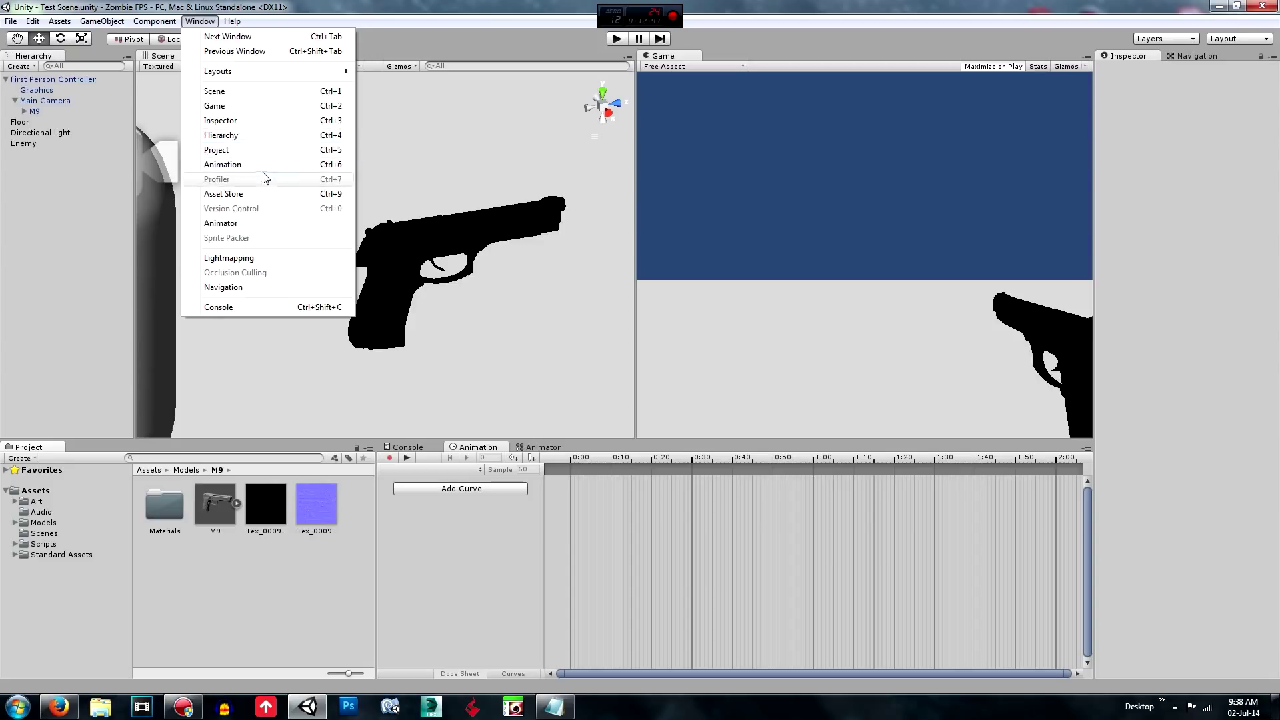
pyautogui.click(333, 166)
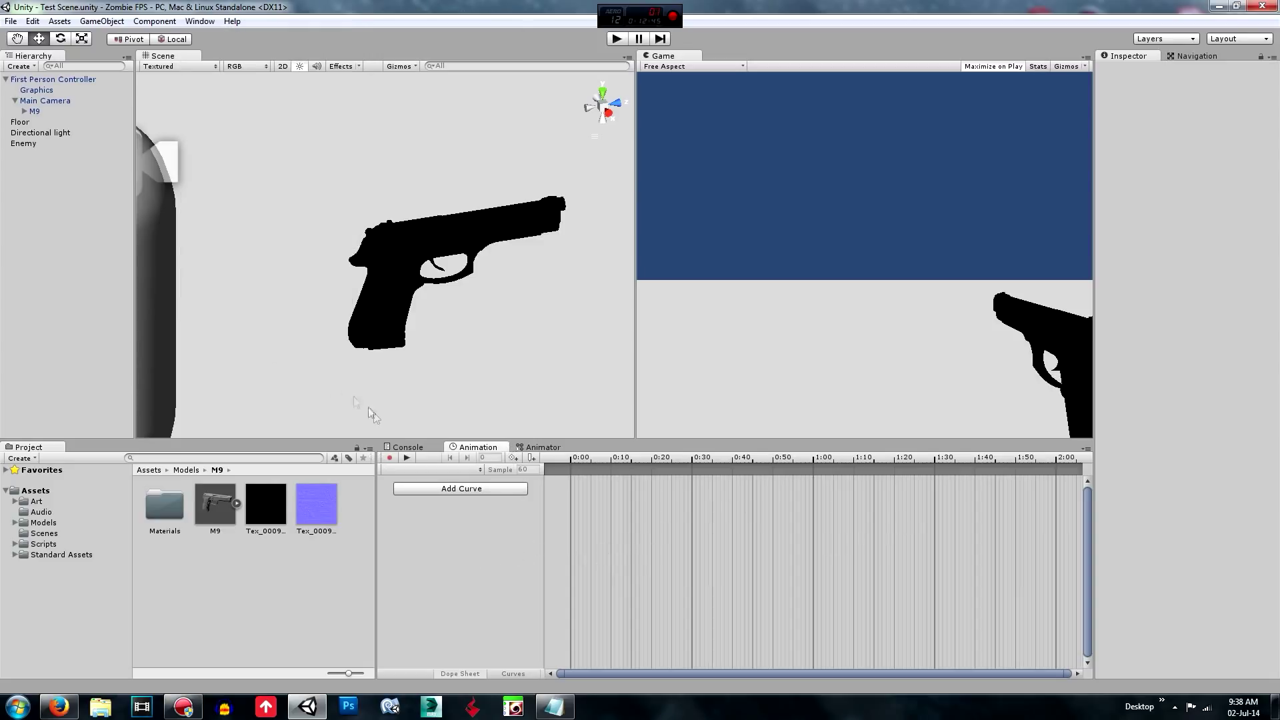
# - With M9 selected, add a new clip and save it as 'shoot'
pyautogui.click(34, 112)
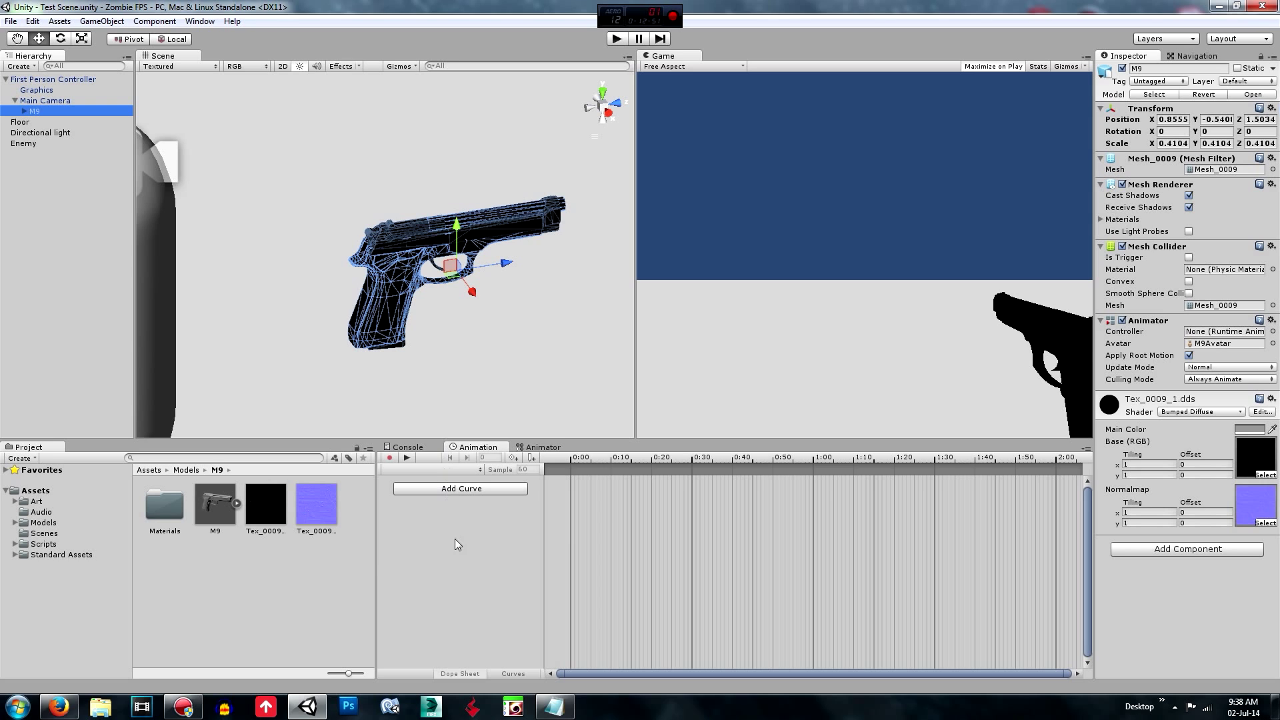
pyautogui.click(455, 491)
pyautogui.click(456, 490)
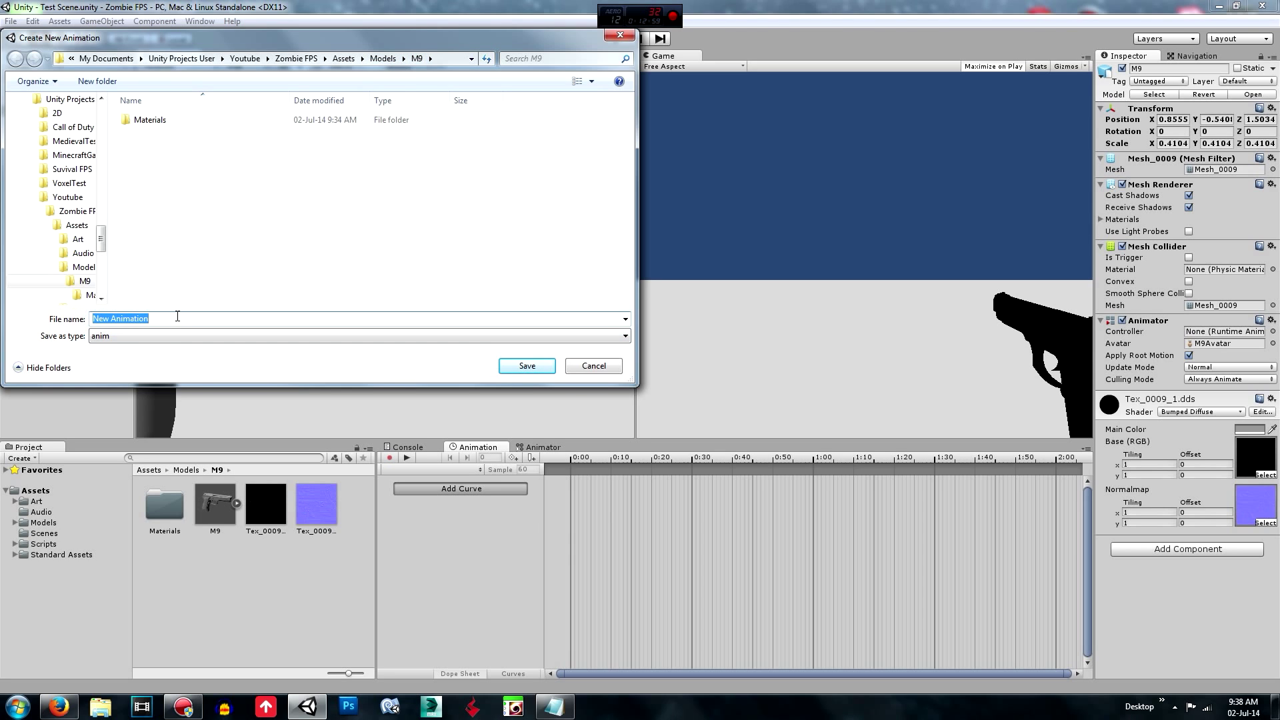
pyautogui.write('shoot')
pyautogui.press('Return')
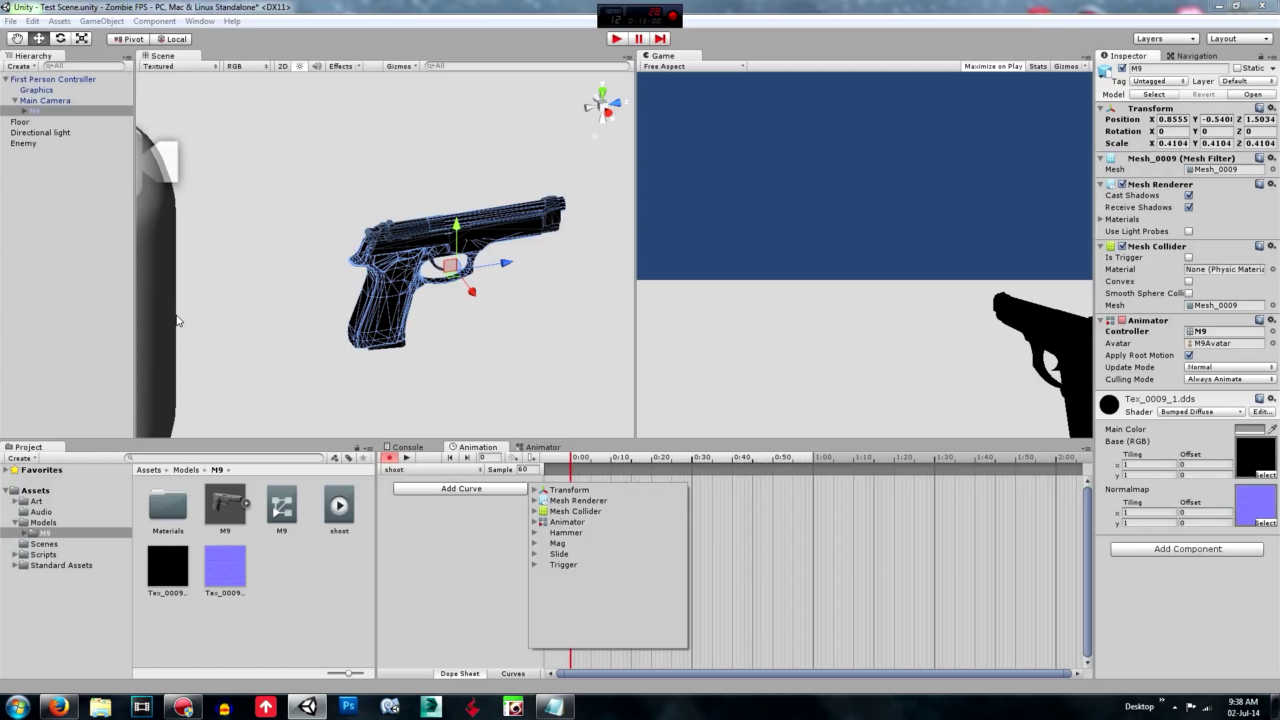
# - Add a Transform Rotation curve to the clip and expand its x, y, z axes
pyautogui.click(536, 492)
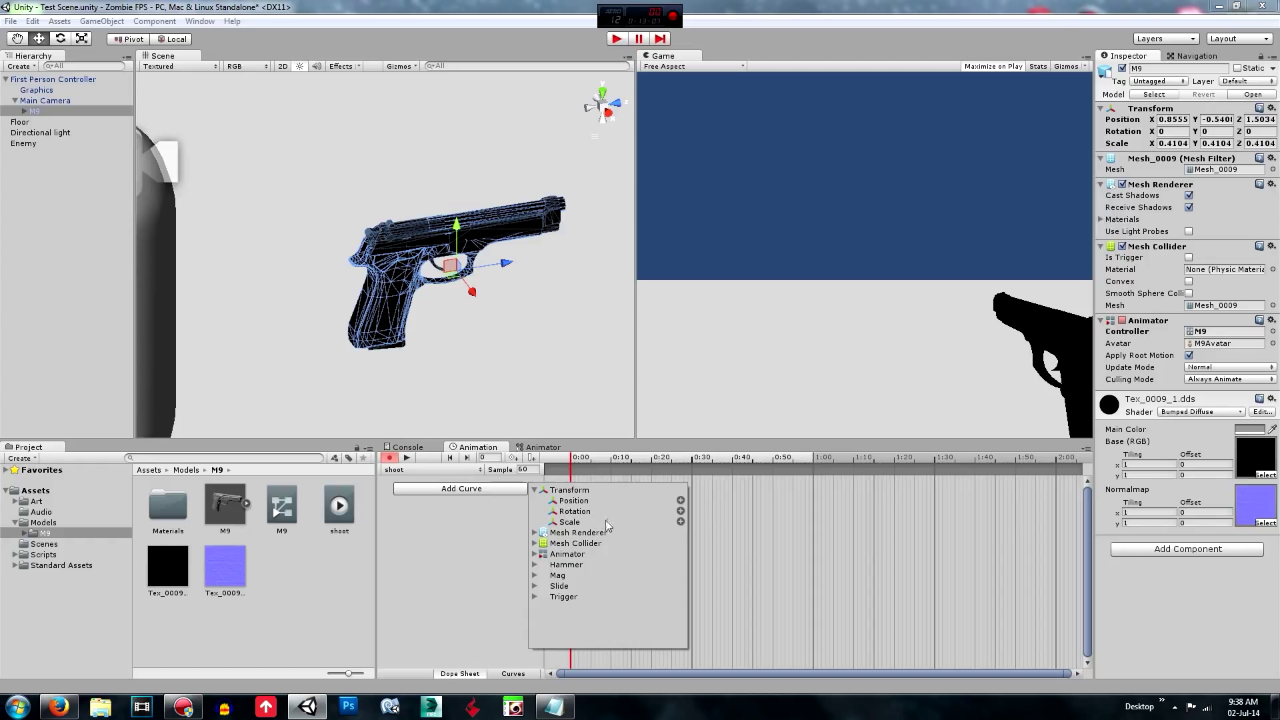
pyautogui.click(681, 512)
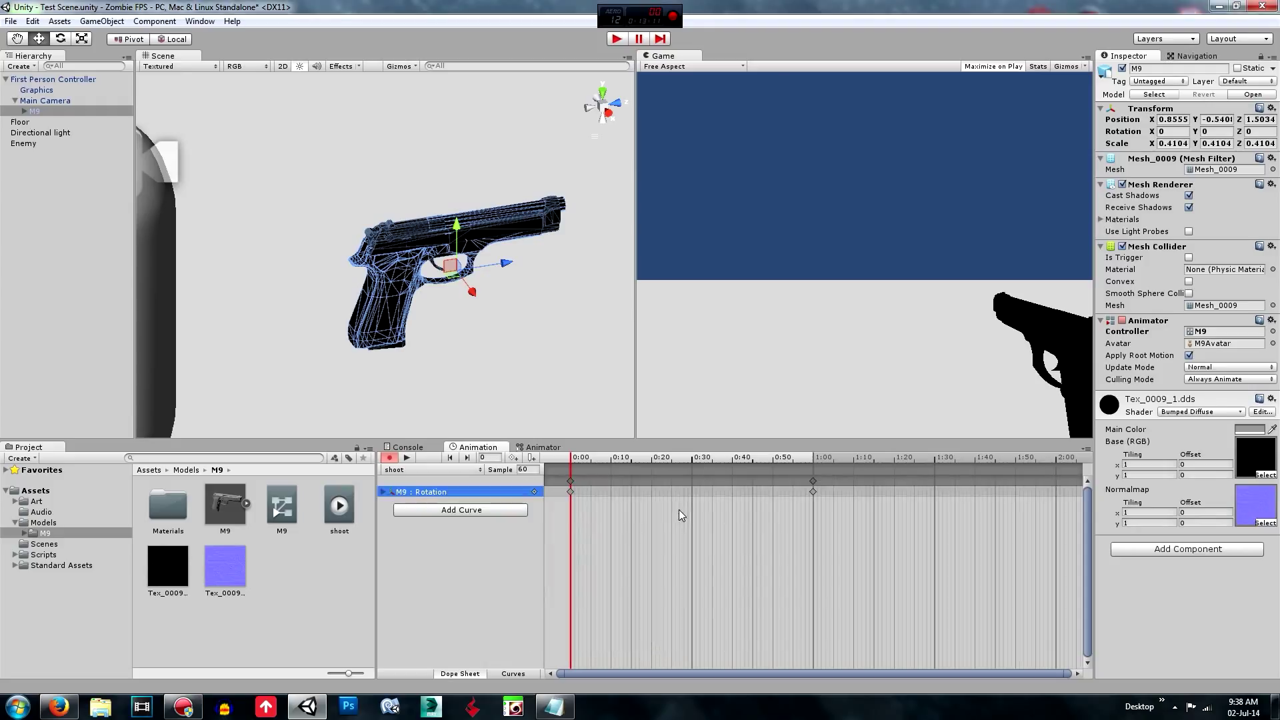
pyautogui.click(383, 492)
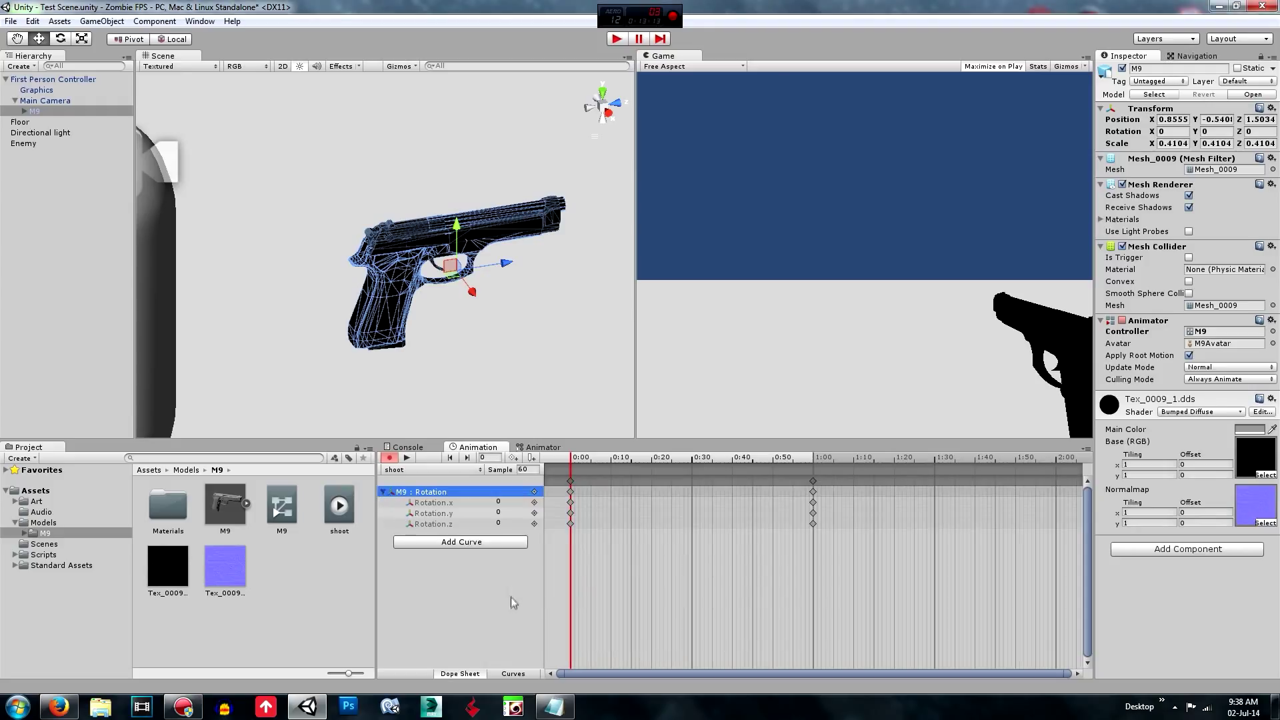
pyautogui.click(515, 603)
pyautogui.rightClick(537, 496)
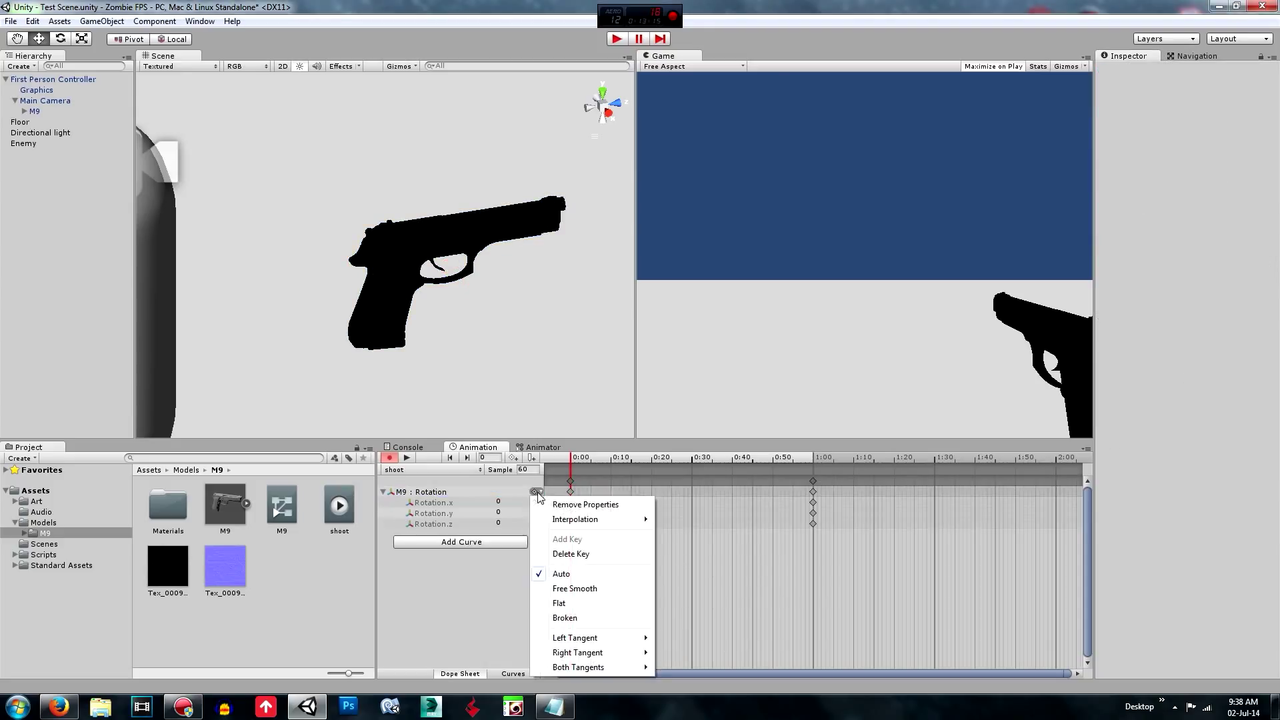
pyautogui.click(544, 529)
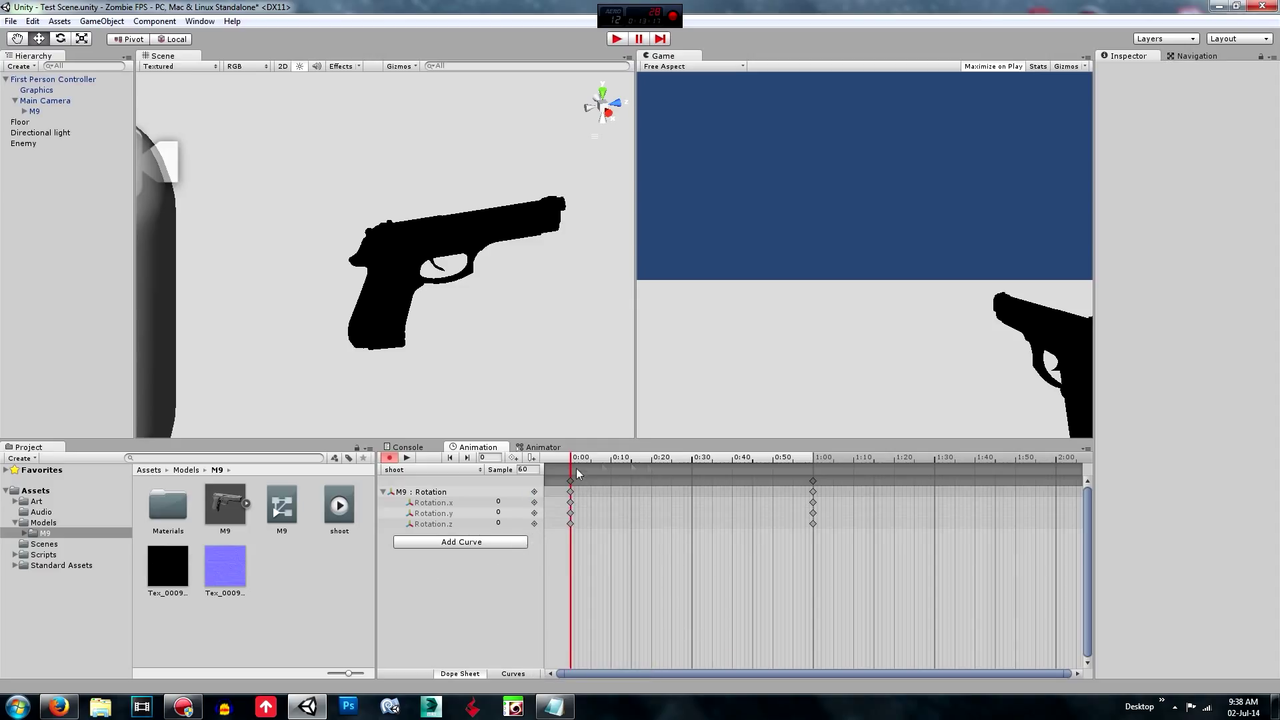
# - Delete the 1:00 rotation keys, then add and remove a test key at 0:31
pyautogui.click(812, 487)
pyautogui.rightClick(813, 487)
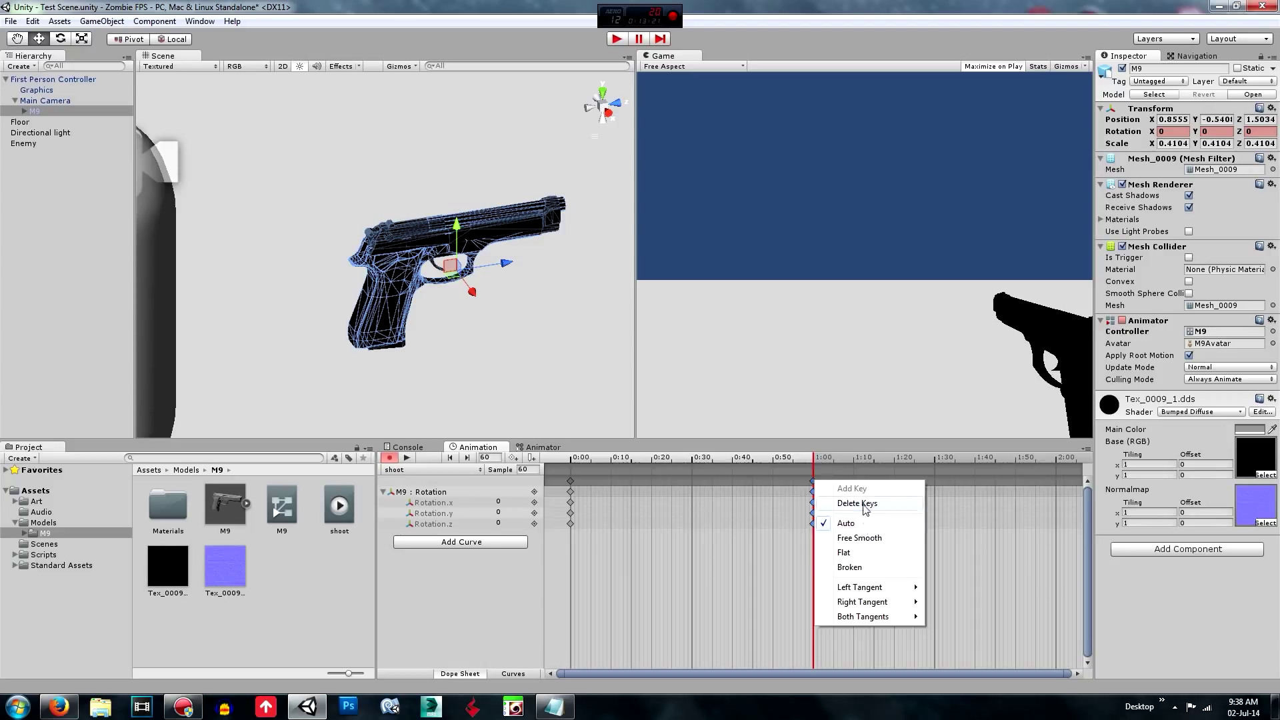
pyautogui.click(837, 490)
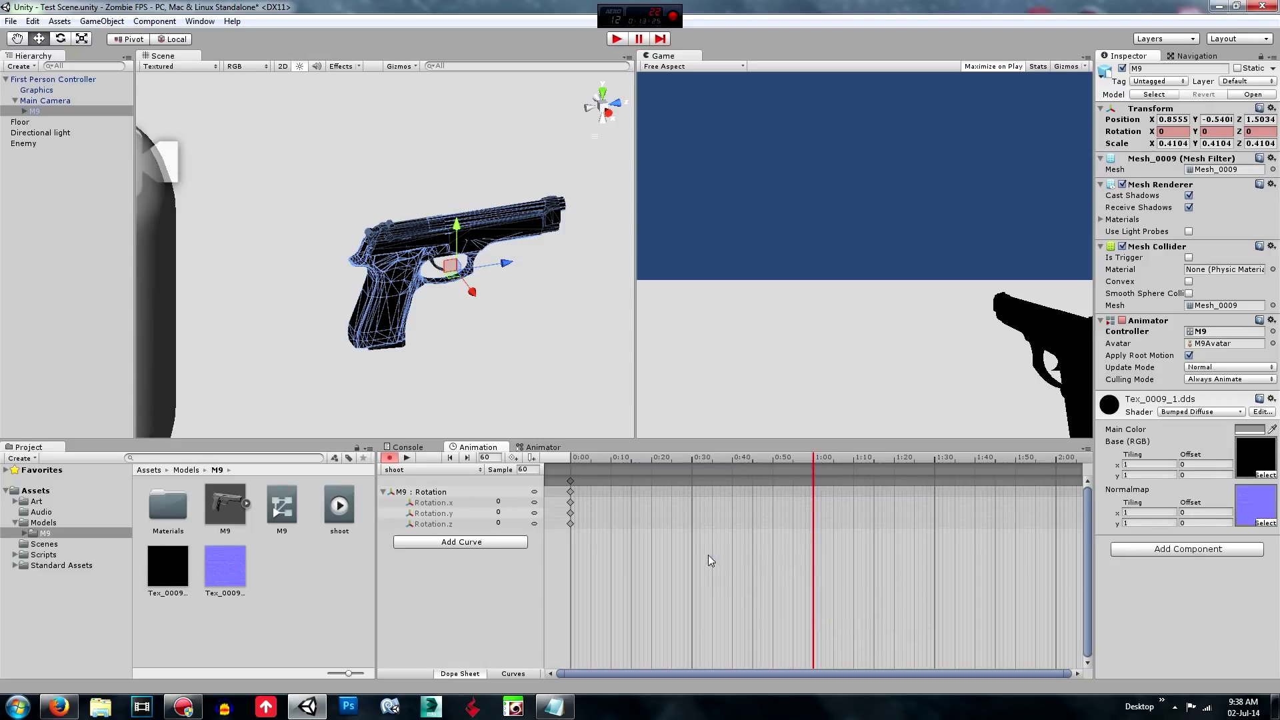
pyautogui.doubleClick(696, 524)
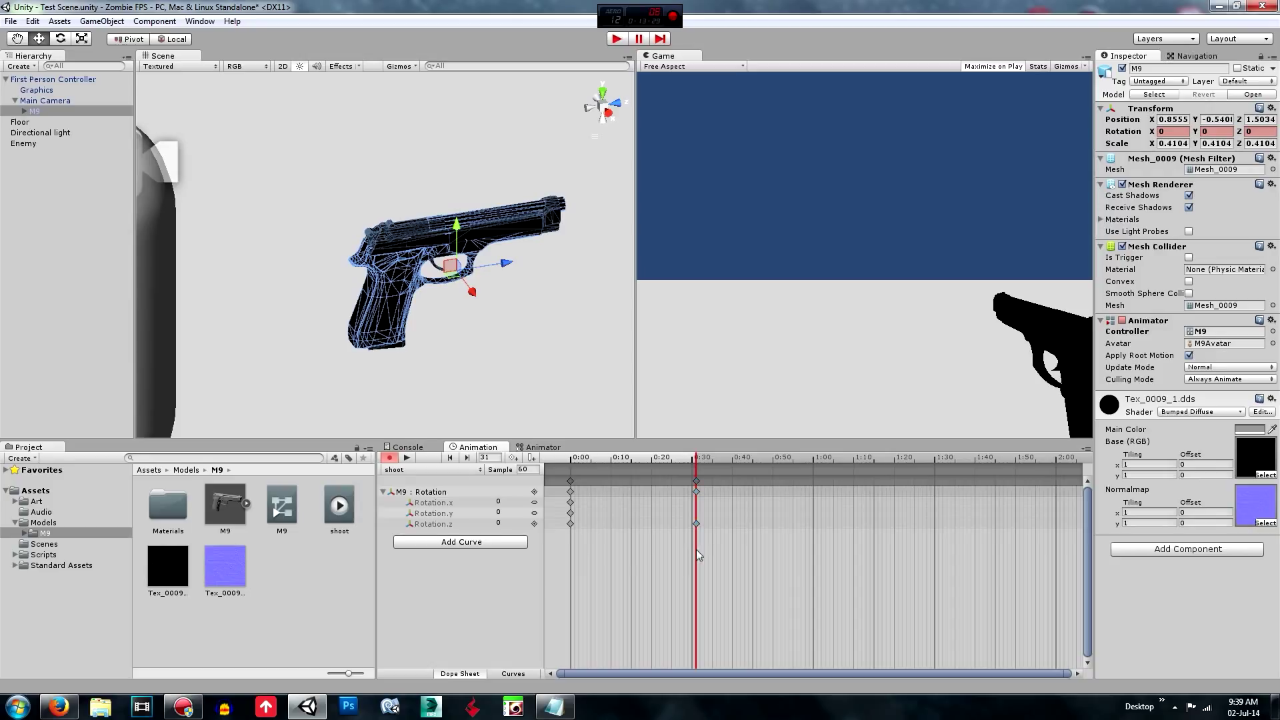
pyautogui.click(450, 458)
pyautogui.click(467, 458)
pyautogui.rightClick(698, 490)
pyautogui.click(724, 506)
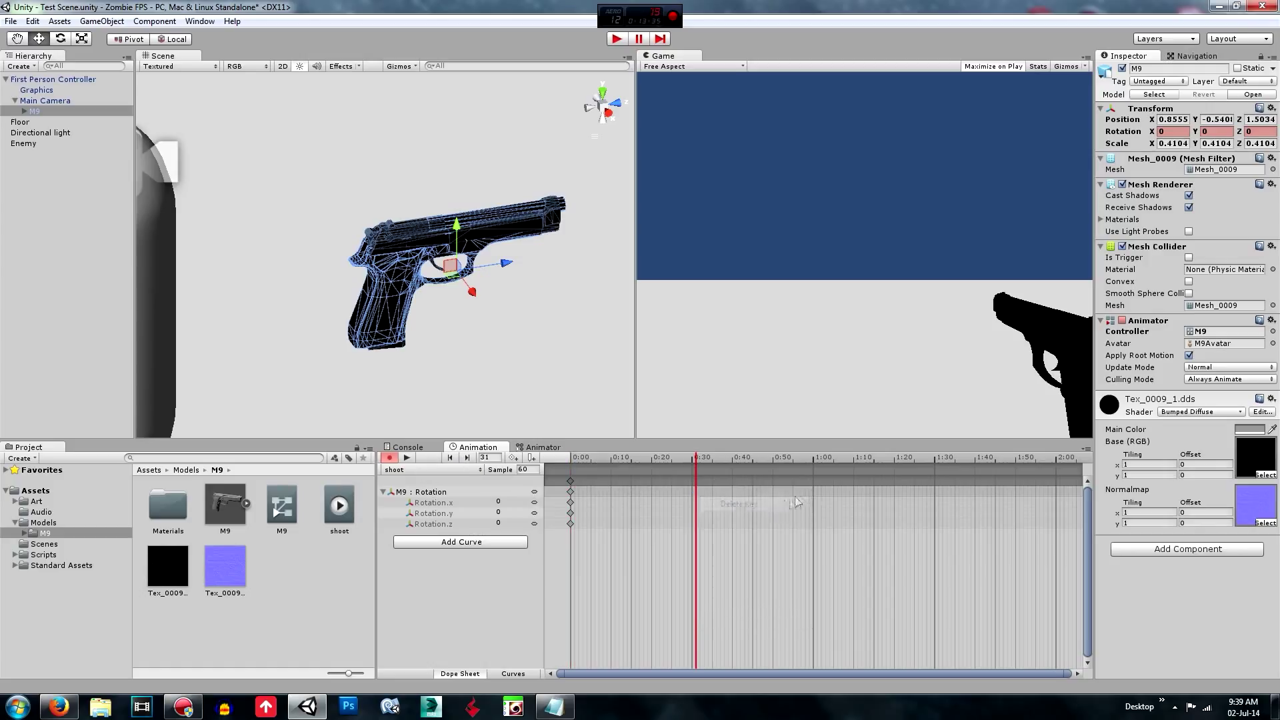
# - Re-add rotation keys at 1:00 and return the playhead to the clip start
pyautogui.rightClick(814, 480)
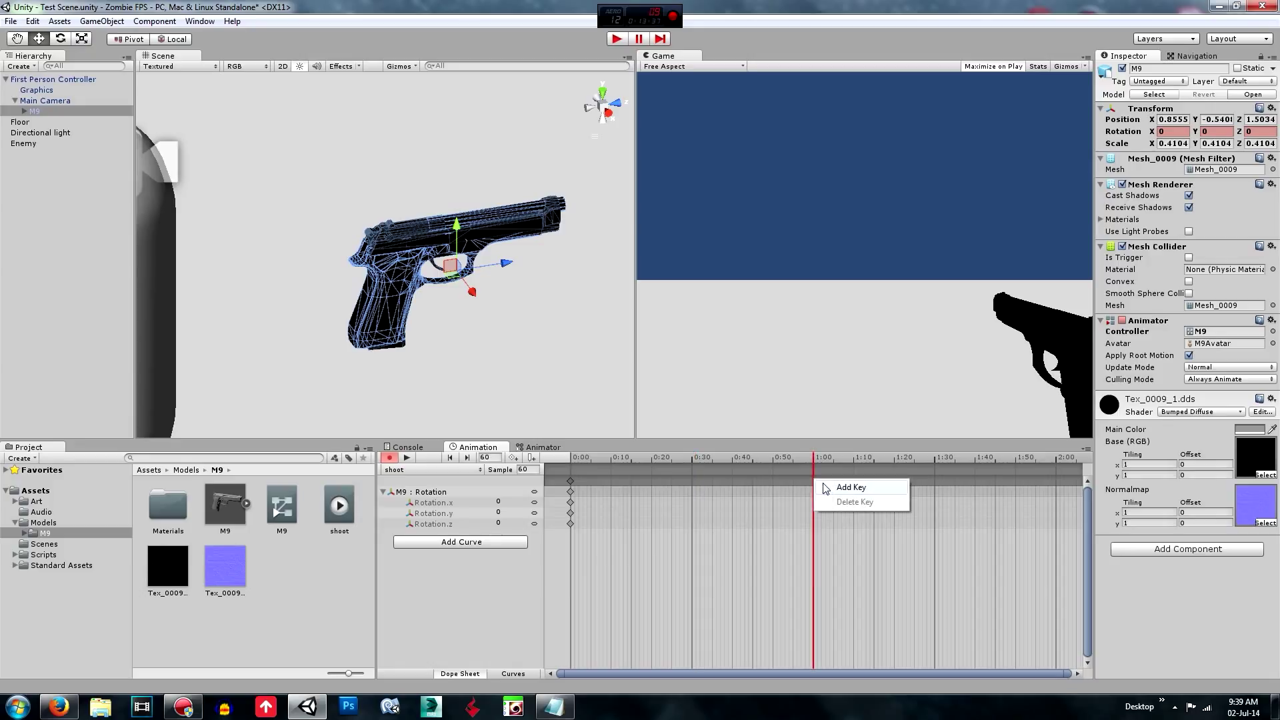
pyautogui.click(827, 488)
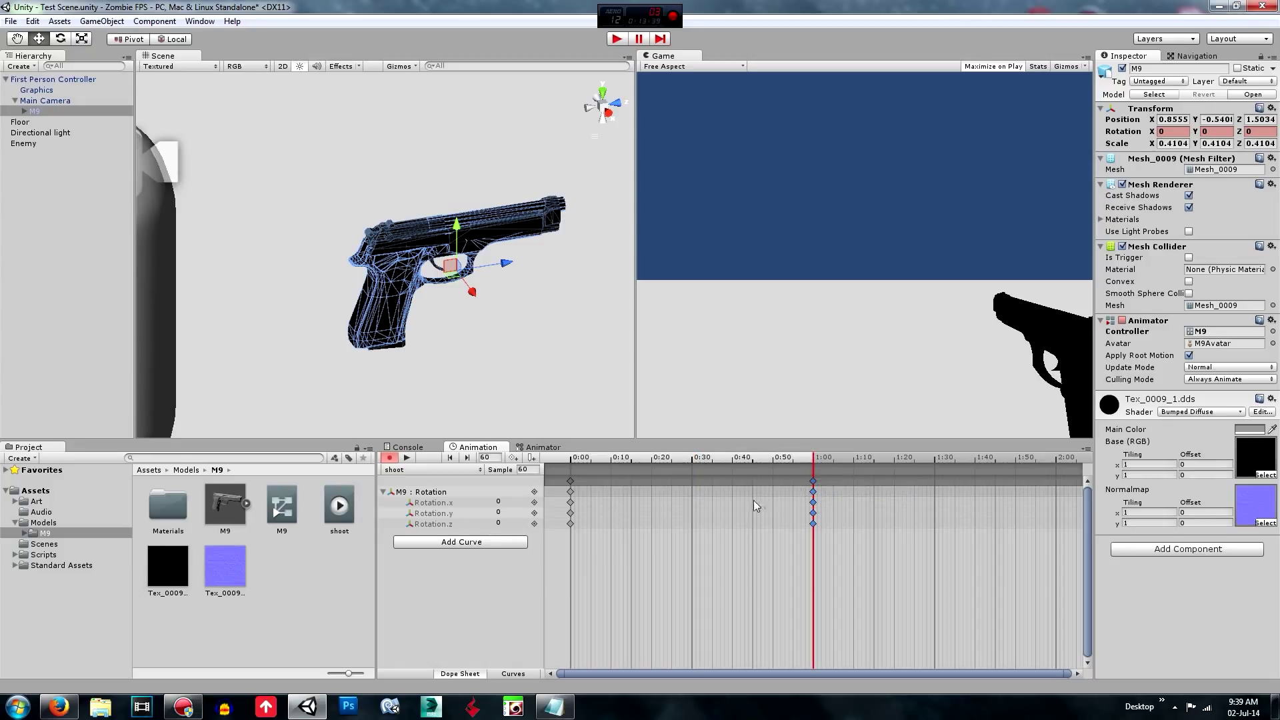
pyautogui.rightClick(692, 480)
pyautogui.click(687, 481)
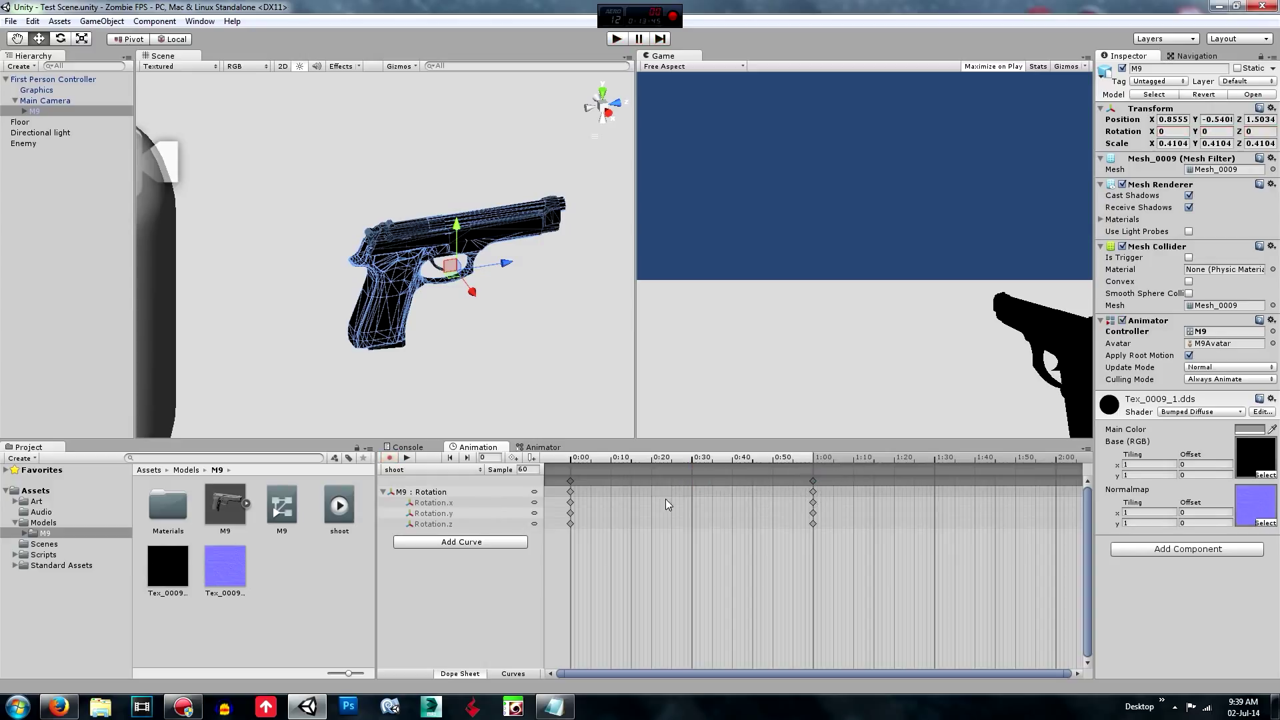
pyautogui.hotkey('shift', ',')
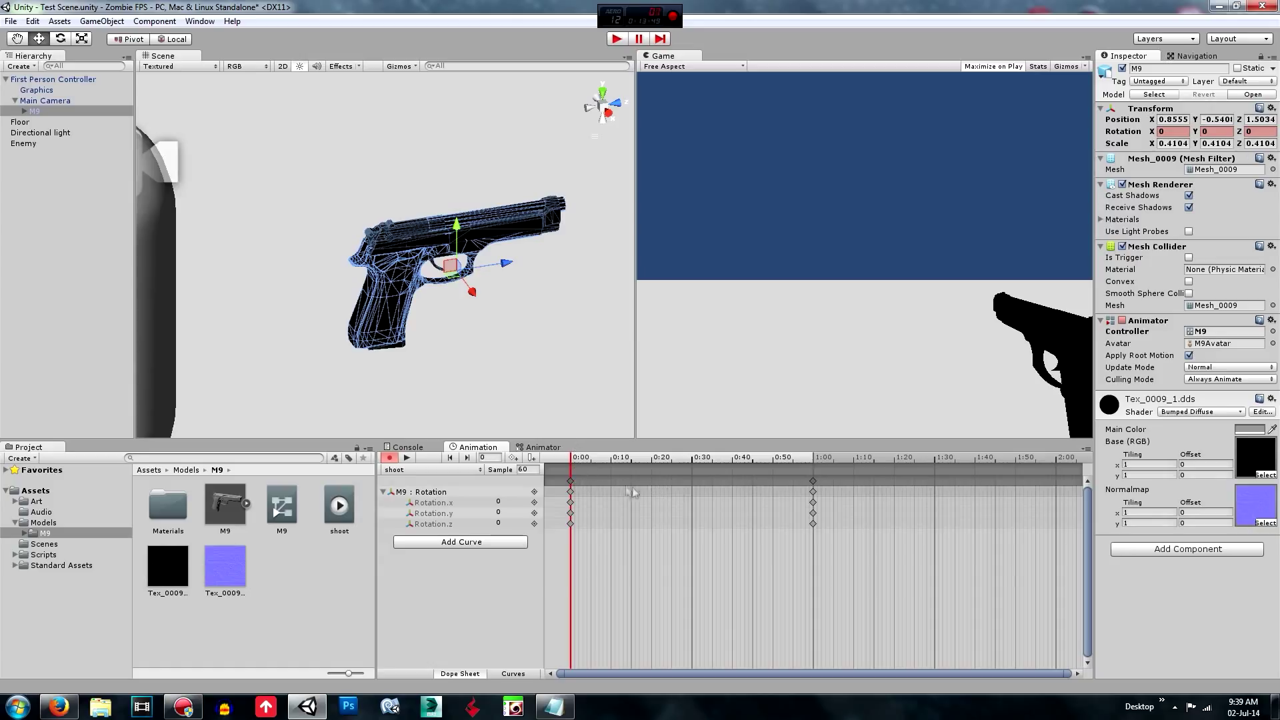
# - Add rotation keys at frame 10 and view the pistol from the right side
pyautogui.rightClick(611, 481)
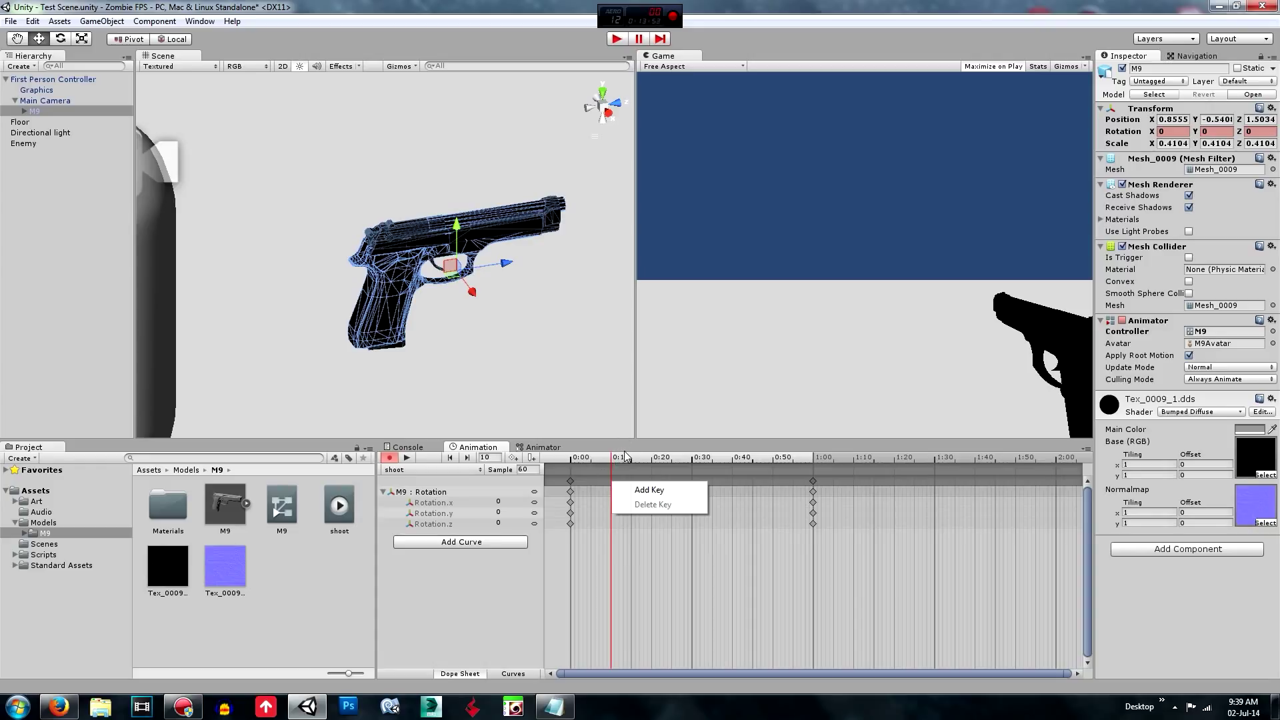
pyautogui.click(660, 491)
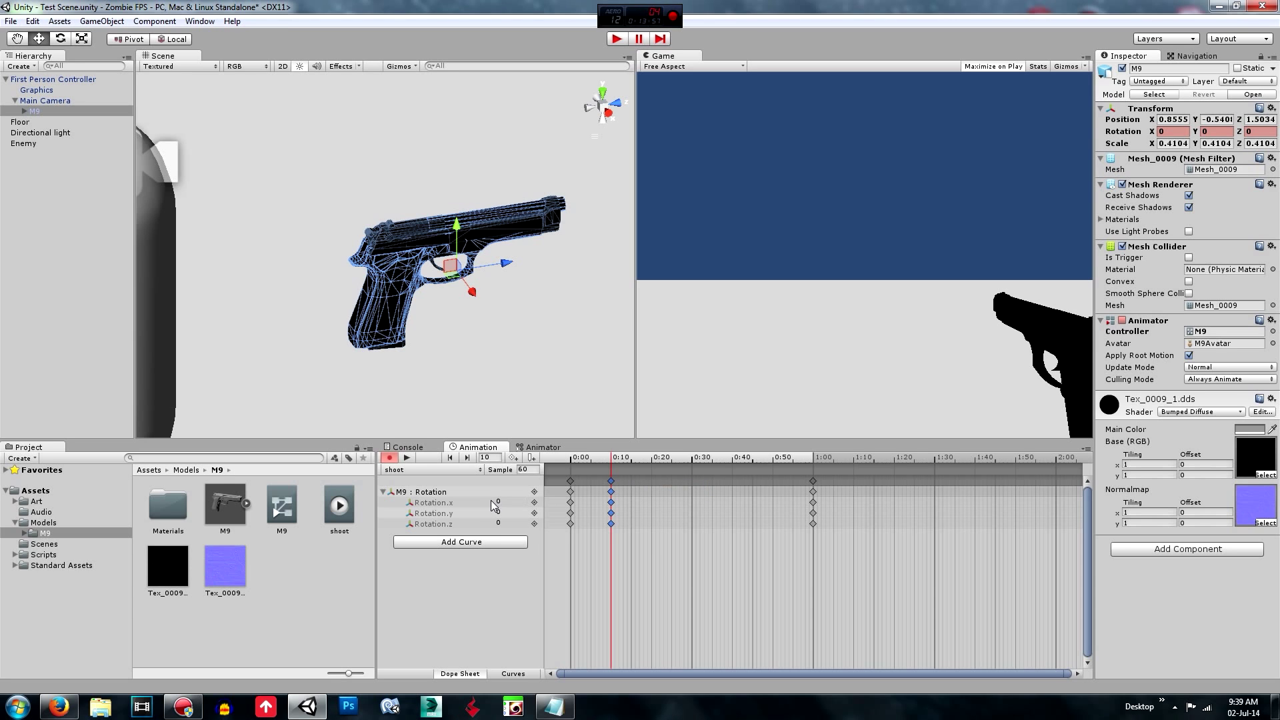
pyautogui.moveTo(513, 350); pyautogui.dragTo(572, 360, button='middle')
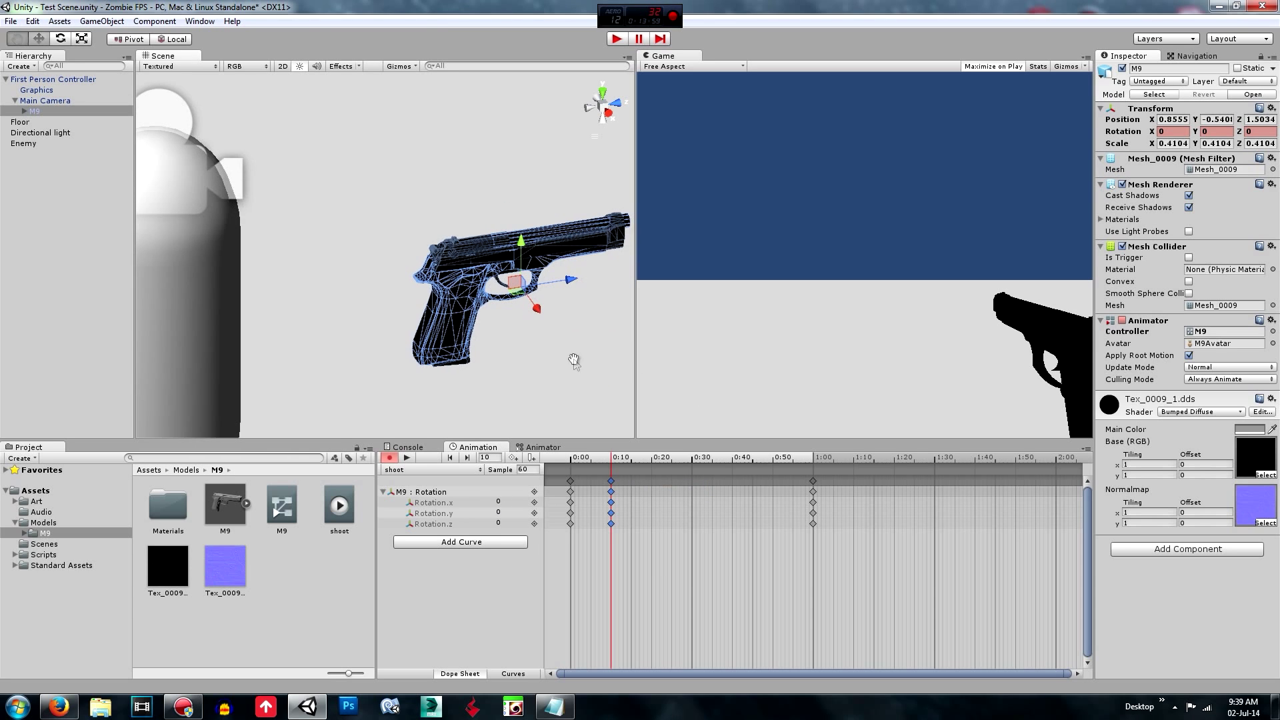
pyautogui.click(608, 113)
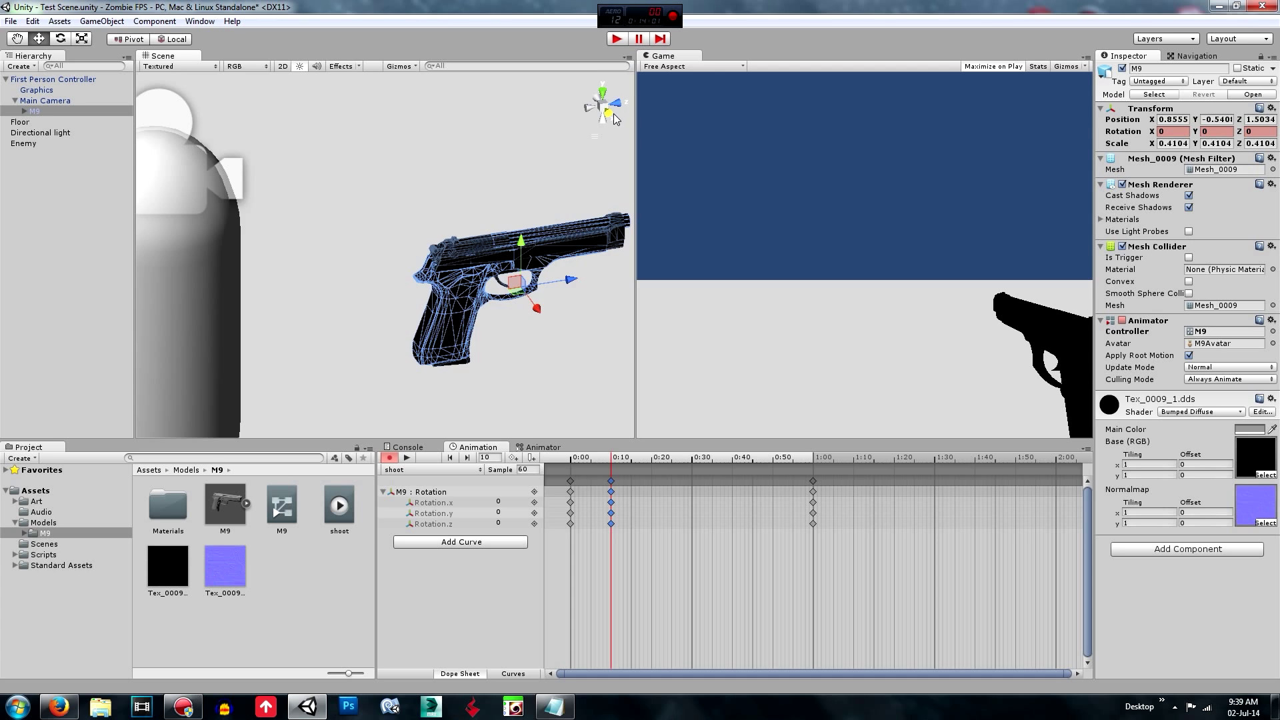
pyautogui.click(521, 501)
pyautogui.click(536, 506)
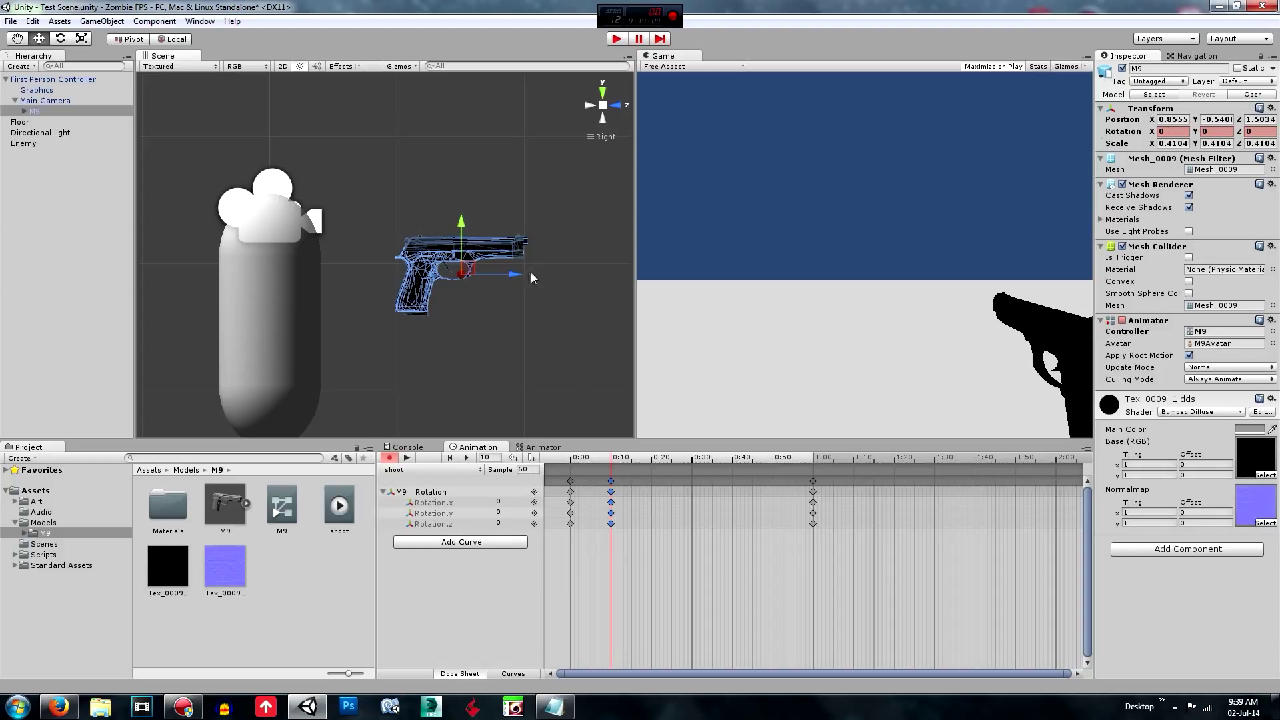
# - Try several Z rotation values at frame 10, leaving the field cleared
pyautogui.click(511, 523)
pyautogui.doubleClick(511, 522)
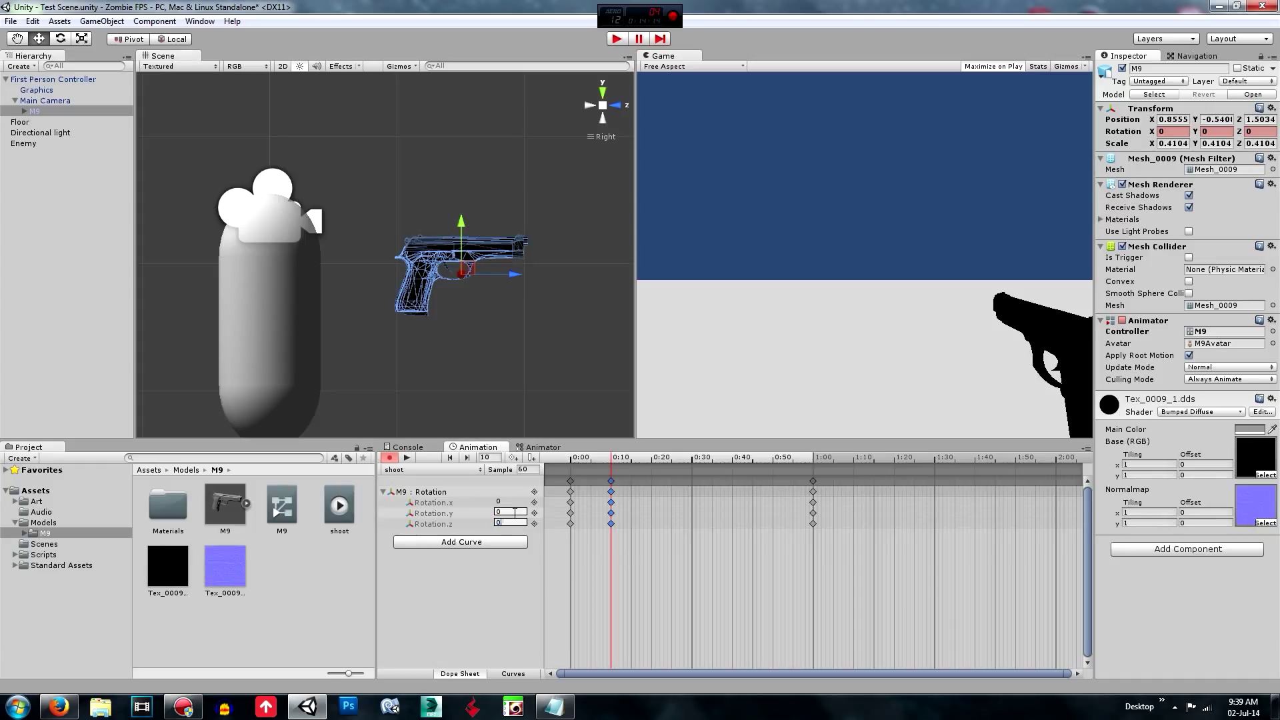
pyautogui.write('.5')
pyautogui.press('BackSpace')
pyautogui.press('BackSpace')
pyautogui.write('4')
pyautogui.press('BackSpace')
pyautogui.write('5')
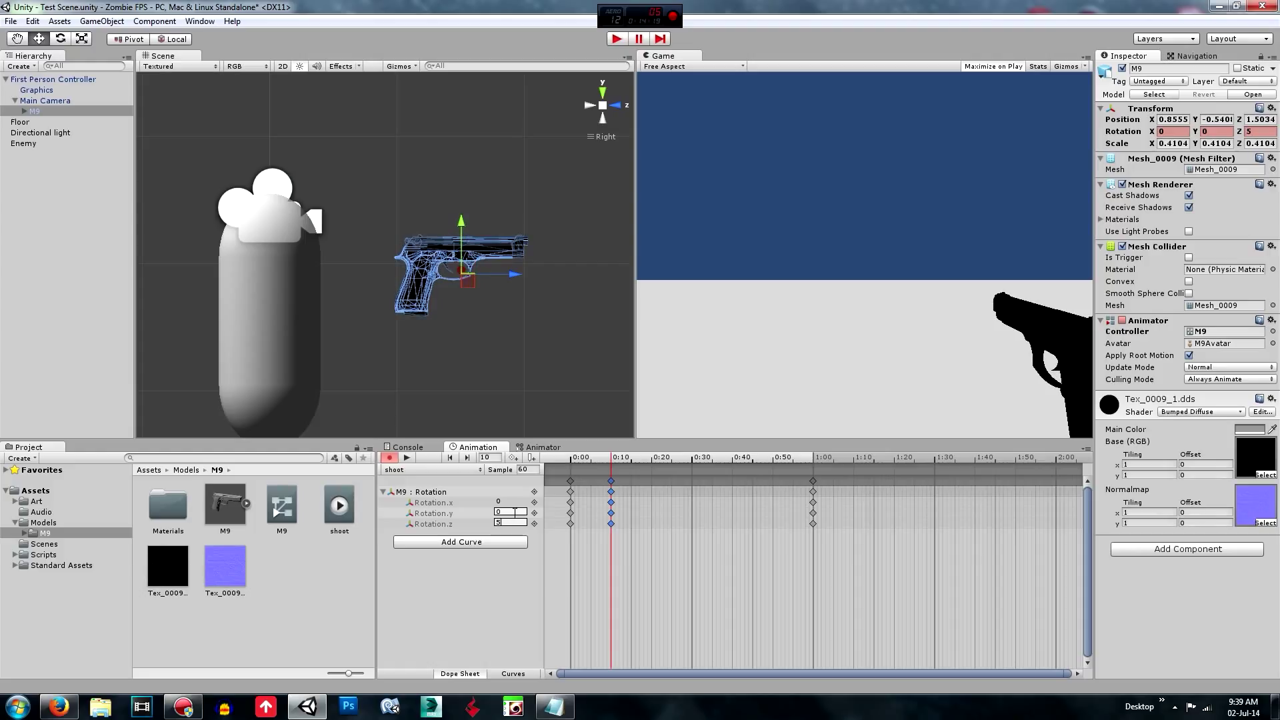
pyautogui.press('BackSpace')
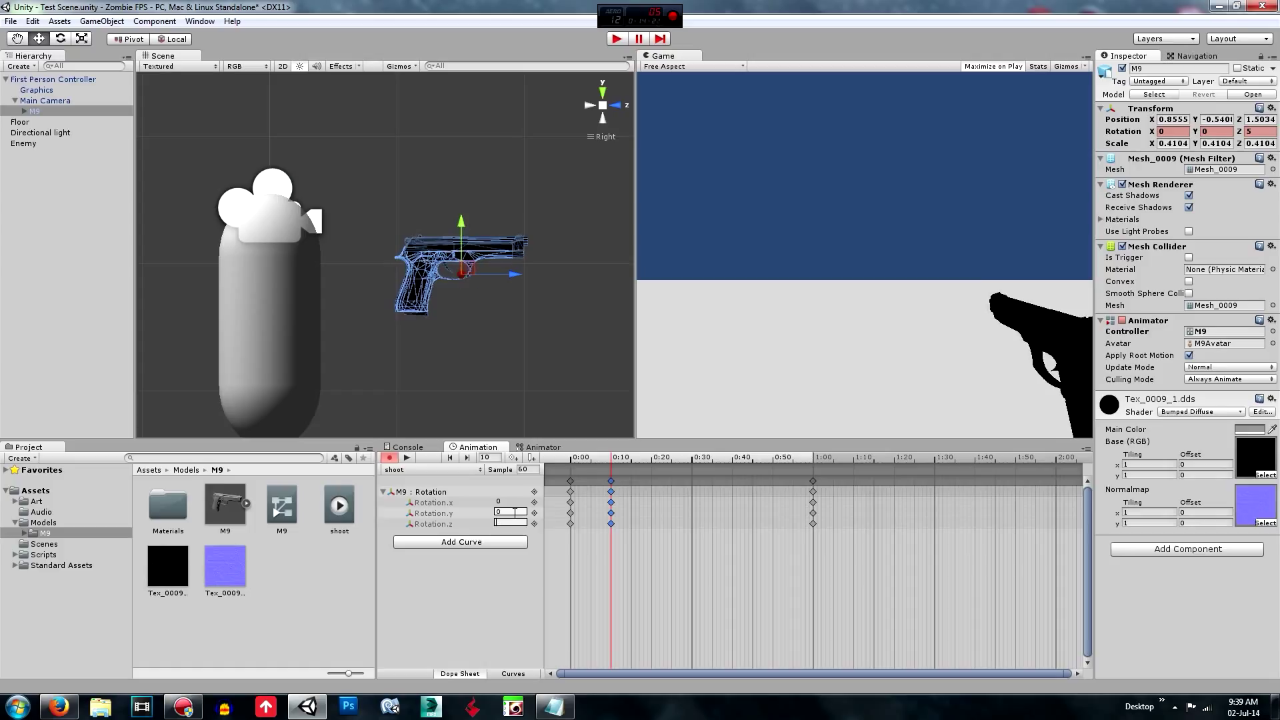
# - Enter 100 as the pistol's Y rotation at frame 10
pyautogui.click(515, 512)
pyautogui.press('BackSpace')
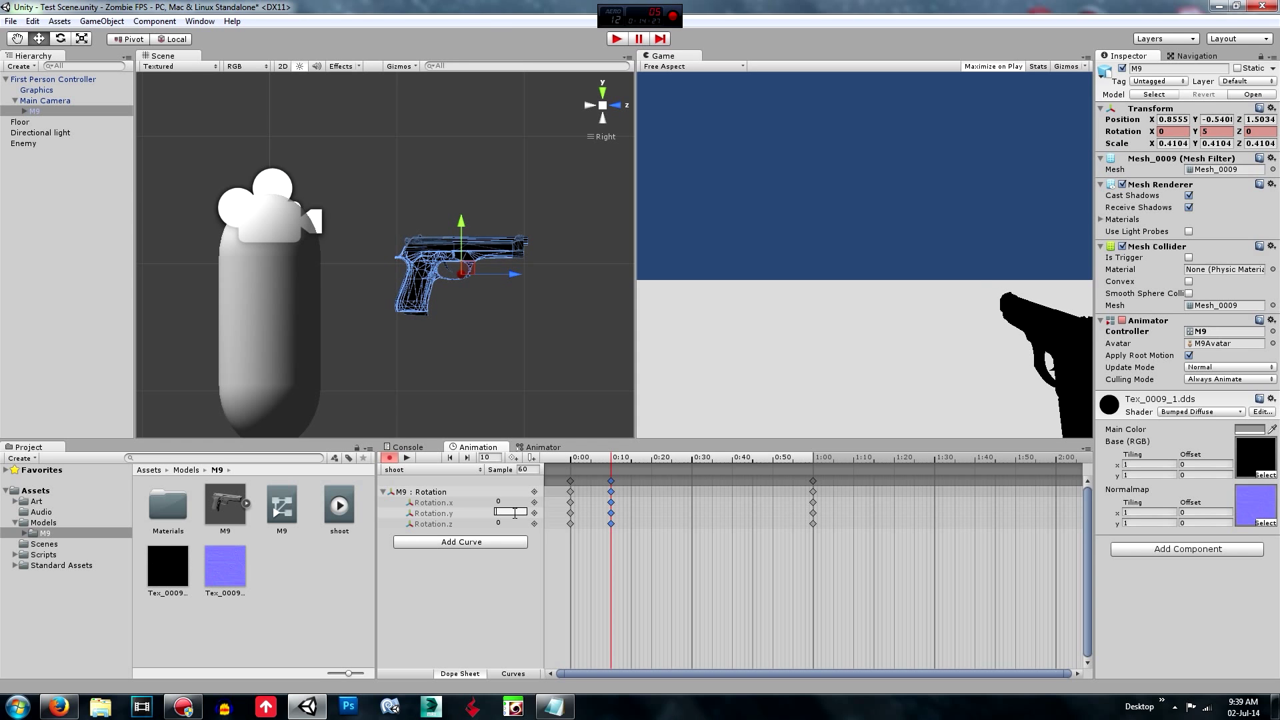
pyautogui.write('100')
pyautogui.press('Return')
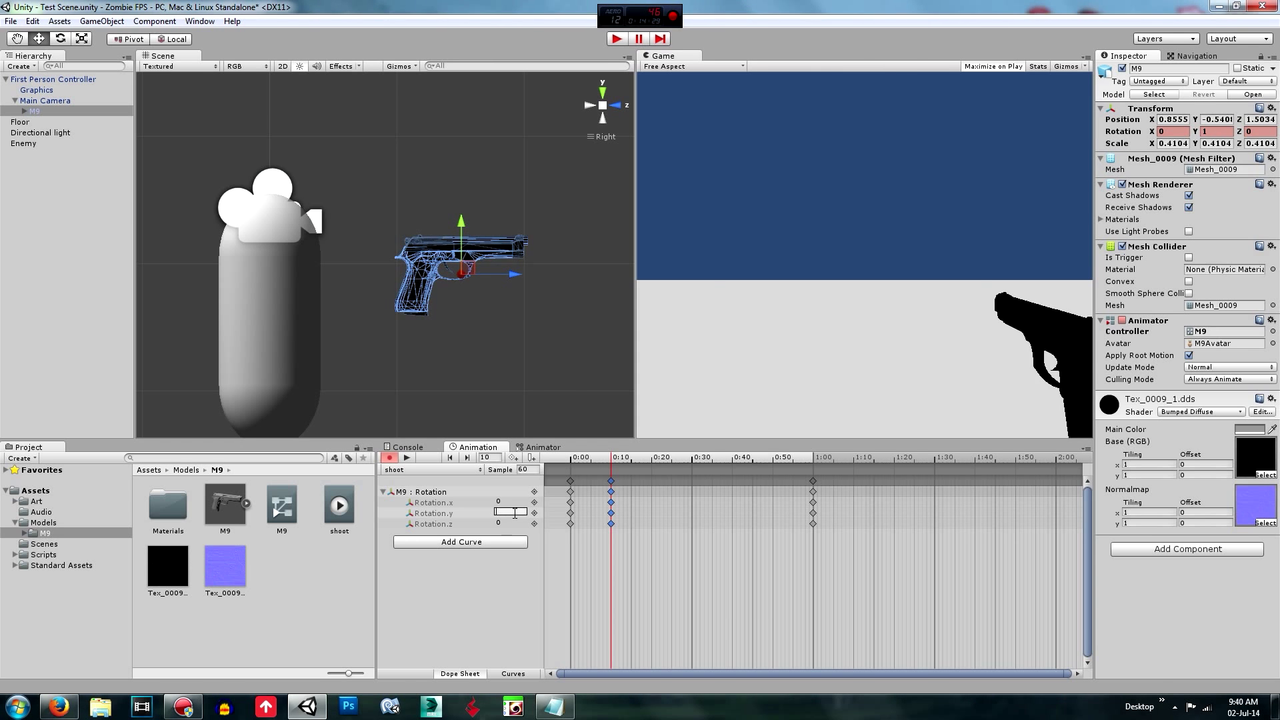